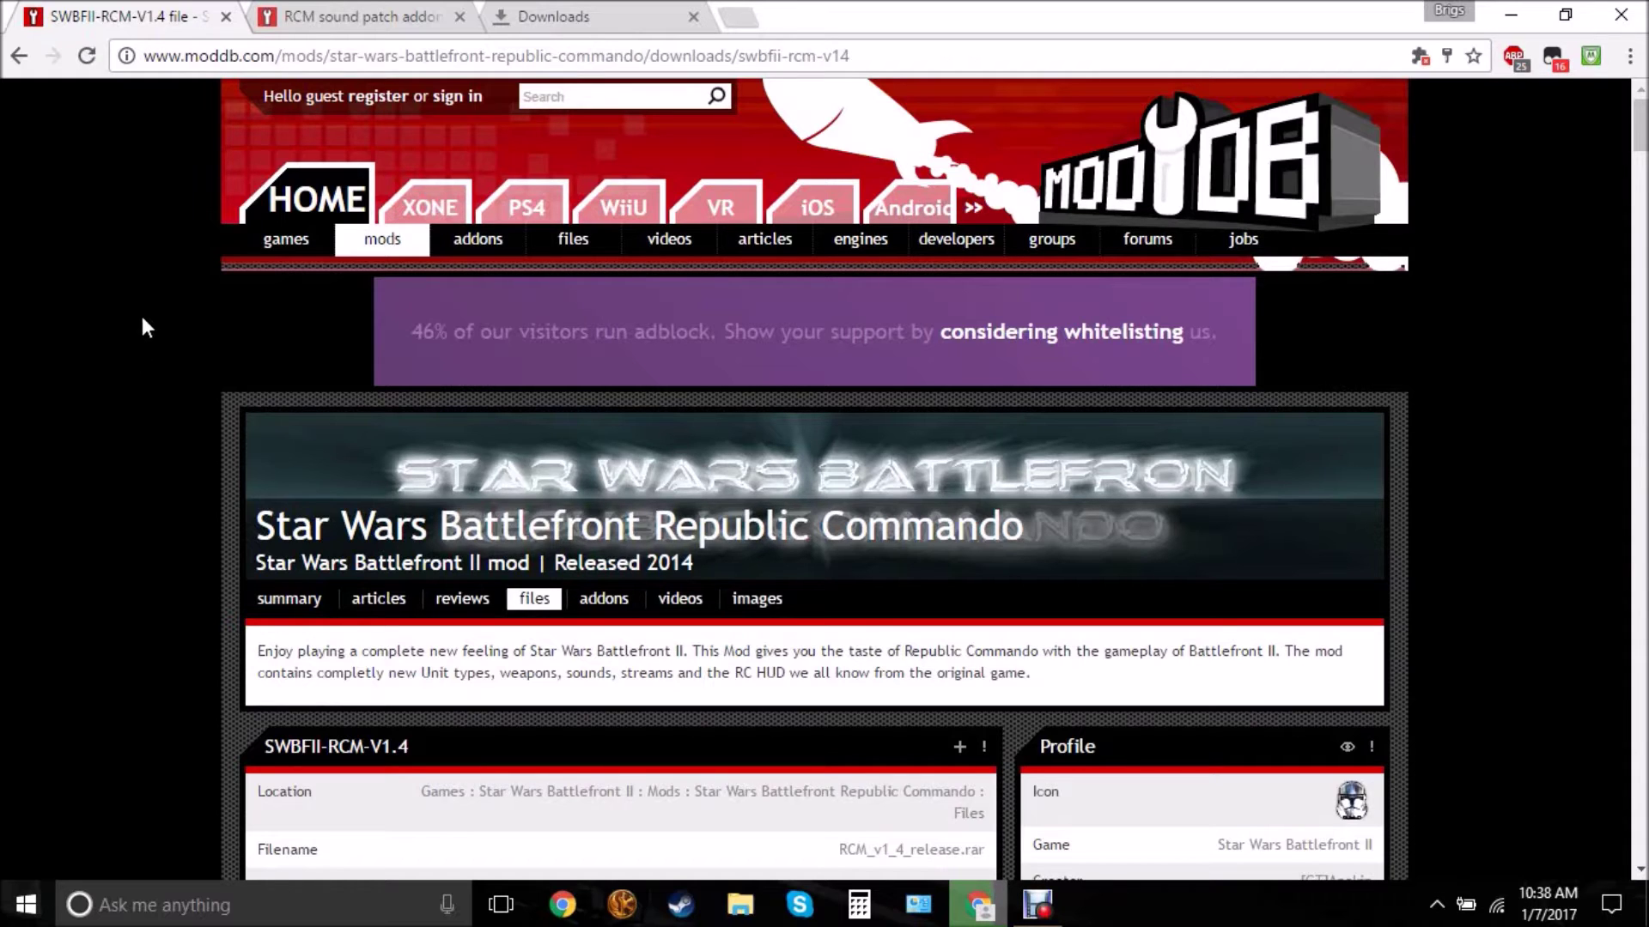
pyautogui.scroll(-2, 140, 329)
pyautogui.scroll(-2, 45, 542)
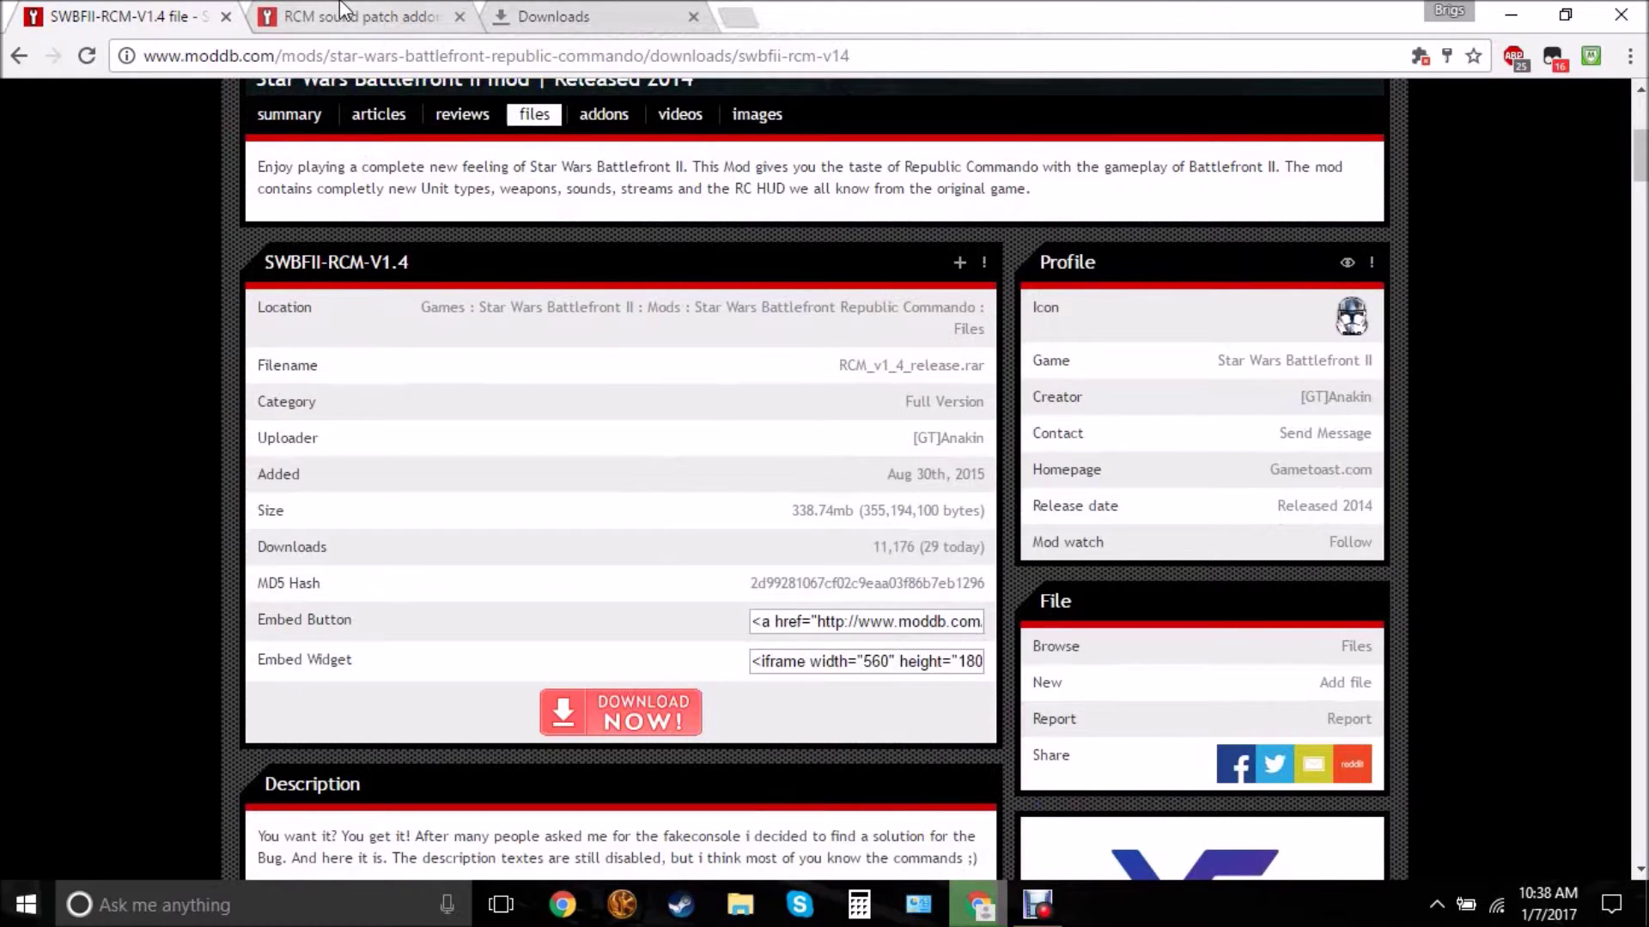
# Check the RCM sound patch addon tab, then show the finished RCM_v1_4_release.rar in its folder.
pyautogui.click(345, 16)
pyautogui.scroll(3, 435, 283)
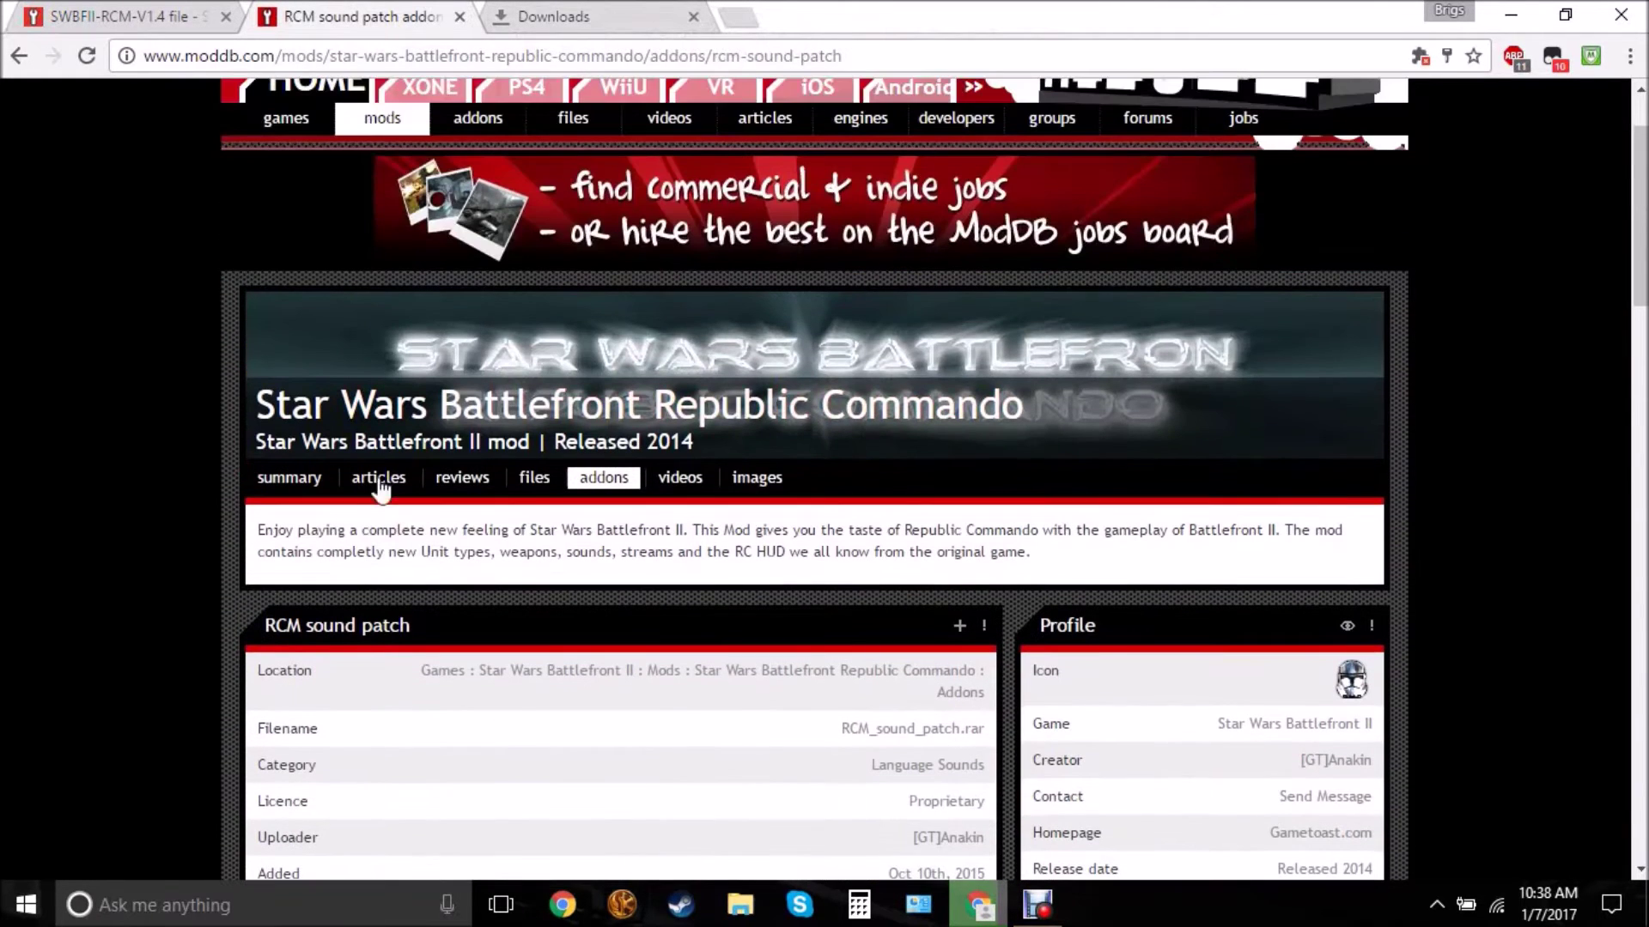
pyautogui.scroll(-1, 503, 574)
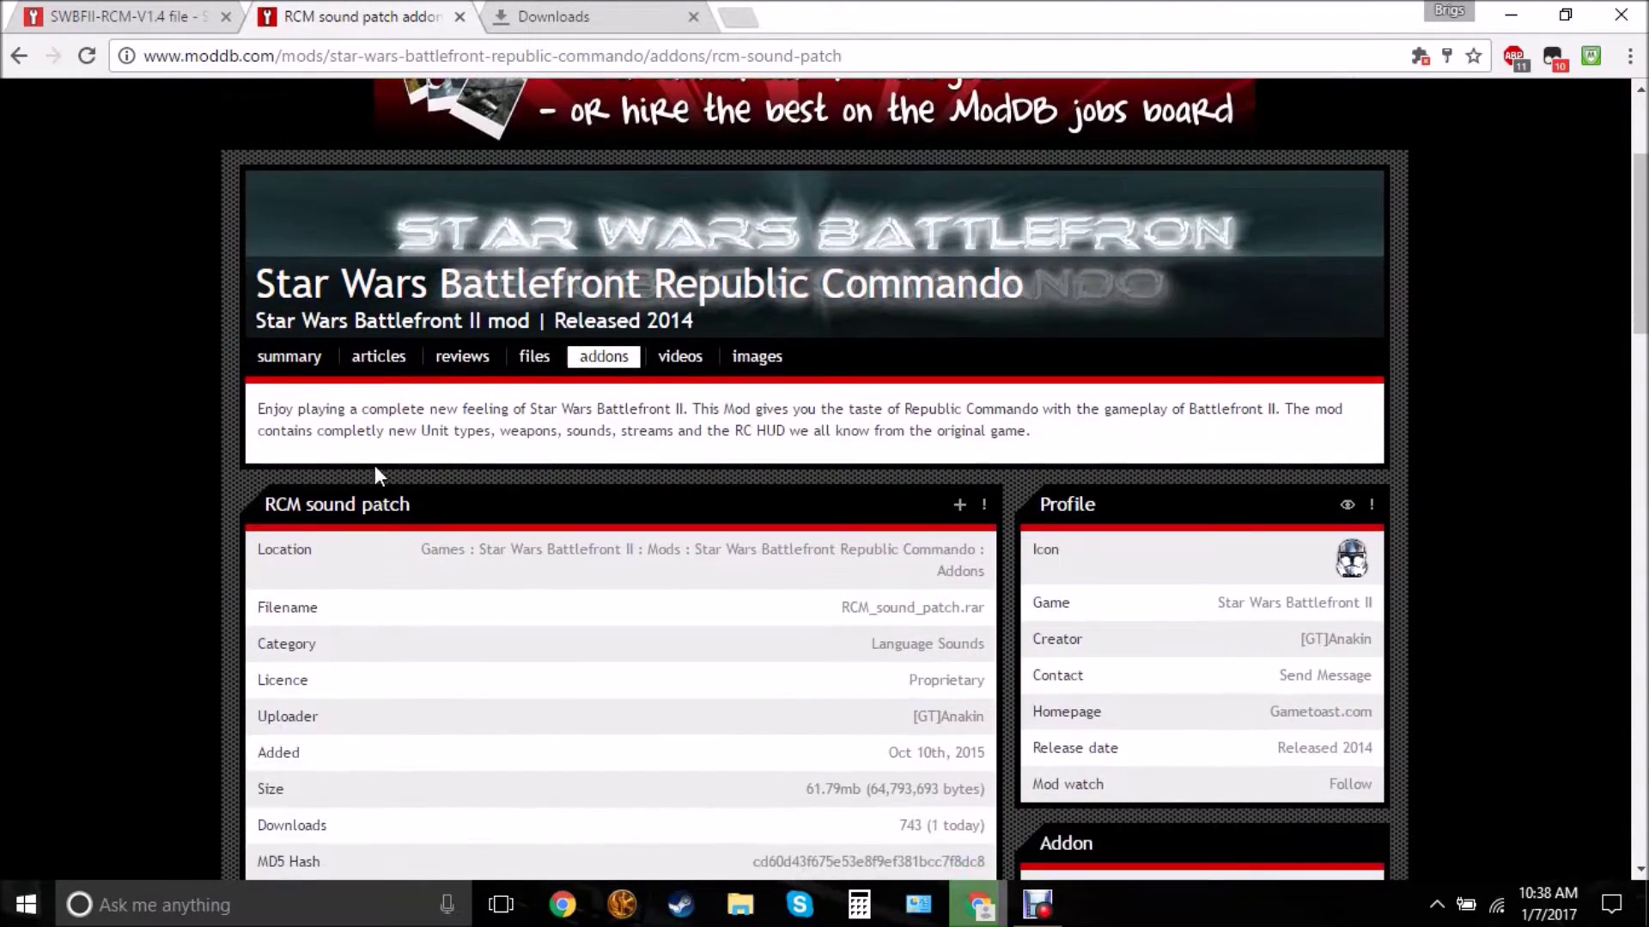
pyautogui.scroll(-2, 169, 389)
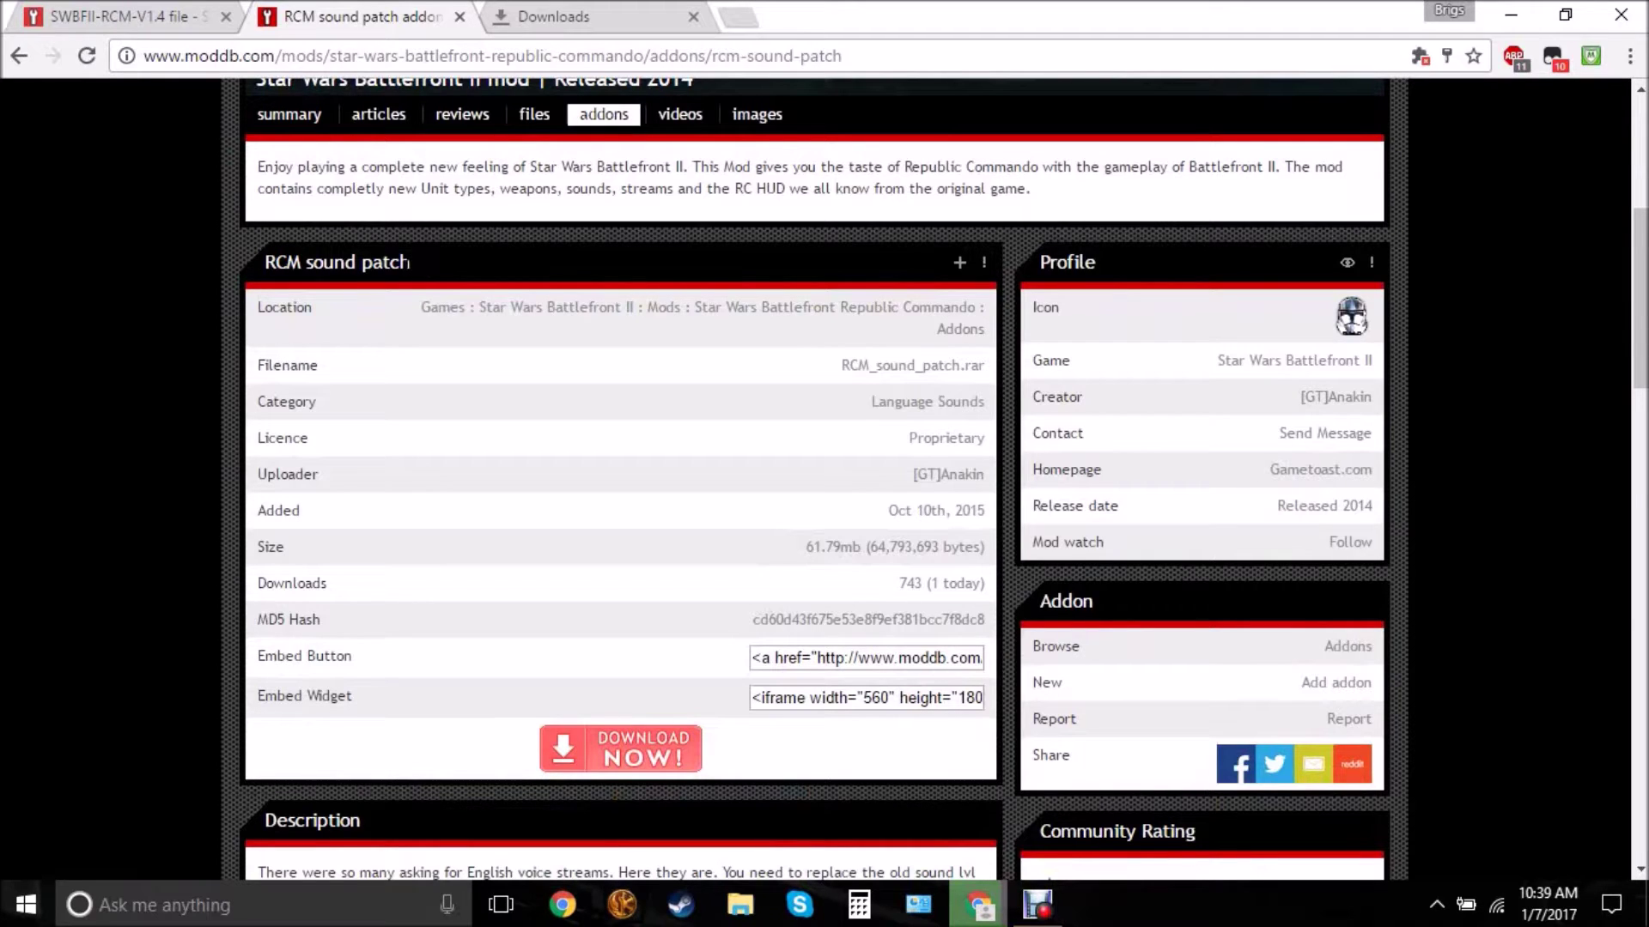
pyautogui.click(557, 13)
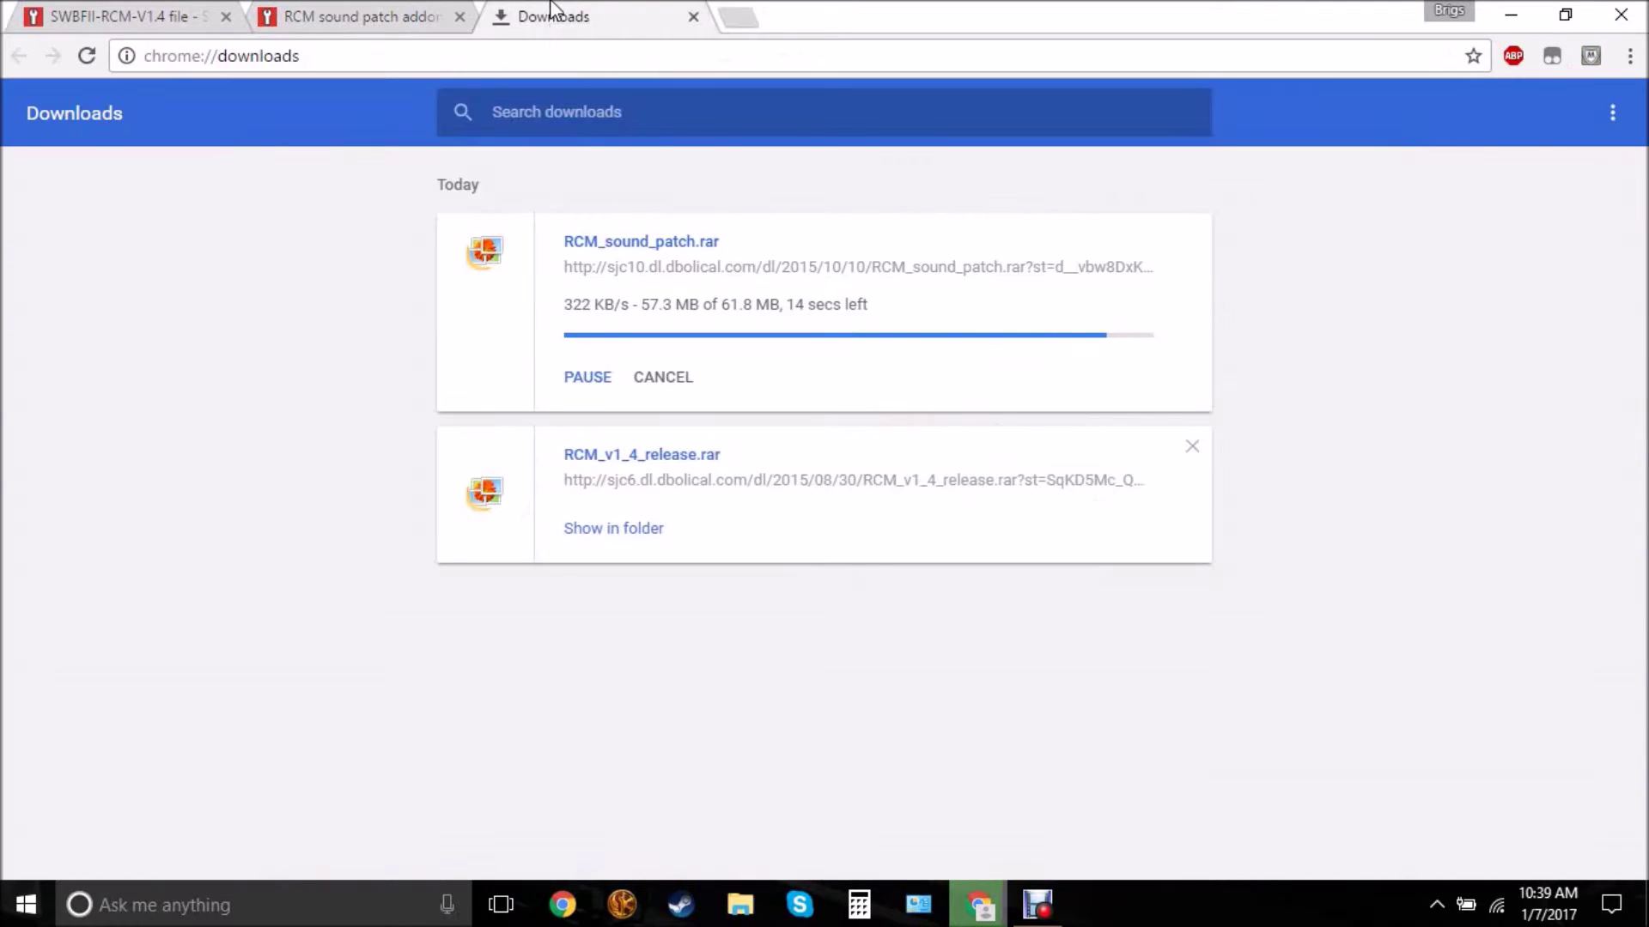
pyautogui.click(623, 536)
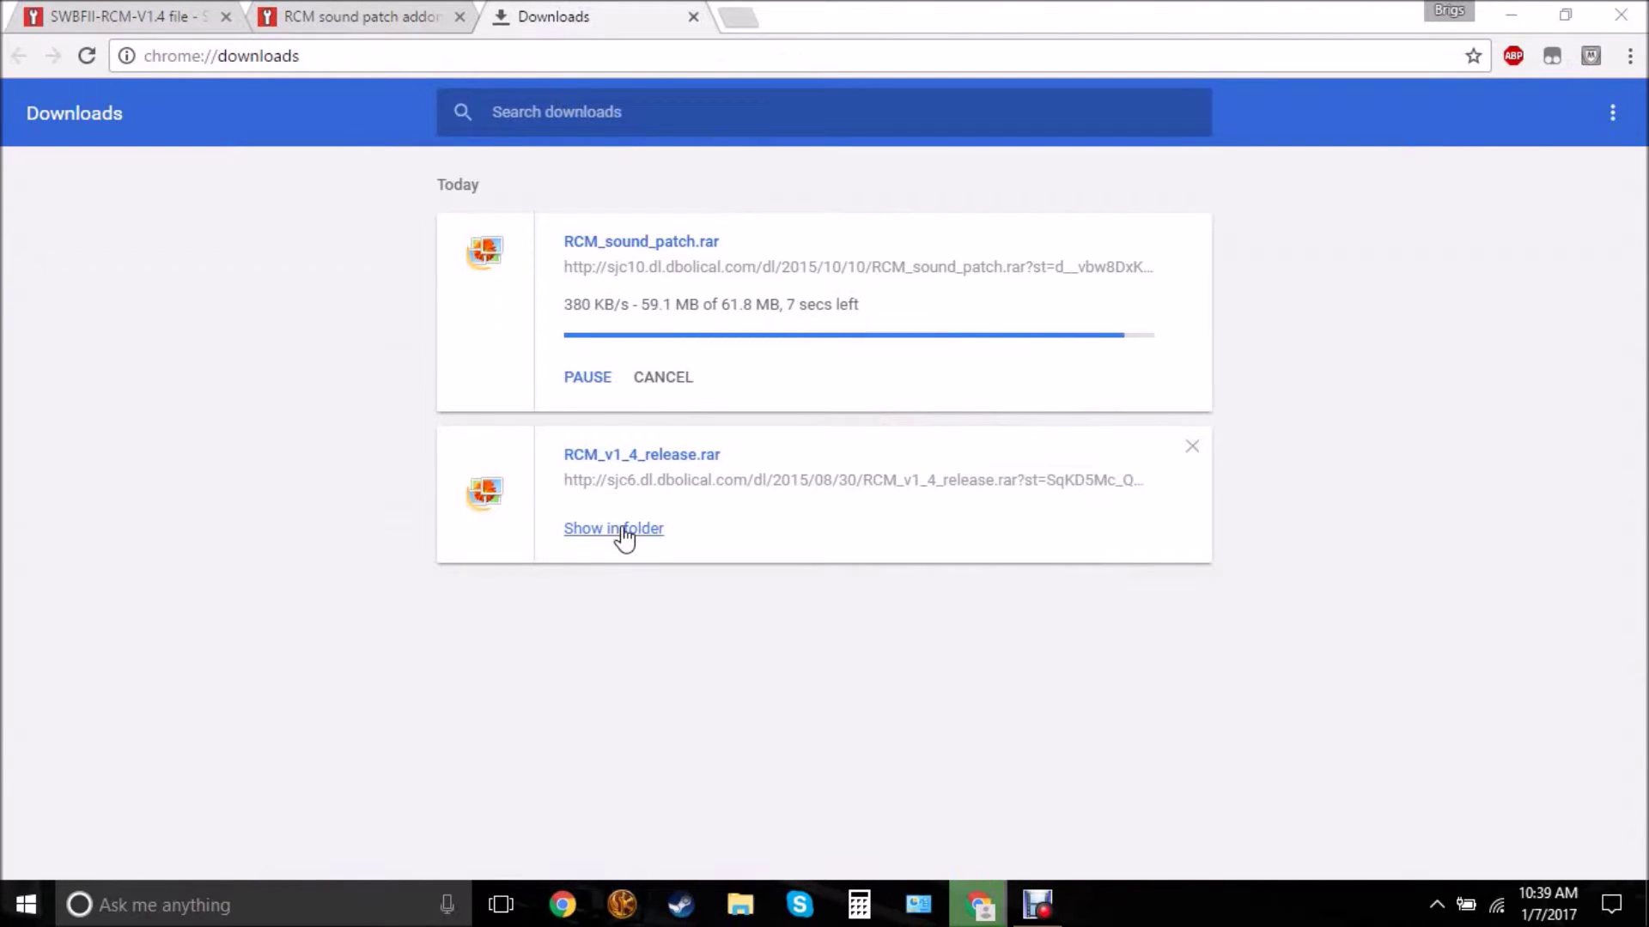
# Minimize Chrome, drag RCM_v1_4_release.rar from Downloads to the desktop, and close Downloads.
pyautogui.click(1530, 13)
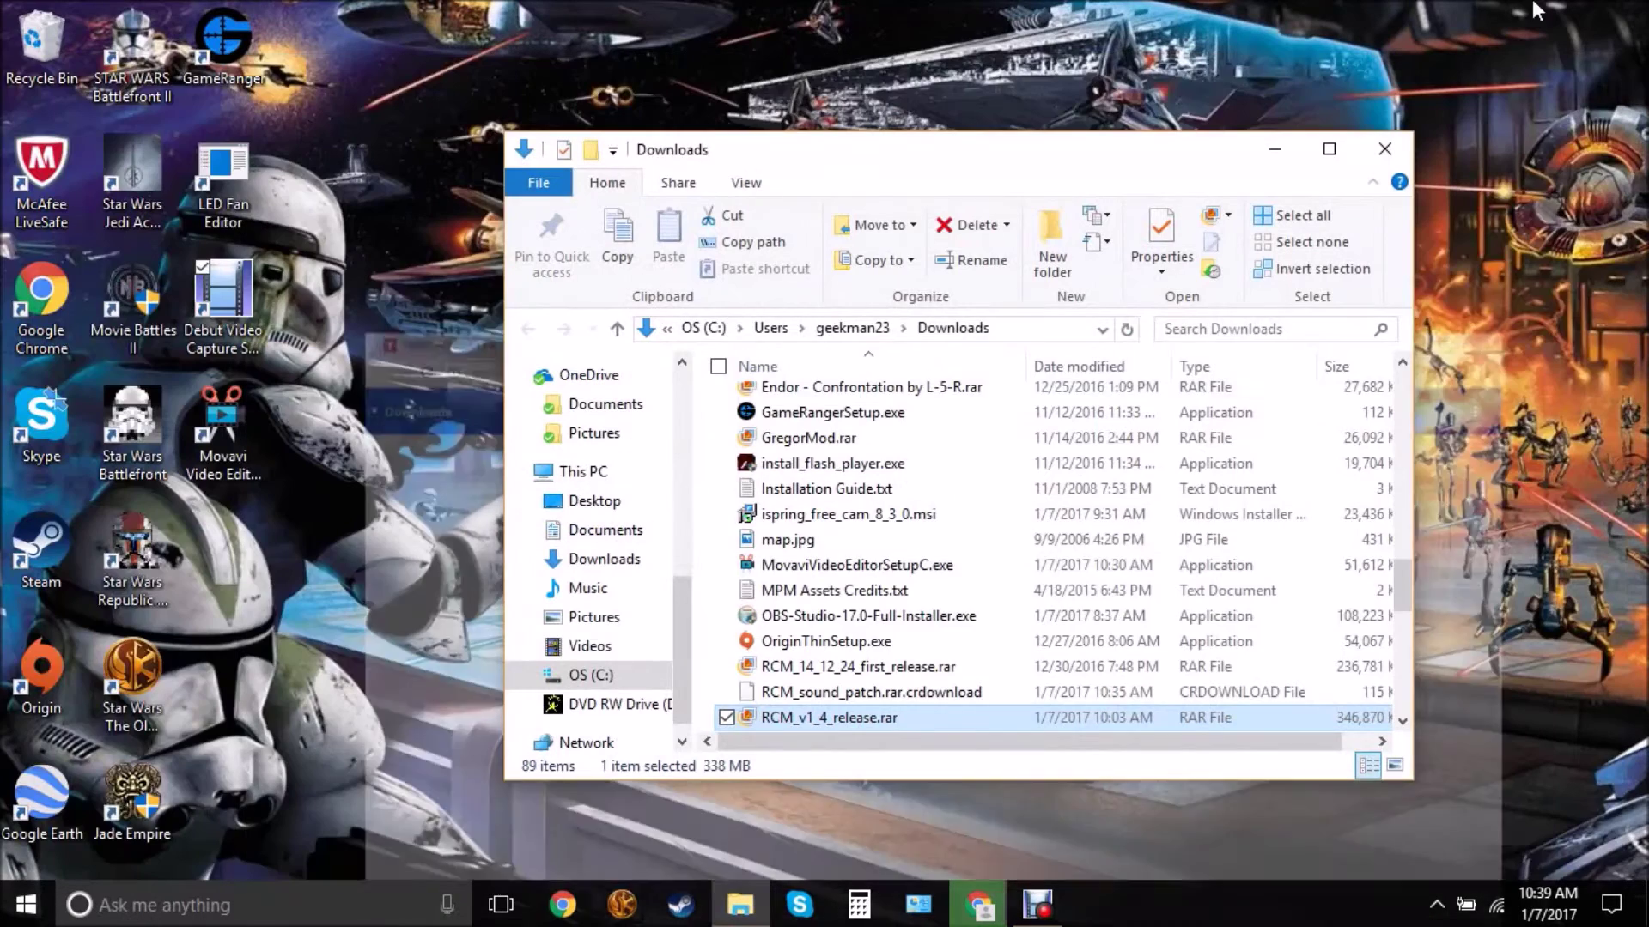
pyautogui.moveTo(799, 717)
pyautogui.mouseDown()
pyautogui.moveTo(504, 693)
pyautogui.moveTo(219, 589)
pyautogui.mouseUp()
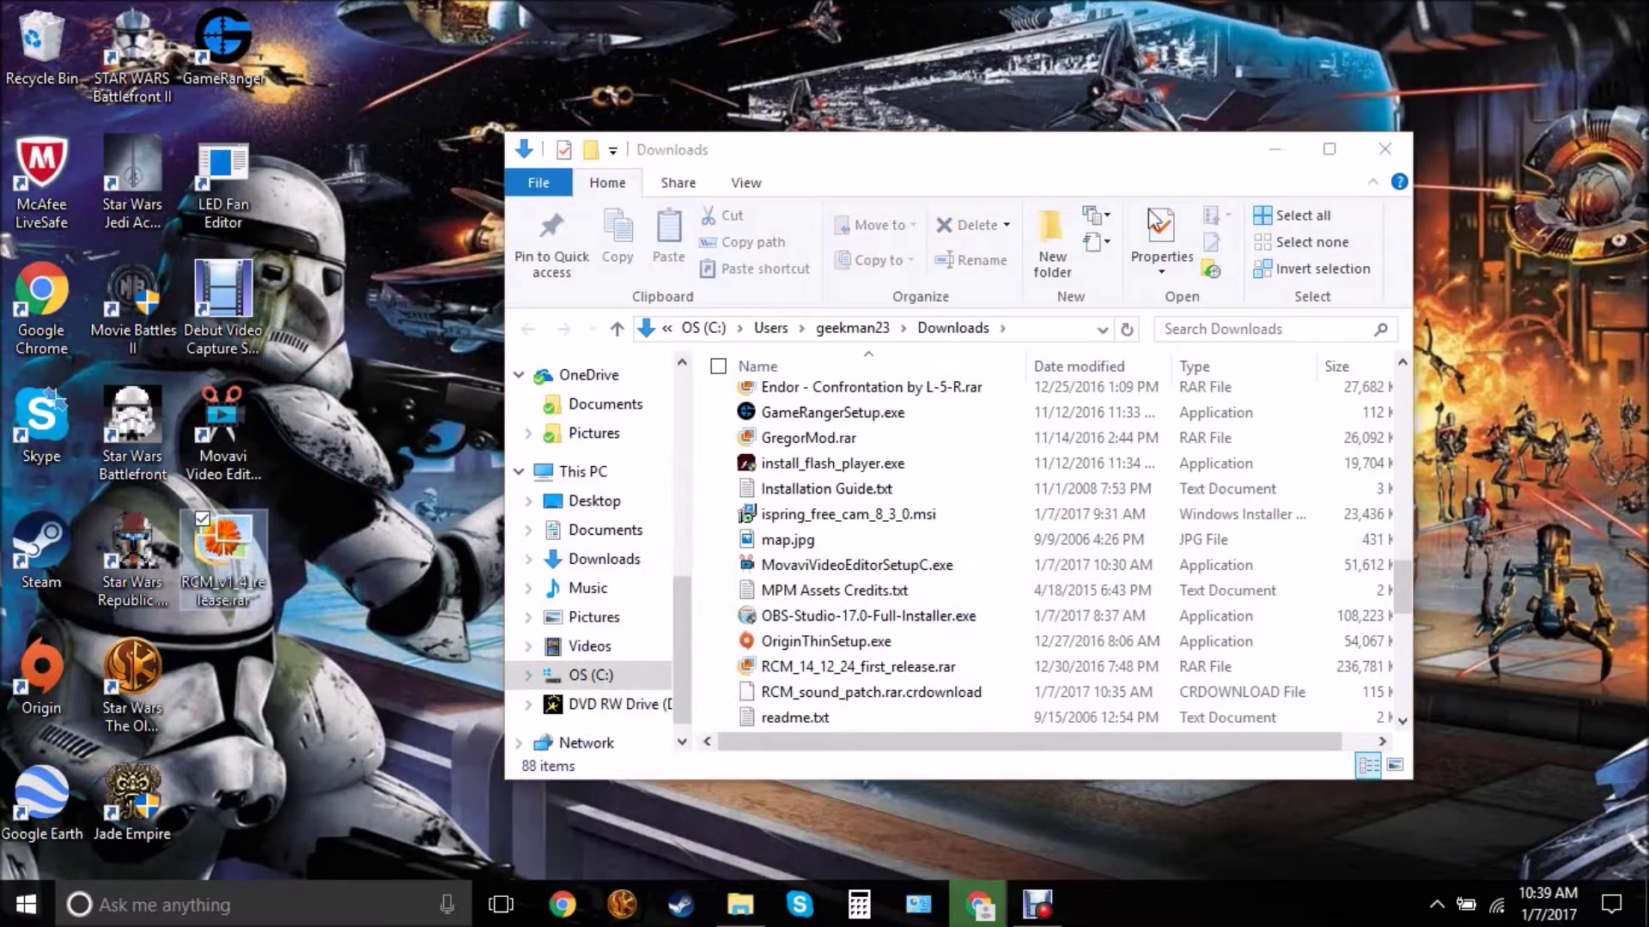
pyautogui.click(1383, 148)
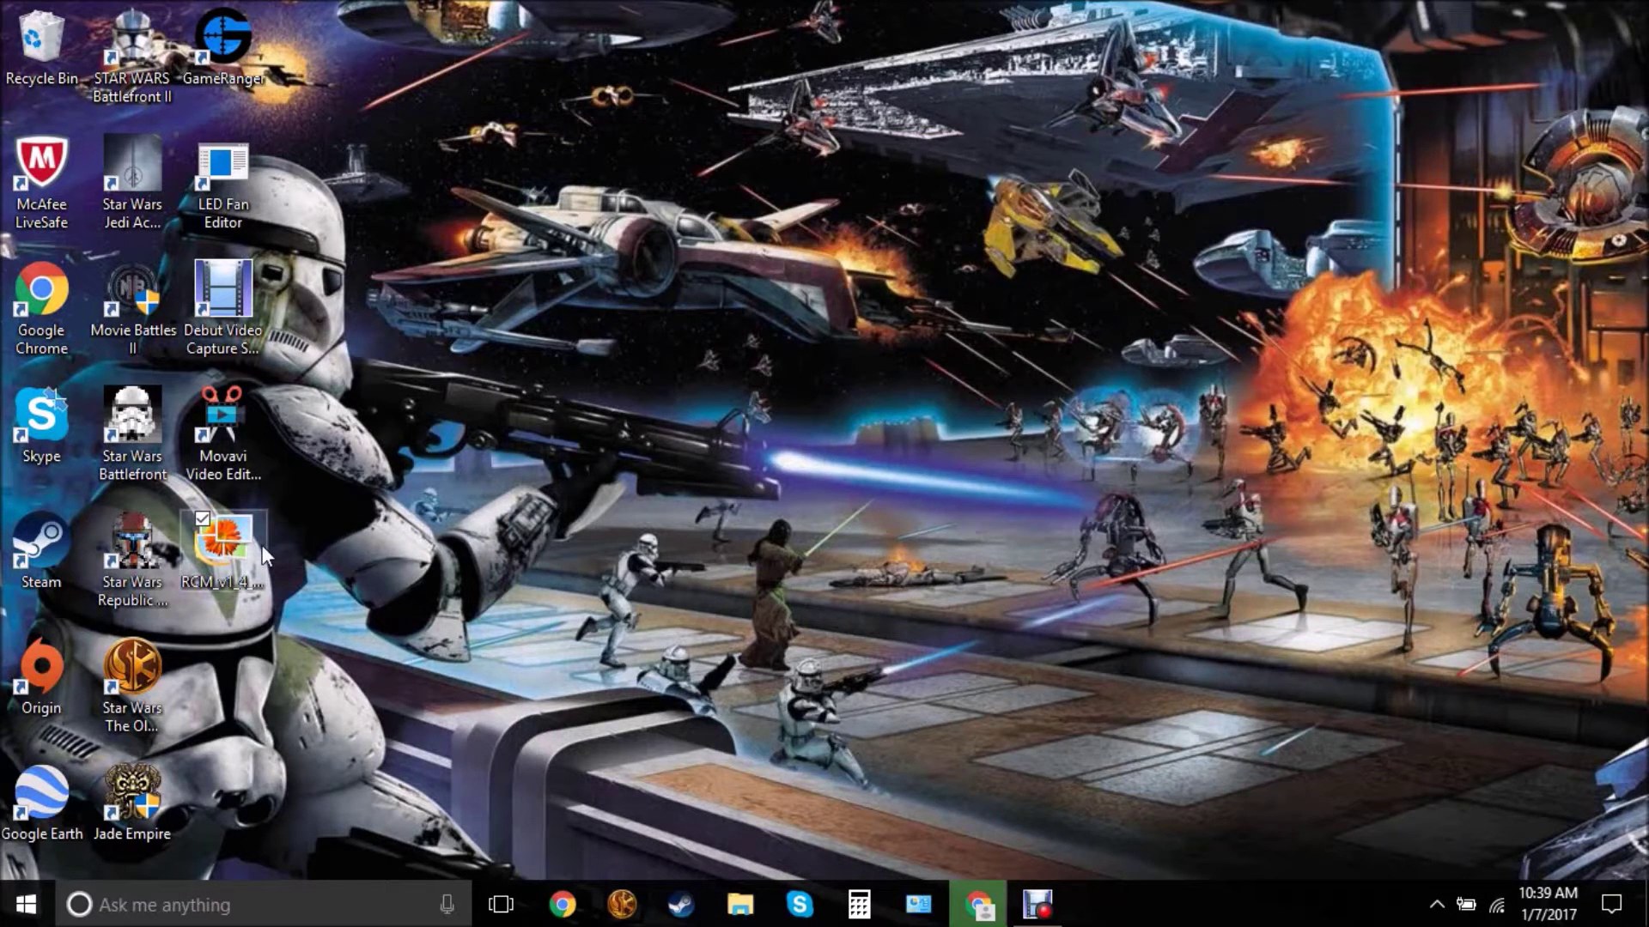
# Extract the RCM archive here with 7-Zip, arrange GC and RCM, and delete the three ReadMe files.
pyautogui.rightClick(207, 552)
pyautogui.moveTo(104, 121)
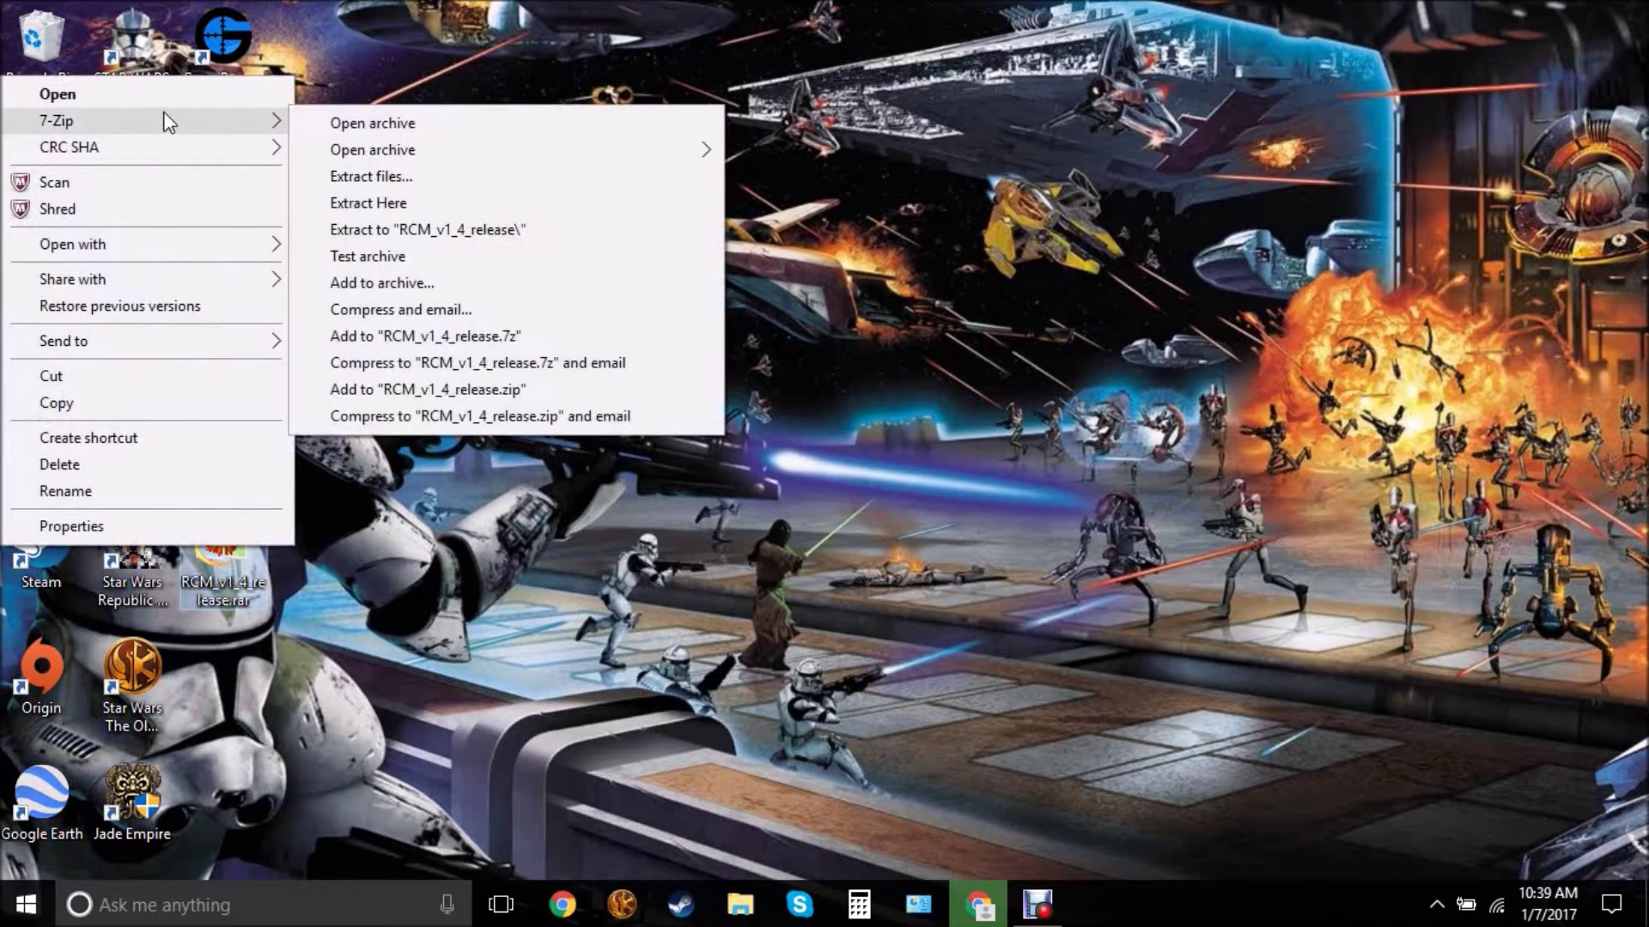
pyautogui.click(414, 192)
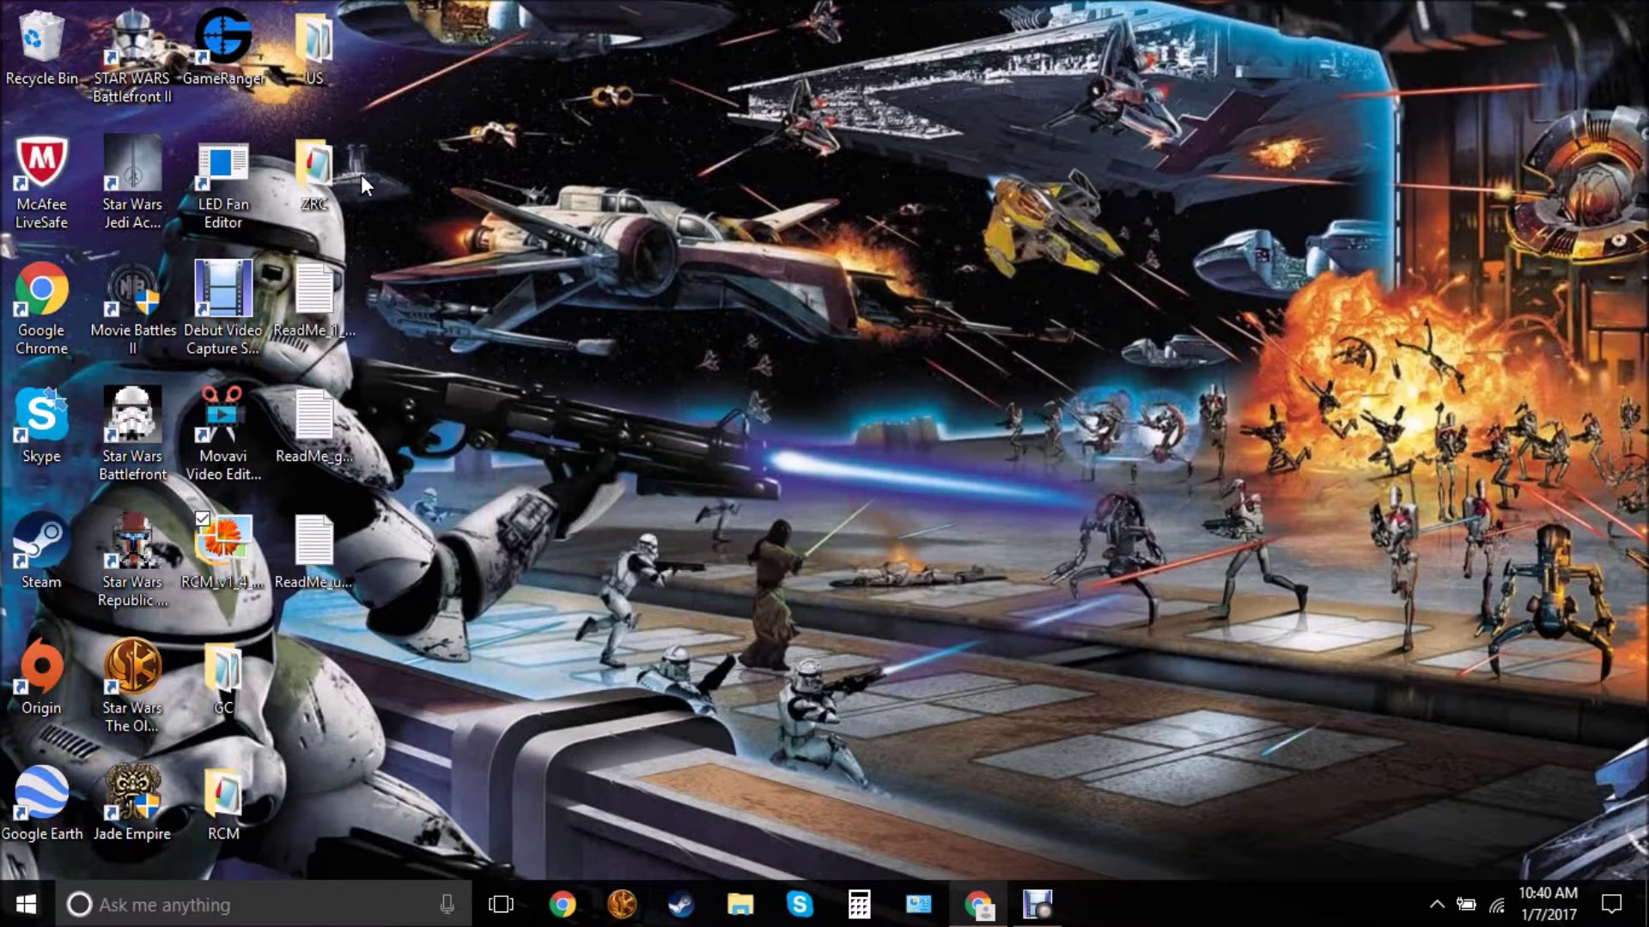
pyautogui.moveTo(269, 835)
pyautogui.mouseDown()
pyautogui.moveTo(212, 651)
pyautogui.moveTo(372, 648)
pyautogui.moveTo(430, 53)
pyautogui.mouseUp()
pyautogui.moveTo(386, 256)
pyautogui.mouseDown()
pyautogui.moveTo(317, 518)
pyautogui.moveTo(325, 574)
pyautogui.mouseUp()
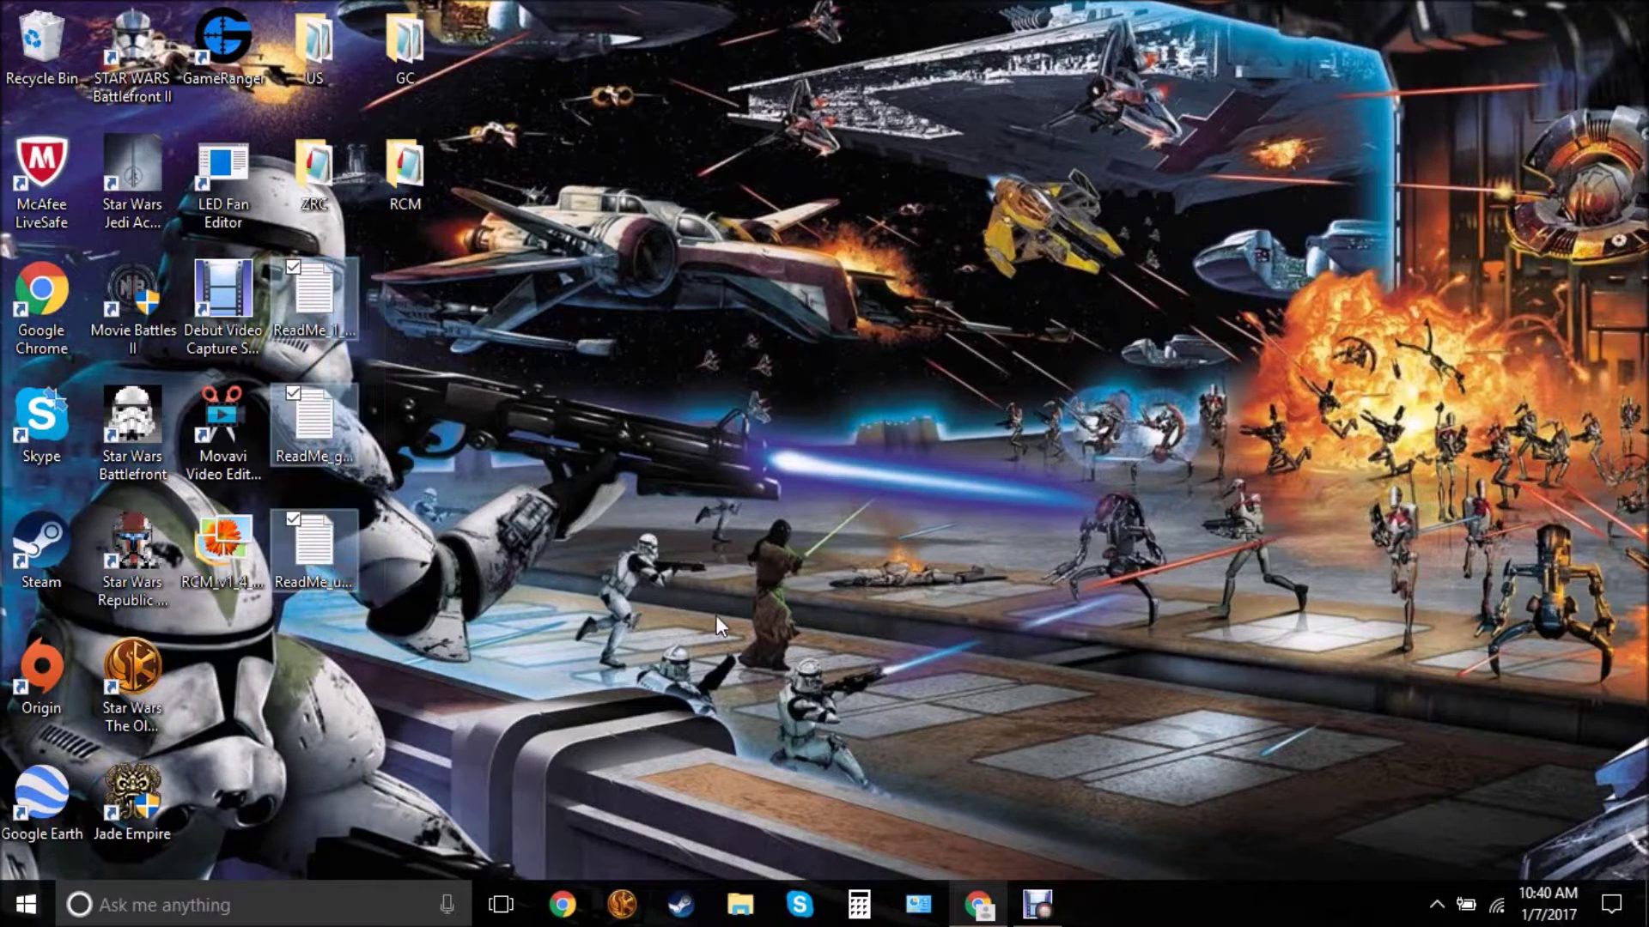
pyautogui.press('Delete')
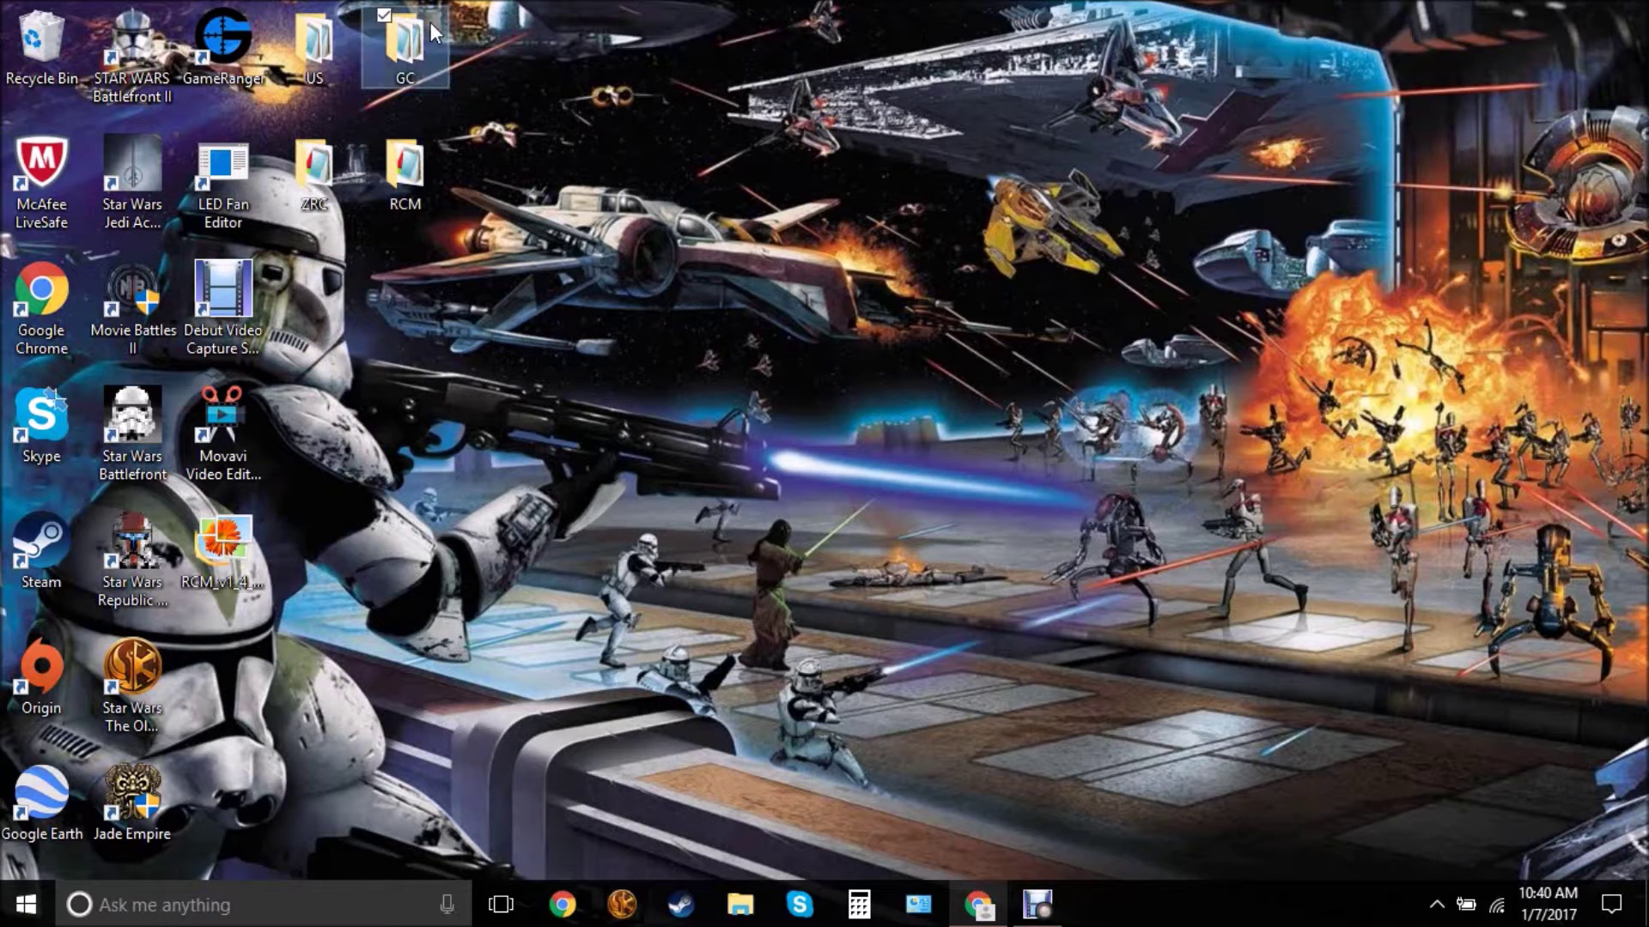
# Copy the GC folder and open a new File Explorer window.
pyautogui.rightClick(431, 21)
pyautogui.click(214, 430)
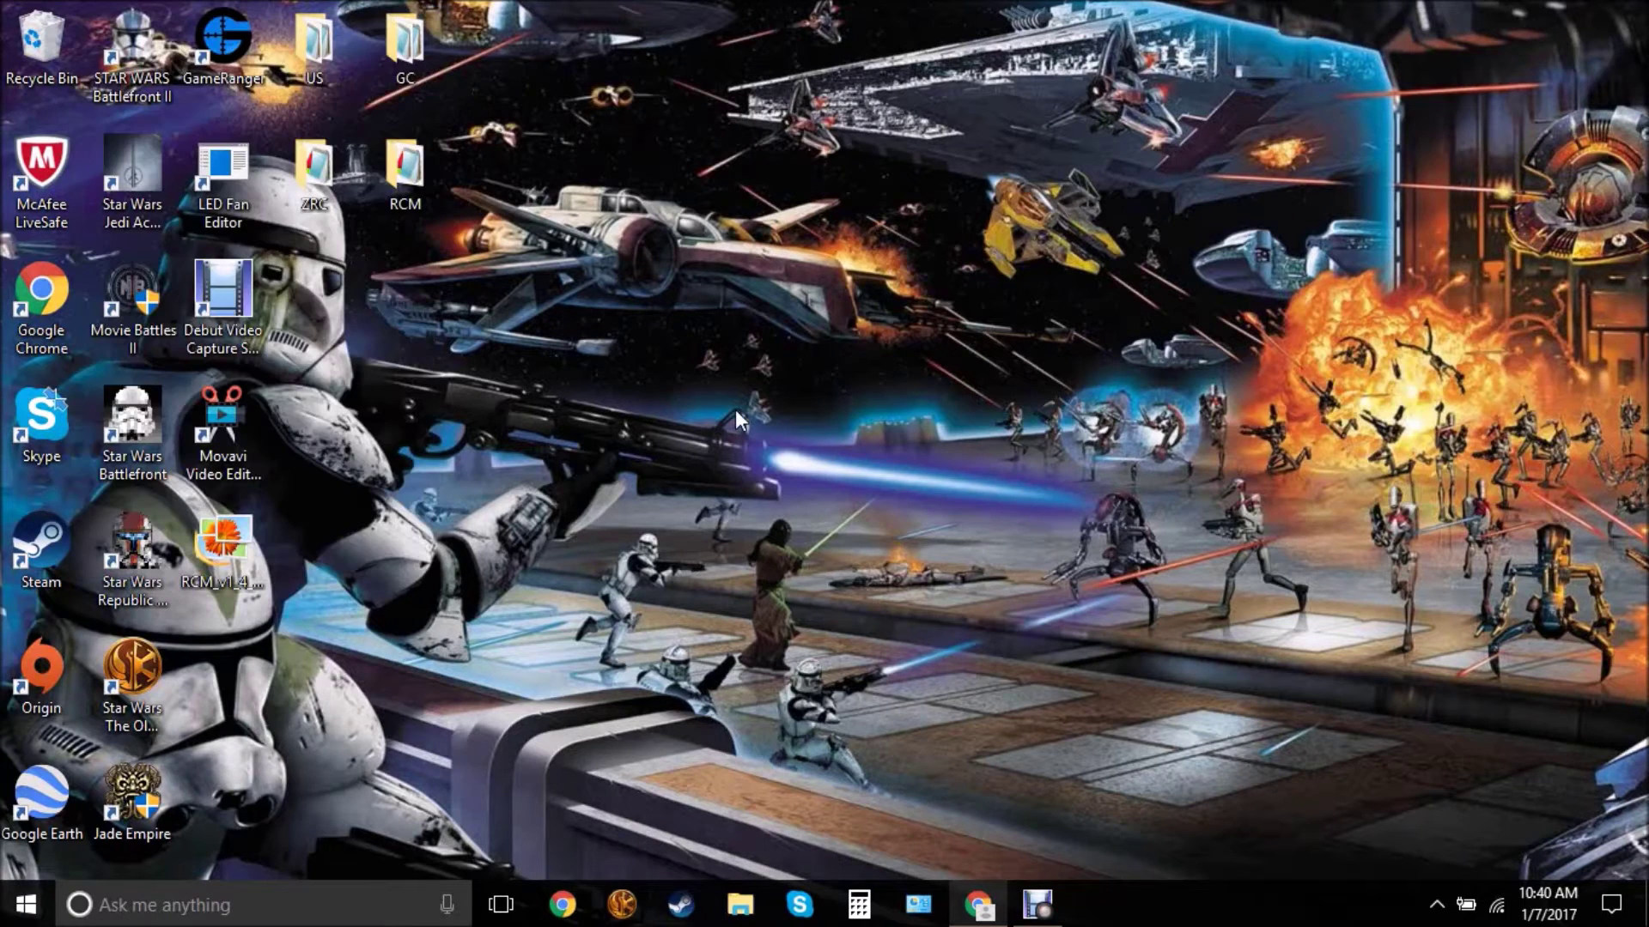
pyautogui.click(740, 904)
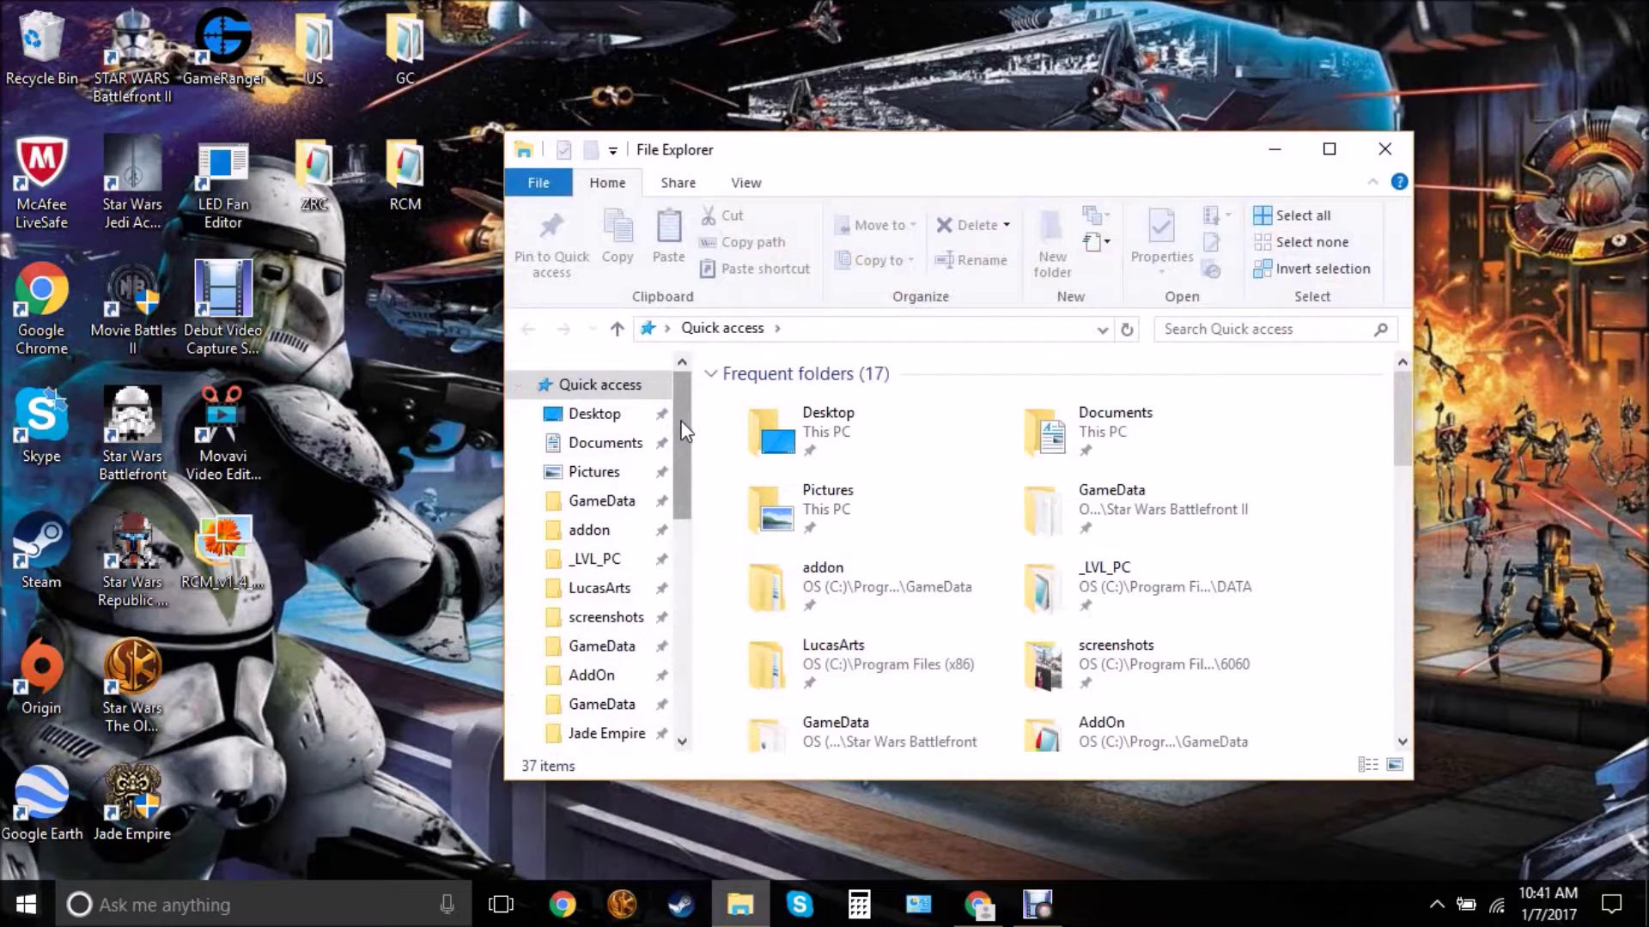
pyautogui.moveTo(683, 429); pyautogui.dragTo(690, 676)
# Browse to C:\Program Files (x86)\Steam\steamapps\common\Star Wars Battlefront II\GameData.
pyautogui.click(589, 634)
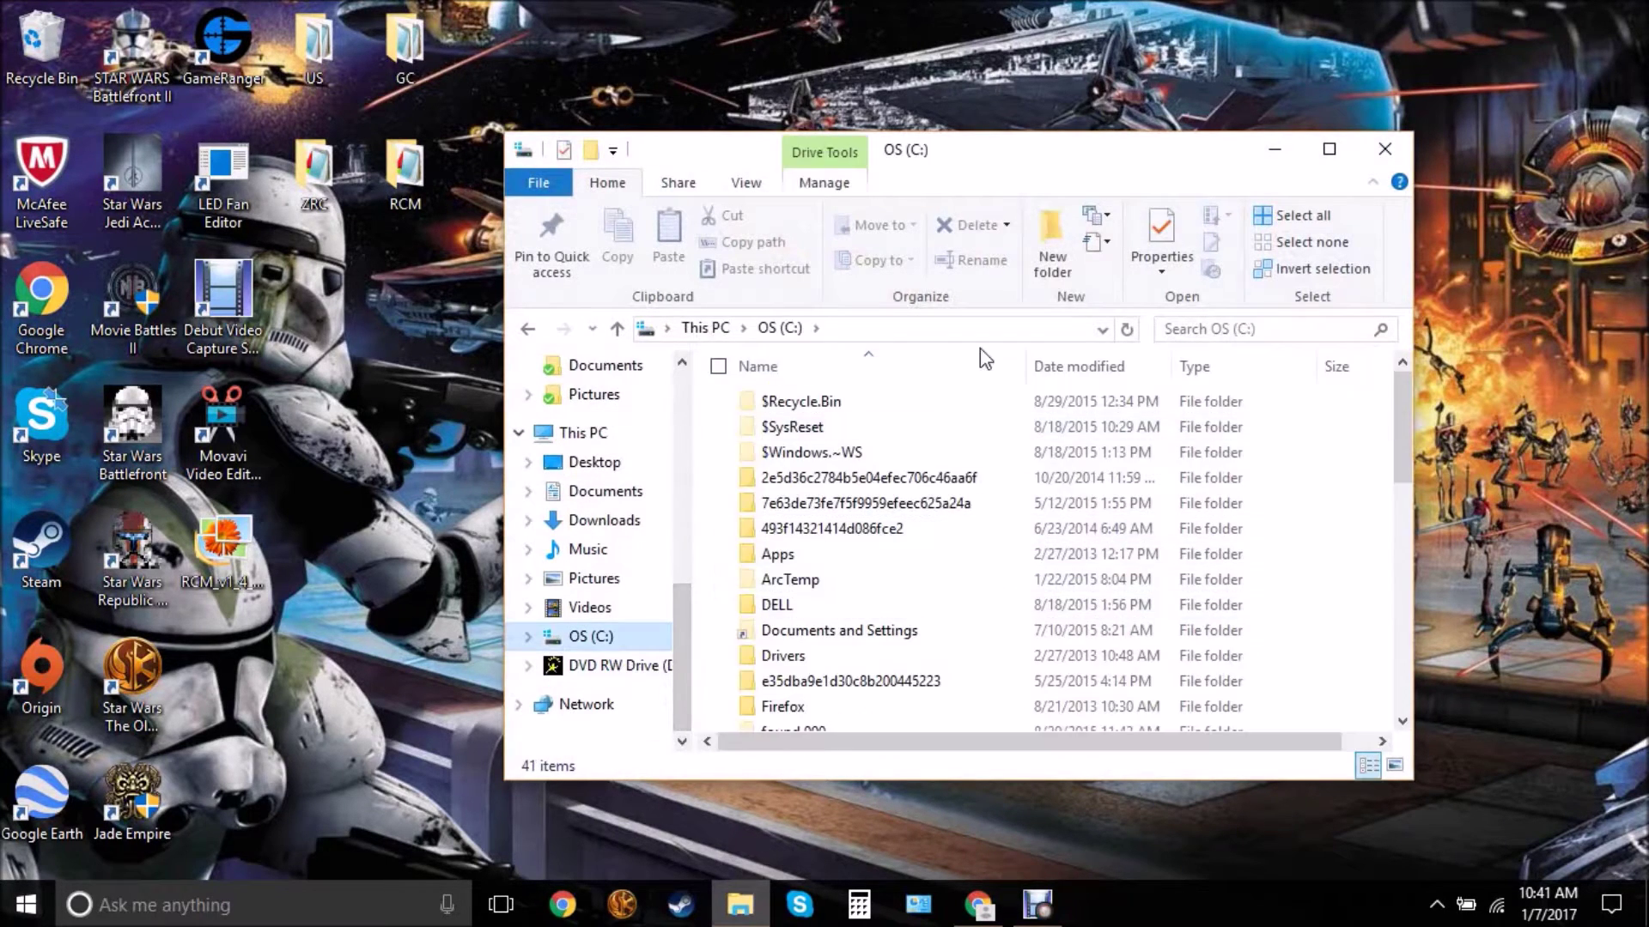
pyautogui.scroll(-4, 921, 477)
pyautogui.scroll(-3, 912, 496)
pyautogui.scroll(2, 877, 472)
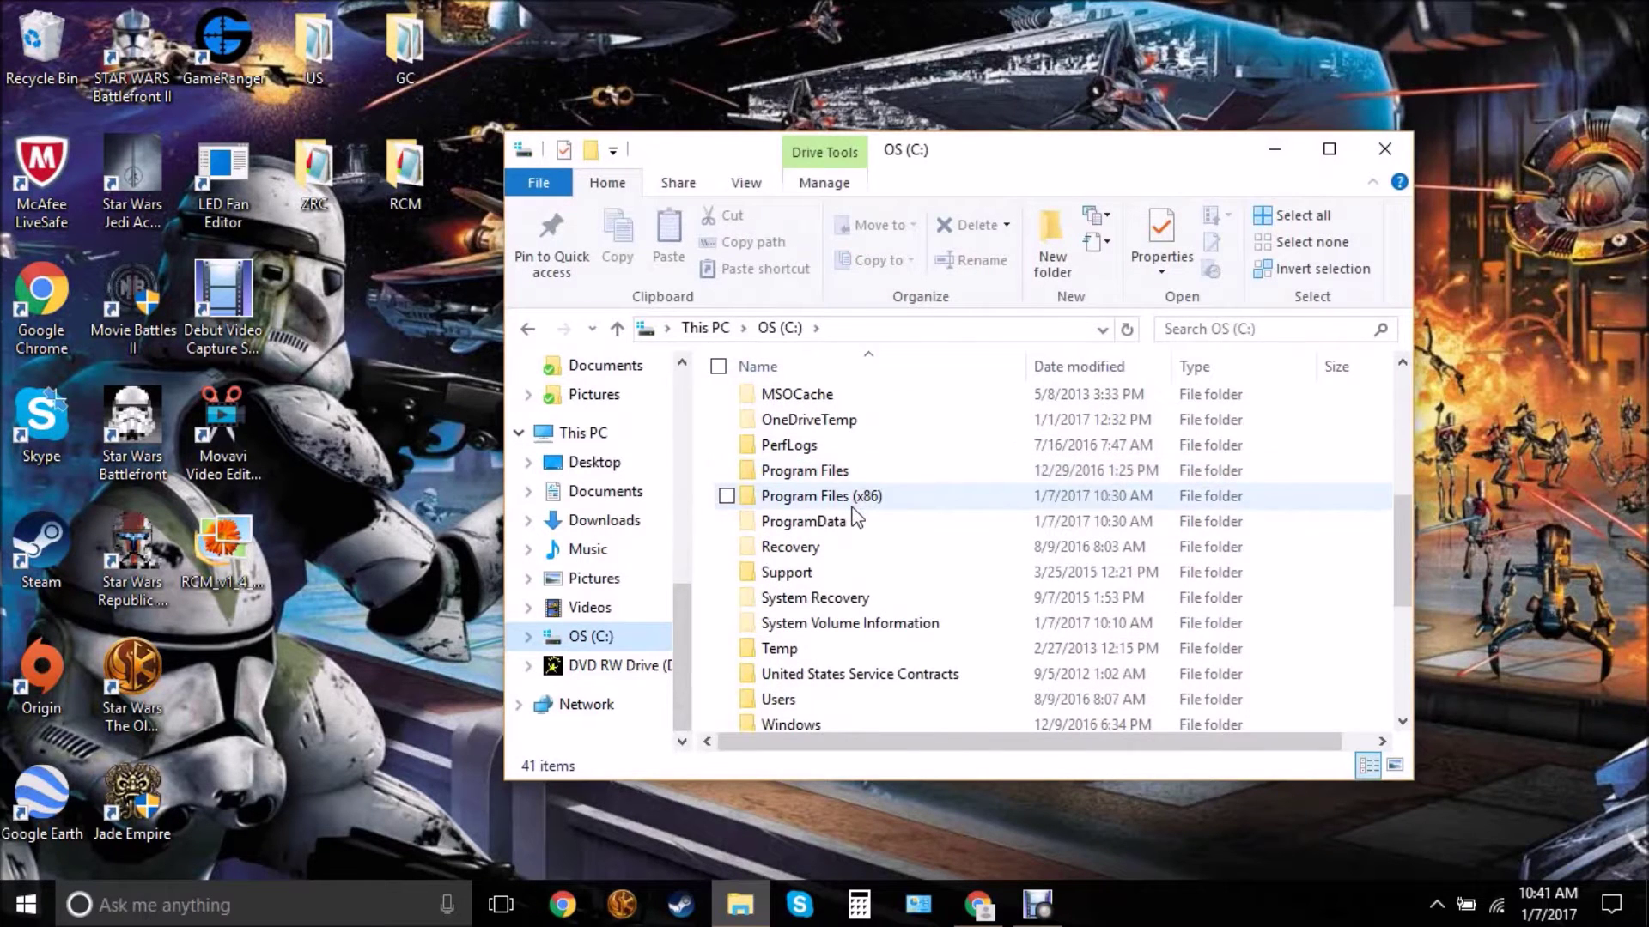
pyautogui.doubleClick(849, 498)
pyautogui.scroll(-3, 855, 538)
pyautogui.scroll(-1, 861, 538)
pyautogui.scroll(-2, 863, 541)
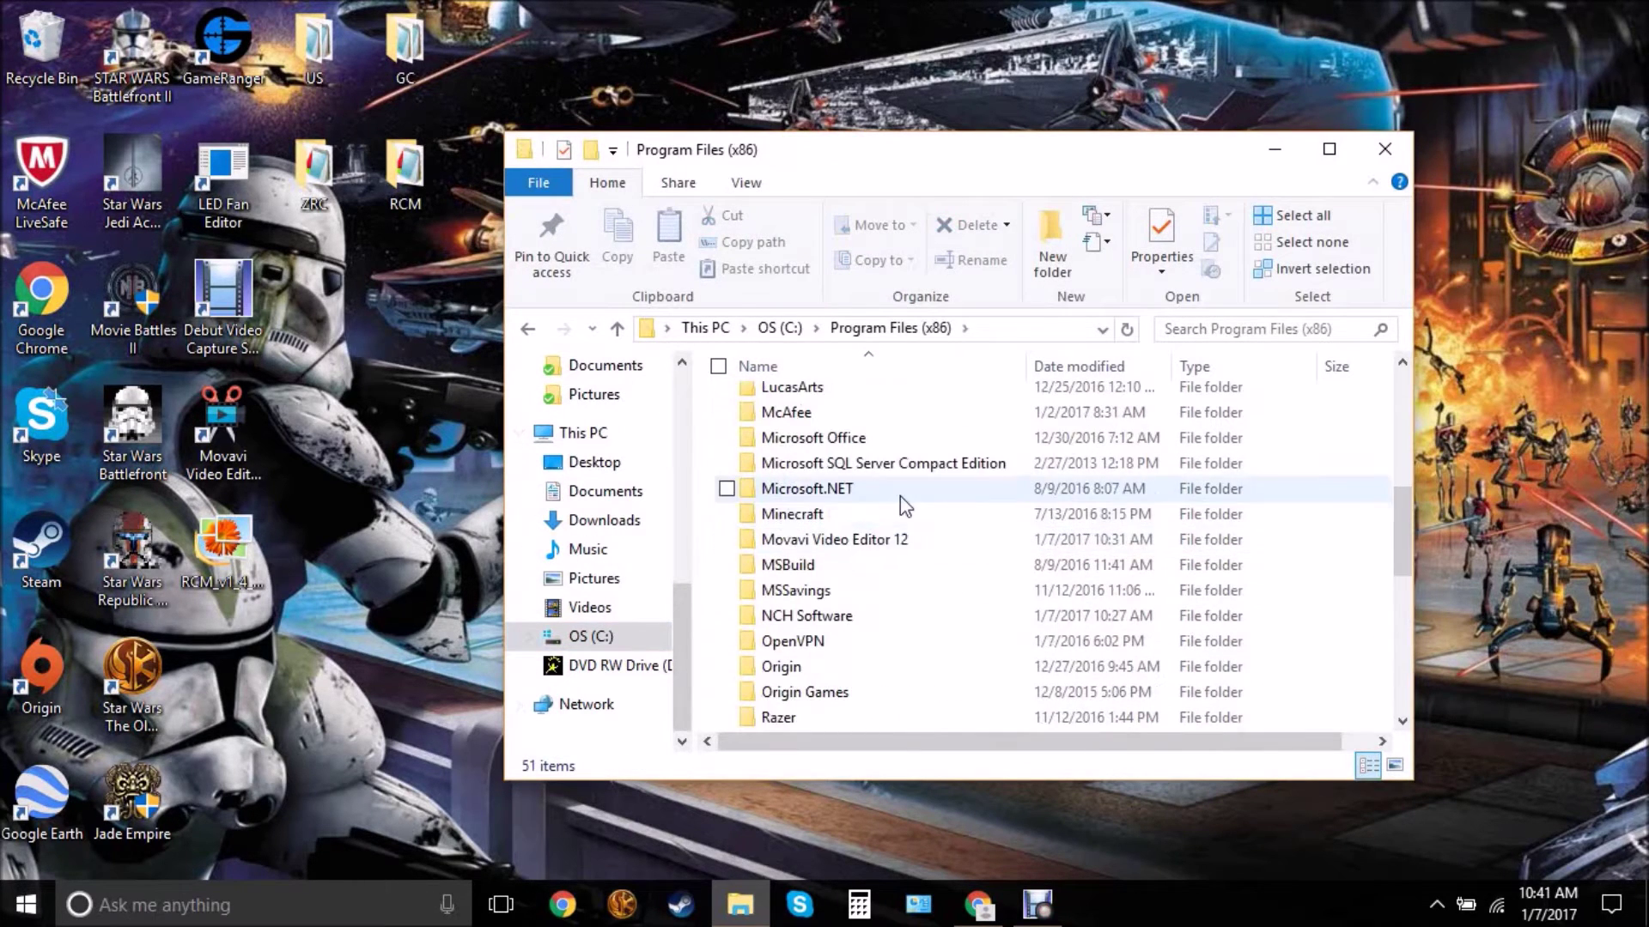
pyautogui.scroll(-3, 888, 515)
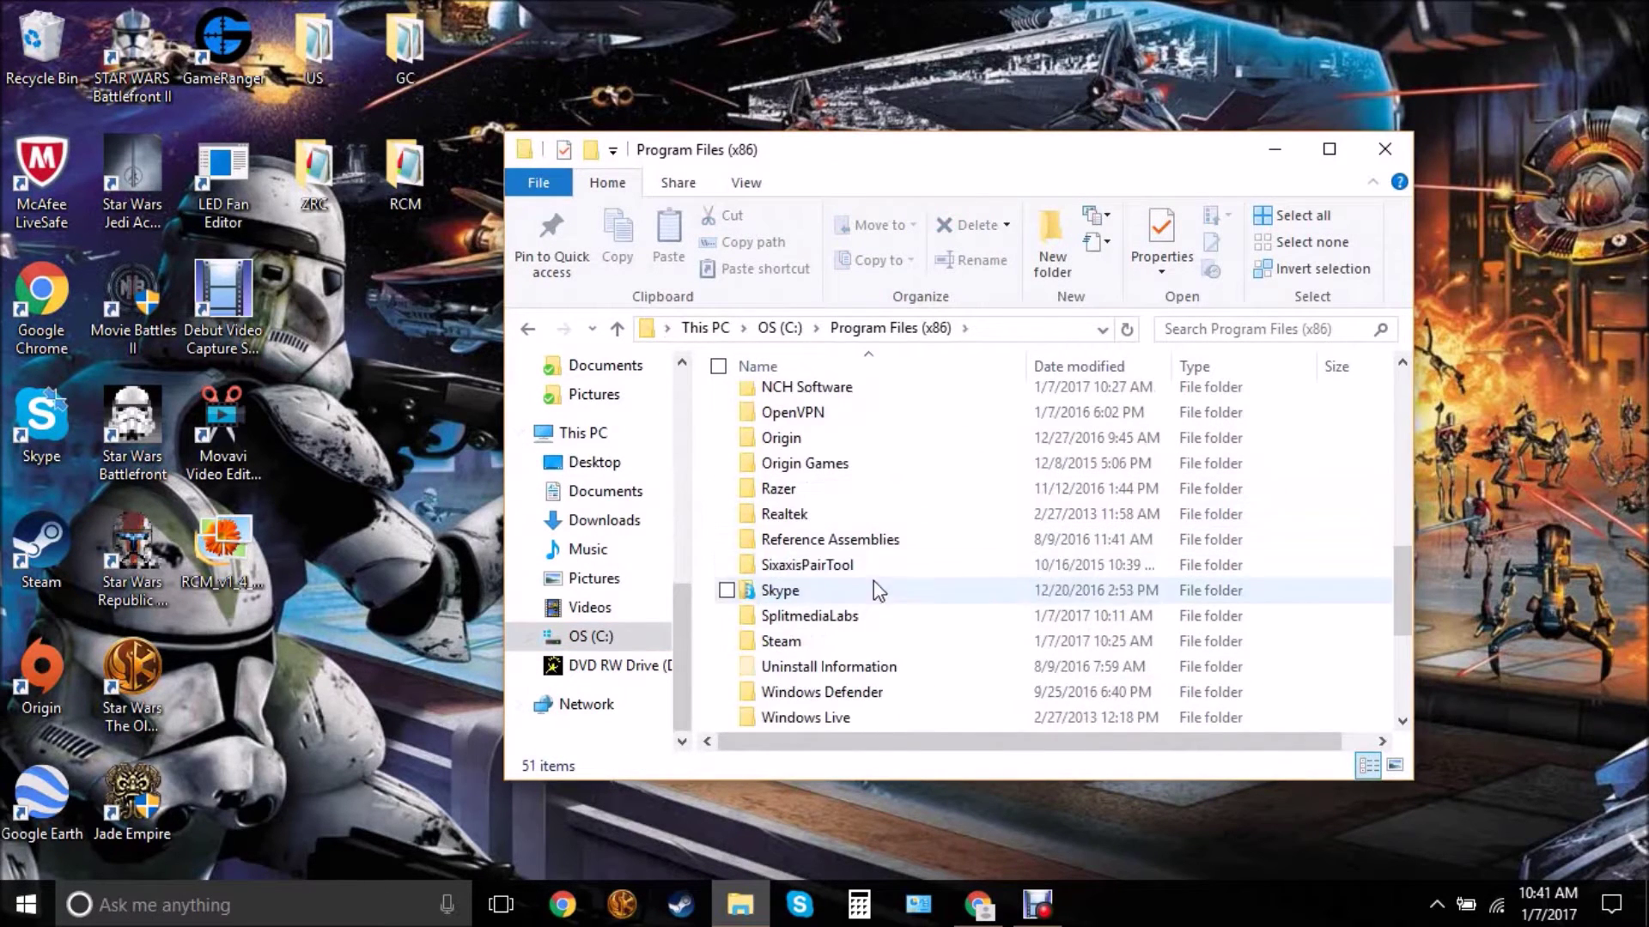
pyautogui.doubleClick(831, 642)
pyautogui.scroll(-3, 866, 599)
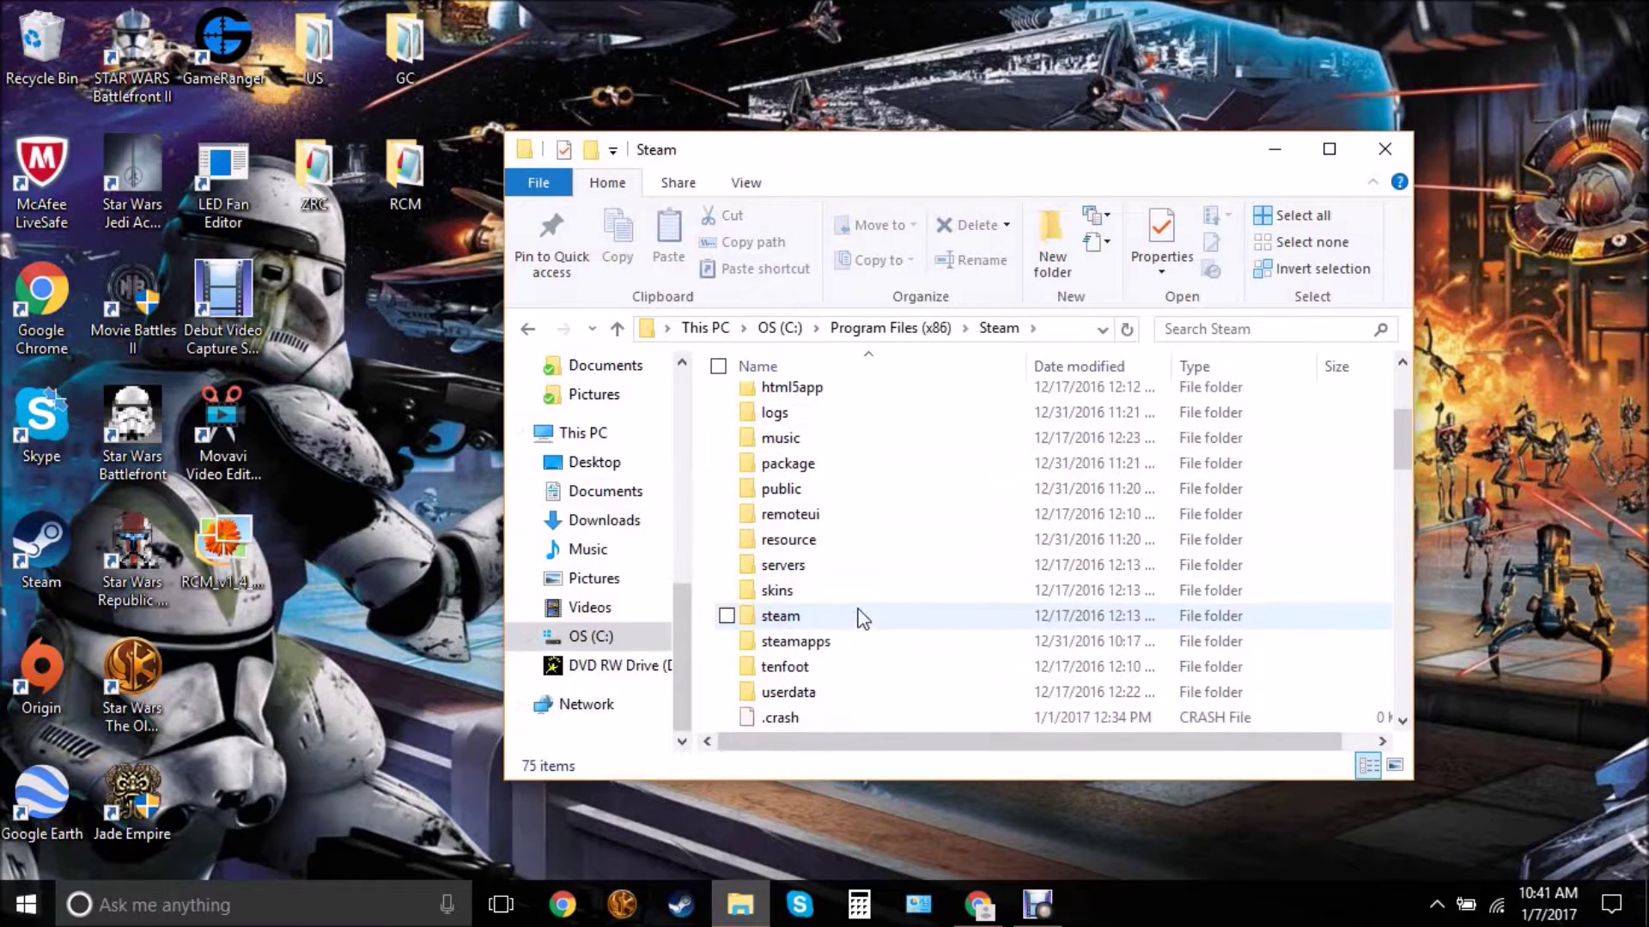
pyautogui.doubleClick(838, 641)
pyautogui.click(811, 427)
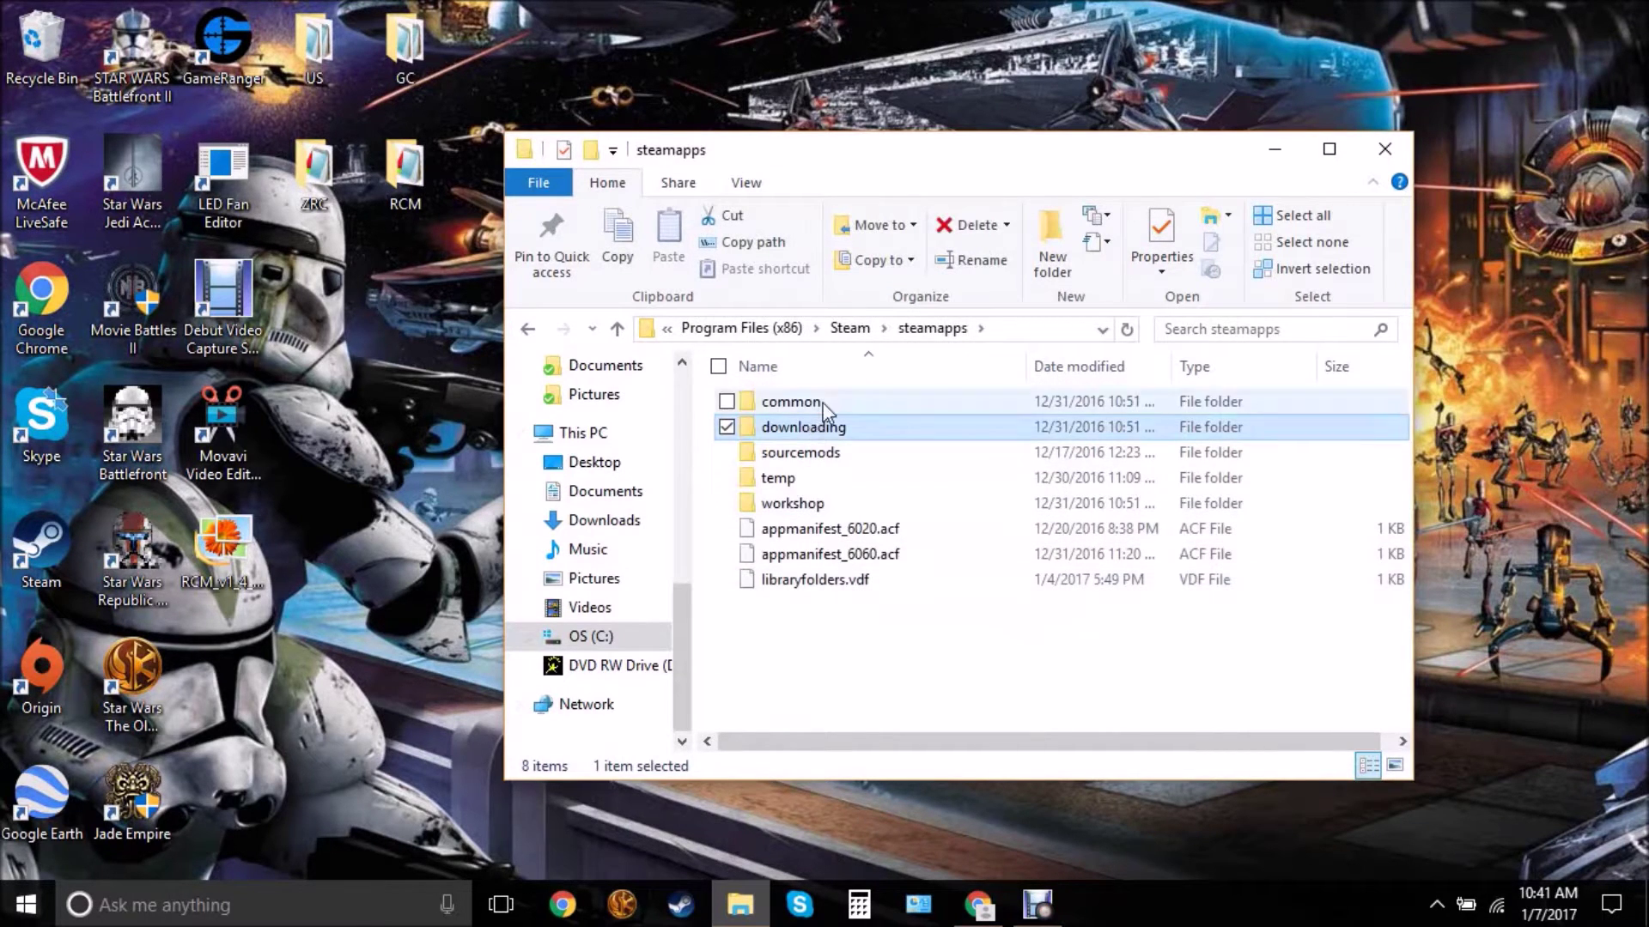
pyautogui.doubleClick(819, 403)
pyautogui.doubleClick(816, 427)
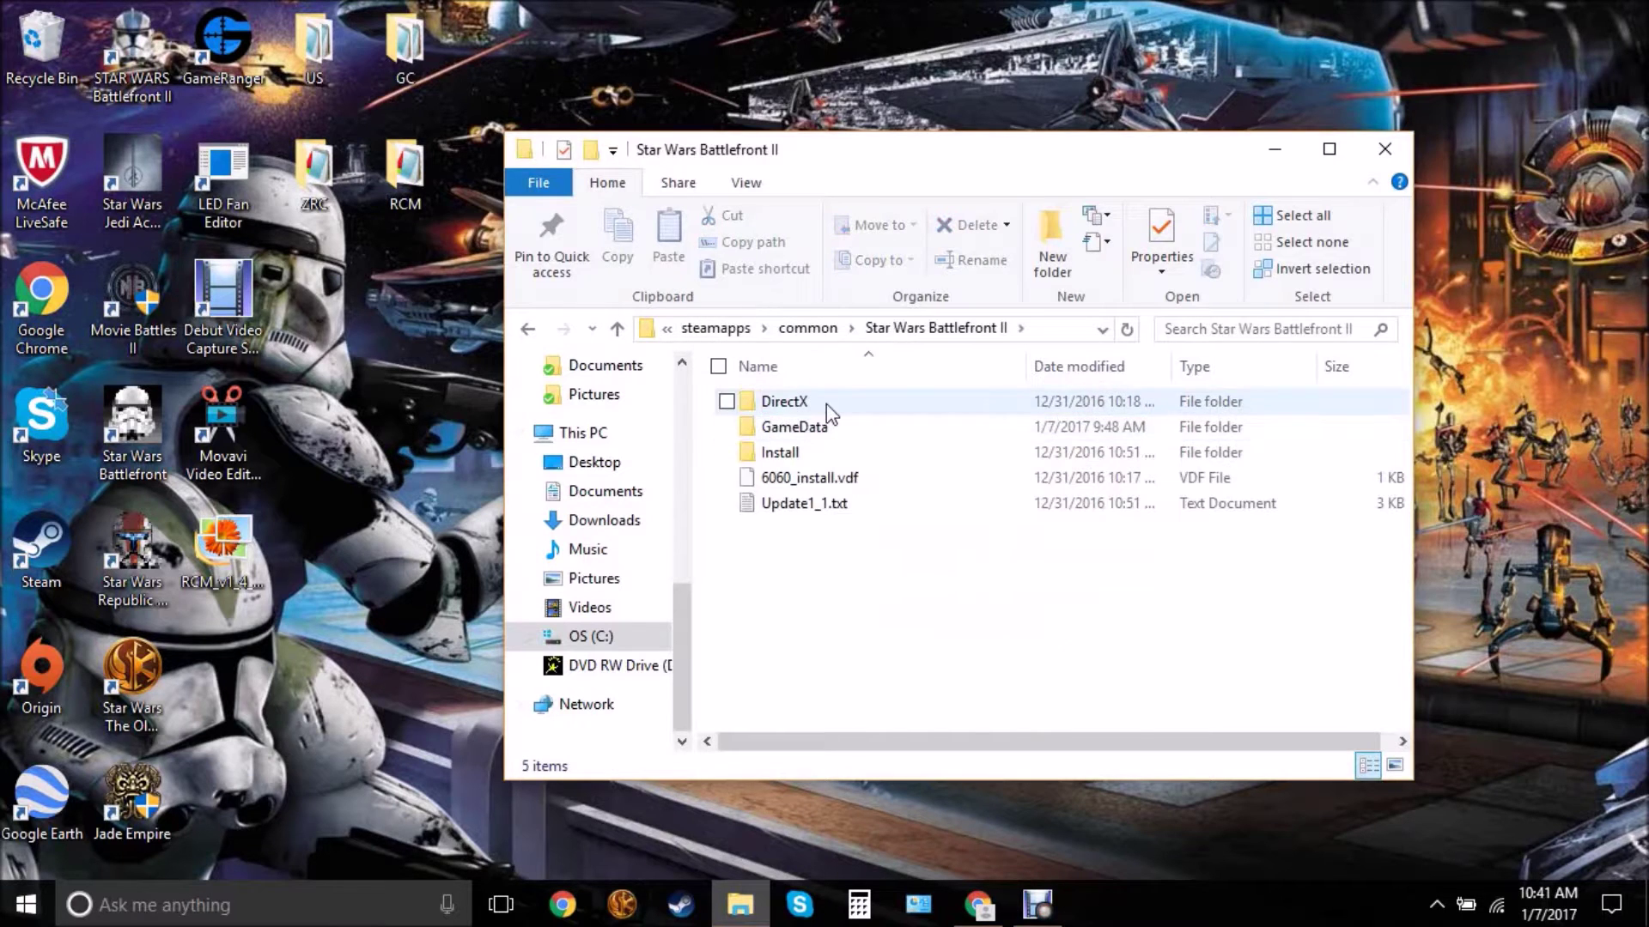
pyautogui.doubleClick(816, 430)
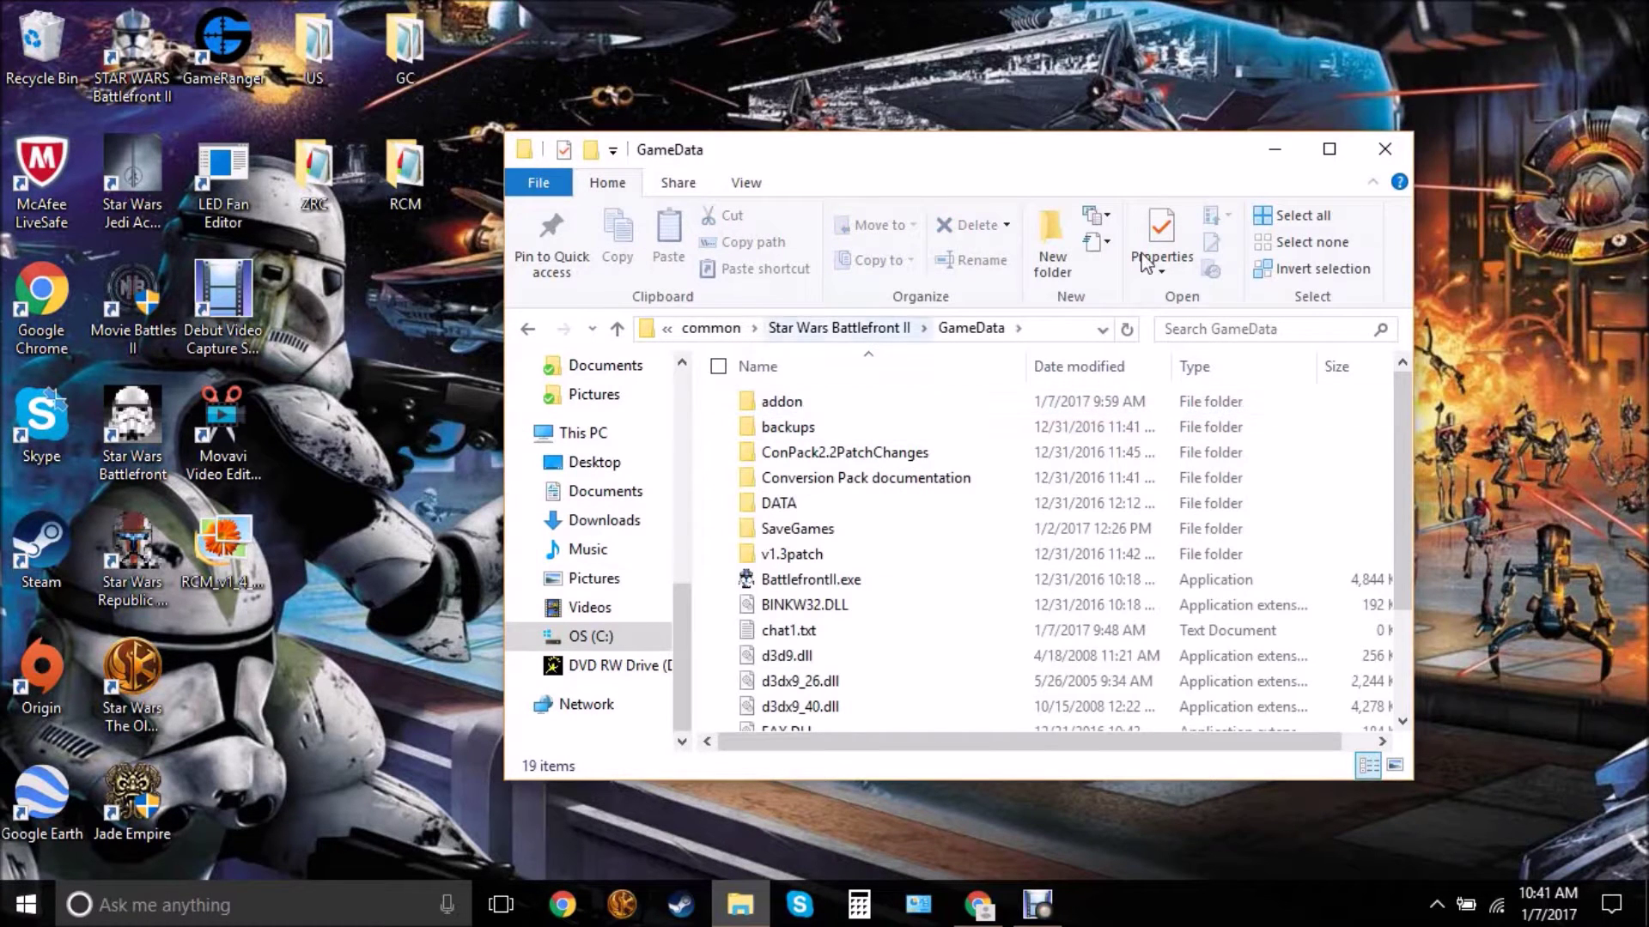
# Drag the ZRC and RCM desktop folders into the GameData addon folder.
pyautogui.click(1344, 157)
pyautogui.rightClick(895, 439)
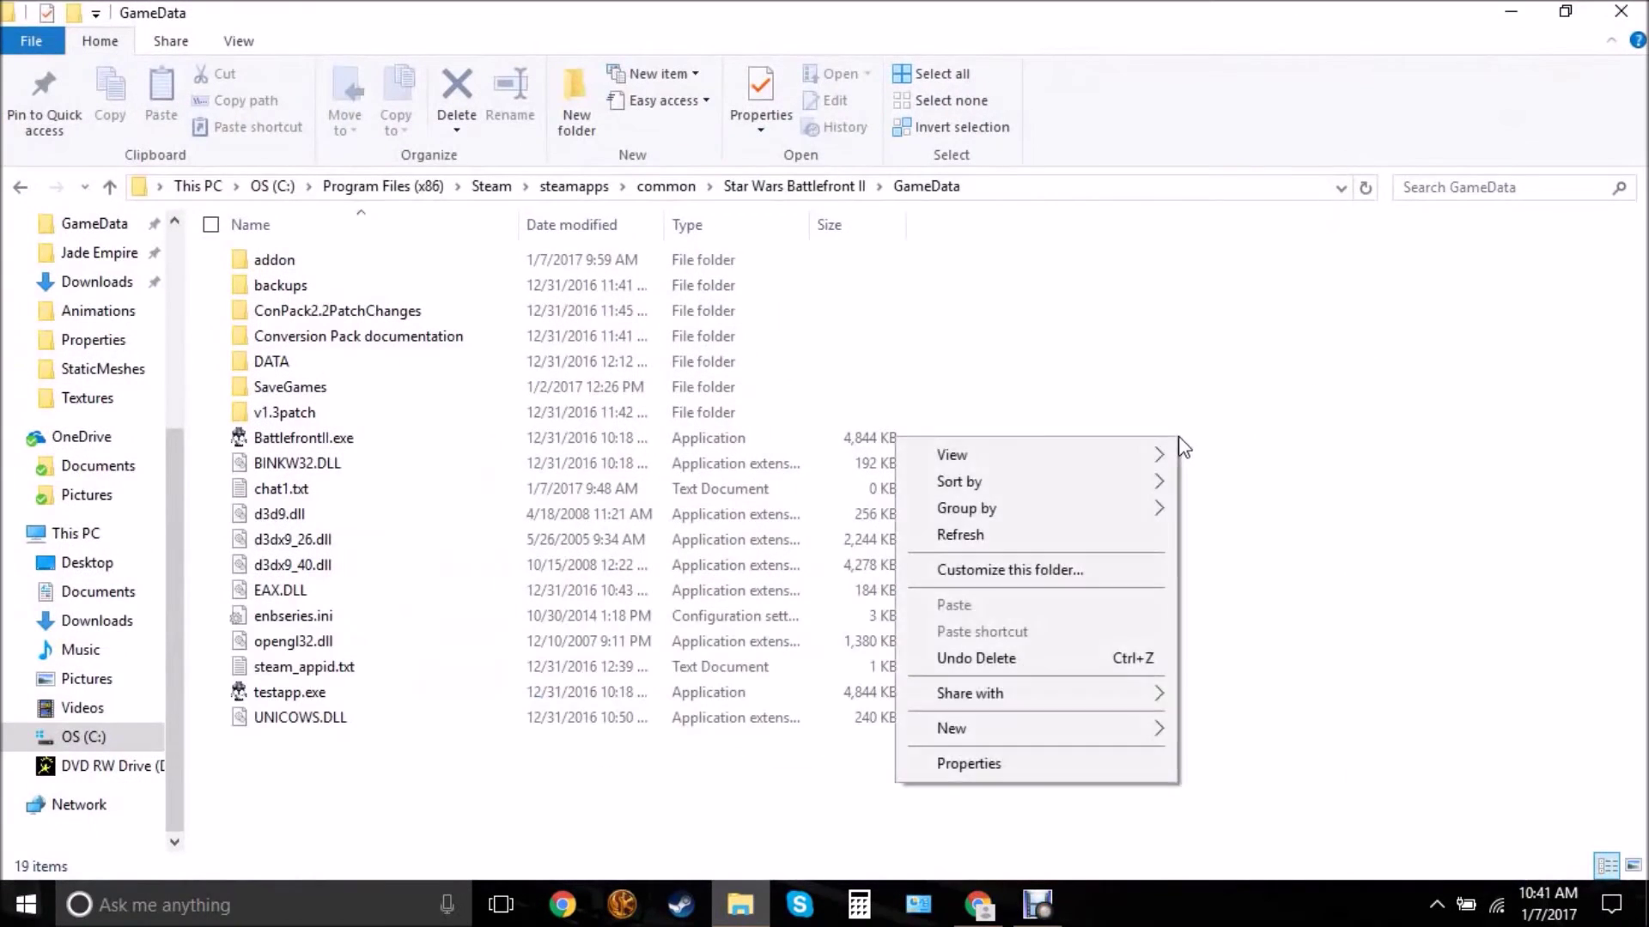
pyautogui.moveTo(980, 729)
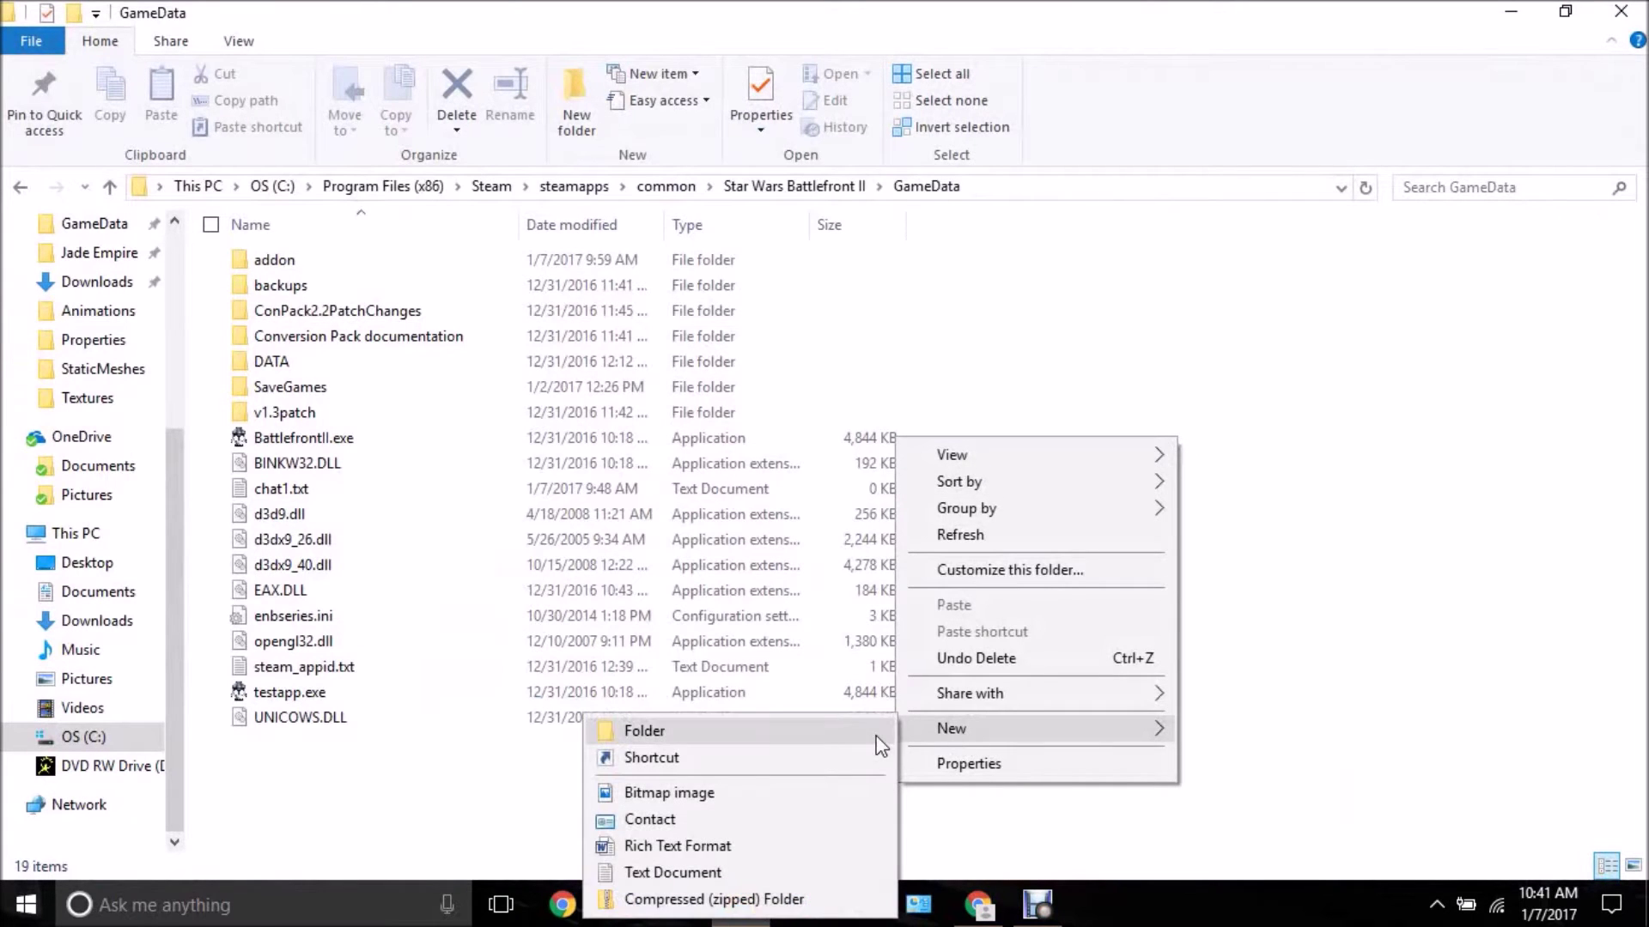
pyautogui.click(1329, 503)
pyautogui.click(1565, 12)
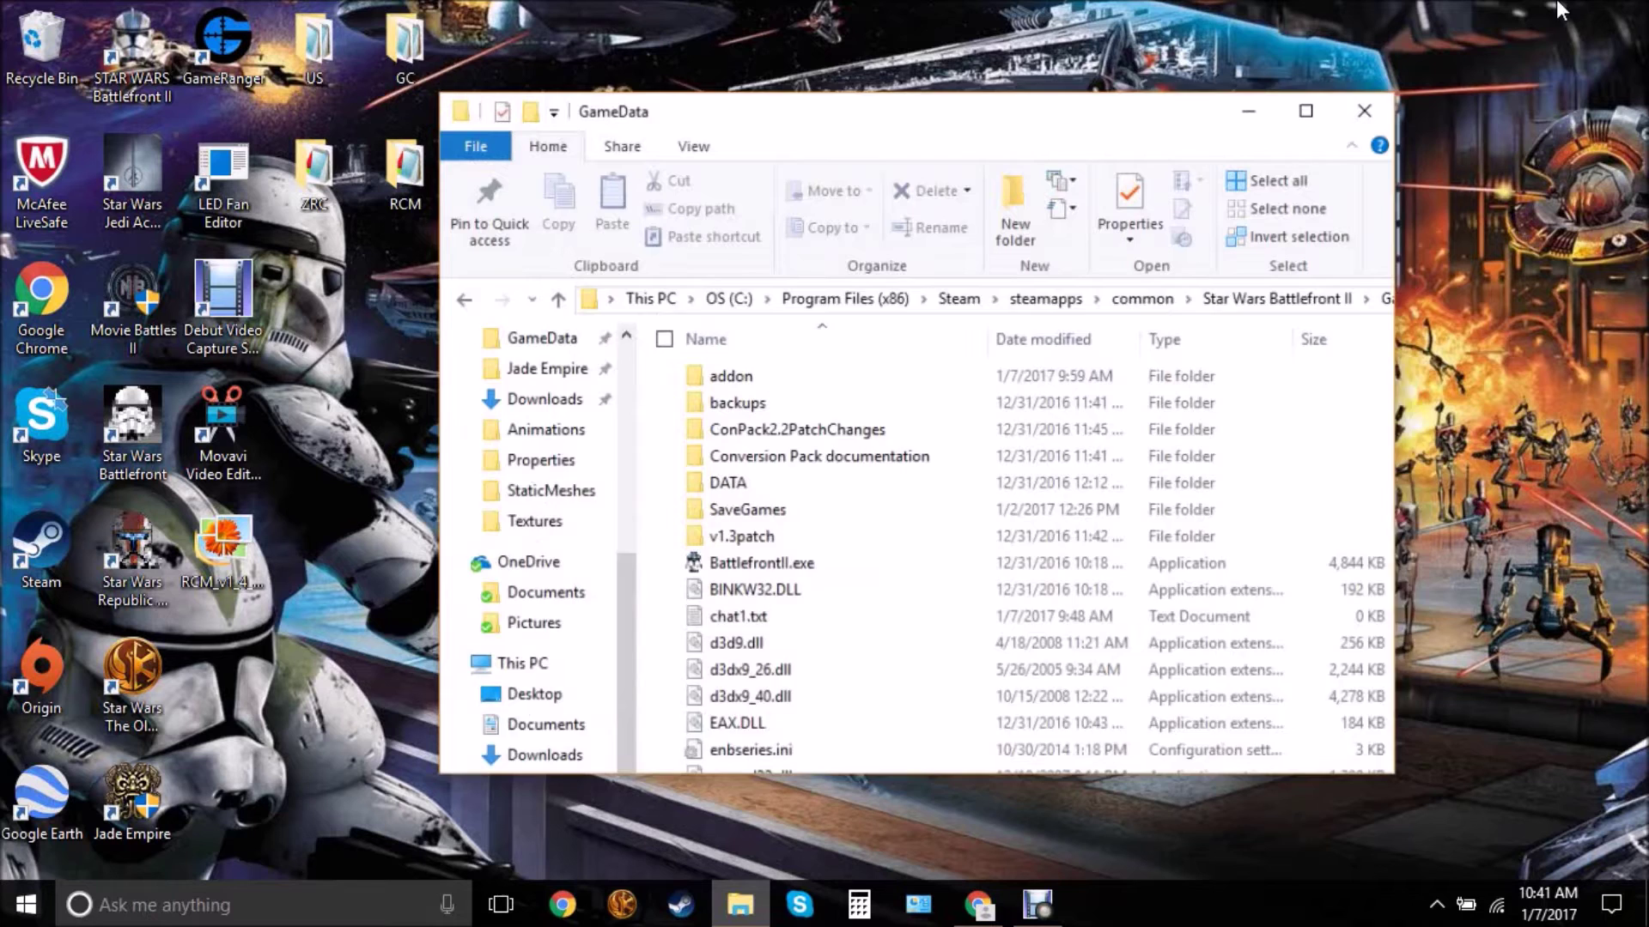
pyautogui.moveTo(467, 157)
pyautogui.mouseDown()
pyautogui.moveTo(355, 181)
pyautogui.moveTo(786, 403)
pyautogui.mouseUp()
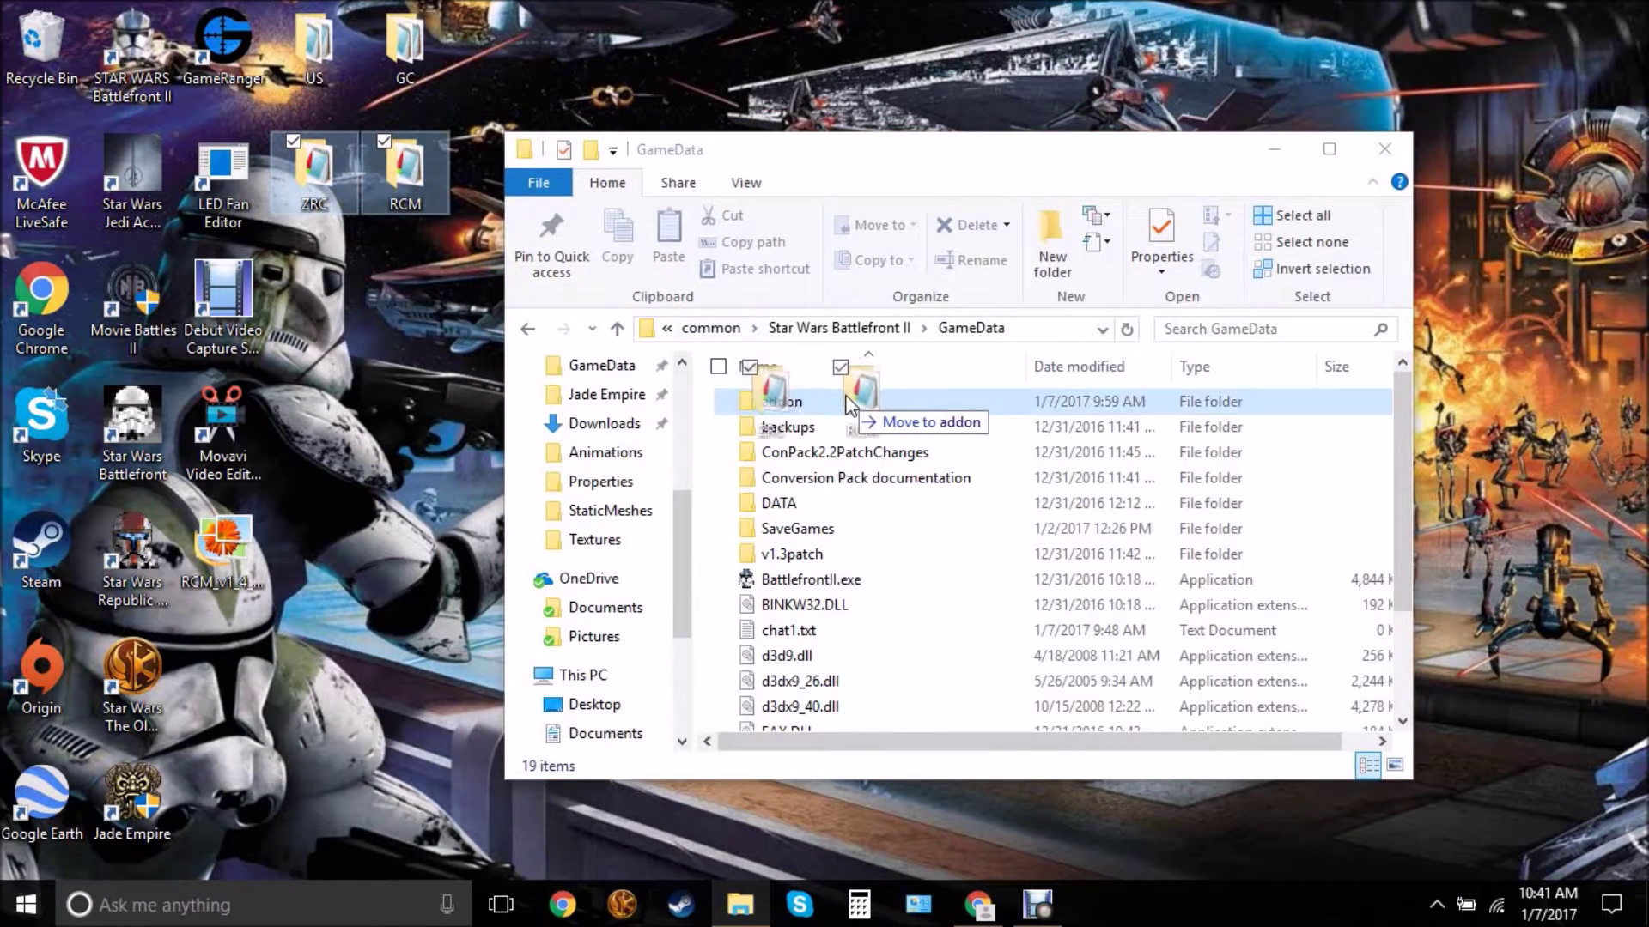
# Open addon\RCM\data\_LVL_PC\shell.
pyautogui.doubleClick(800, 397)
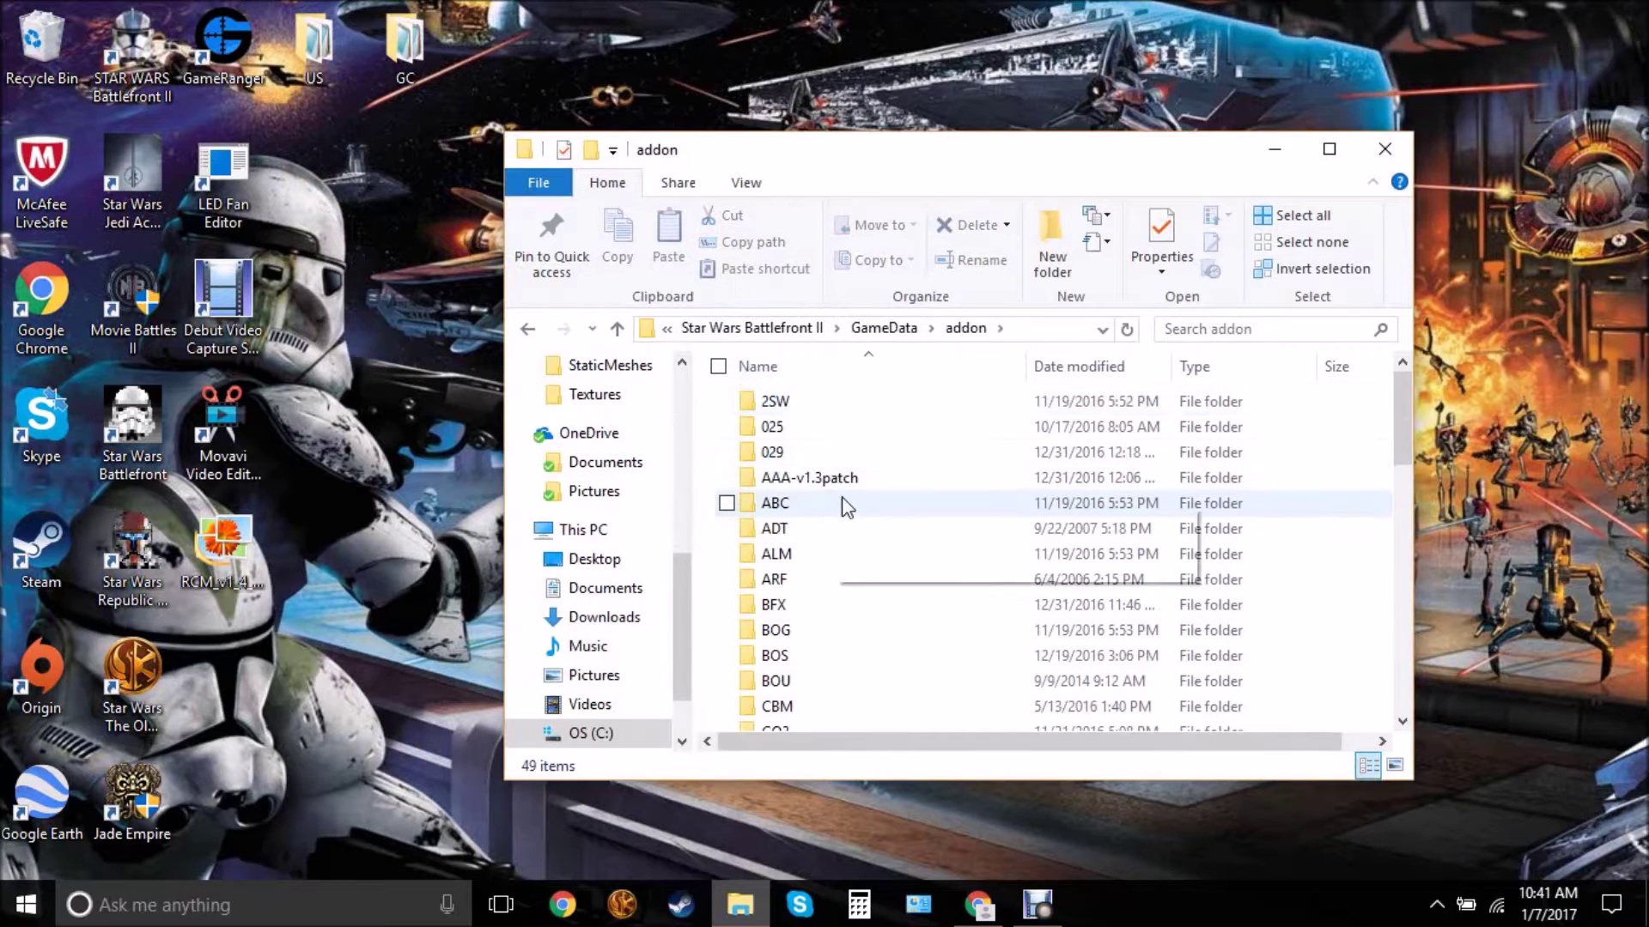
pyautogui.scroll(-4, 837, 515)
pyautogui.scroll(-5, 825, 522)
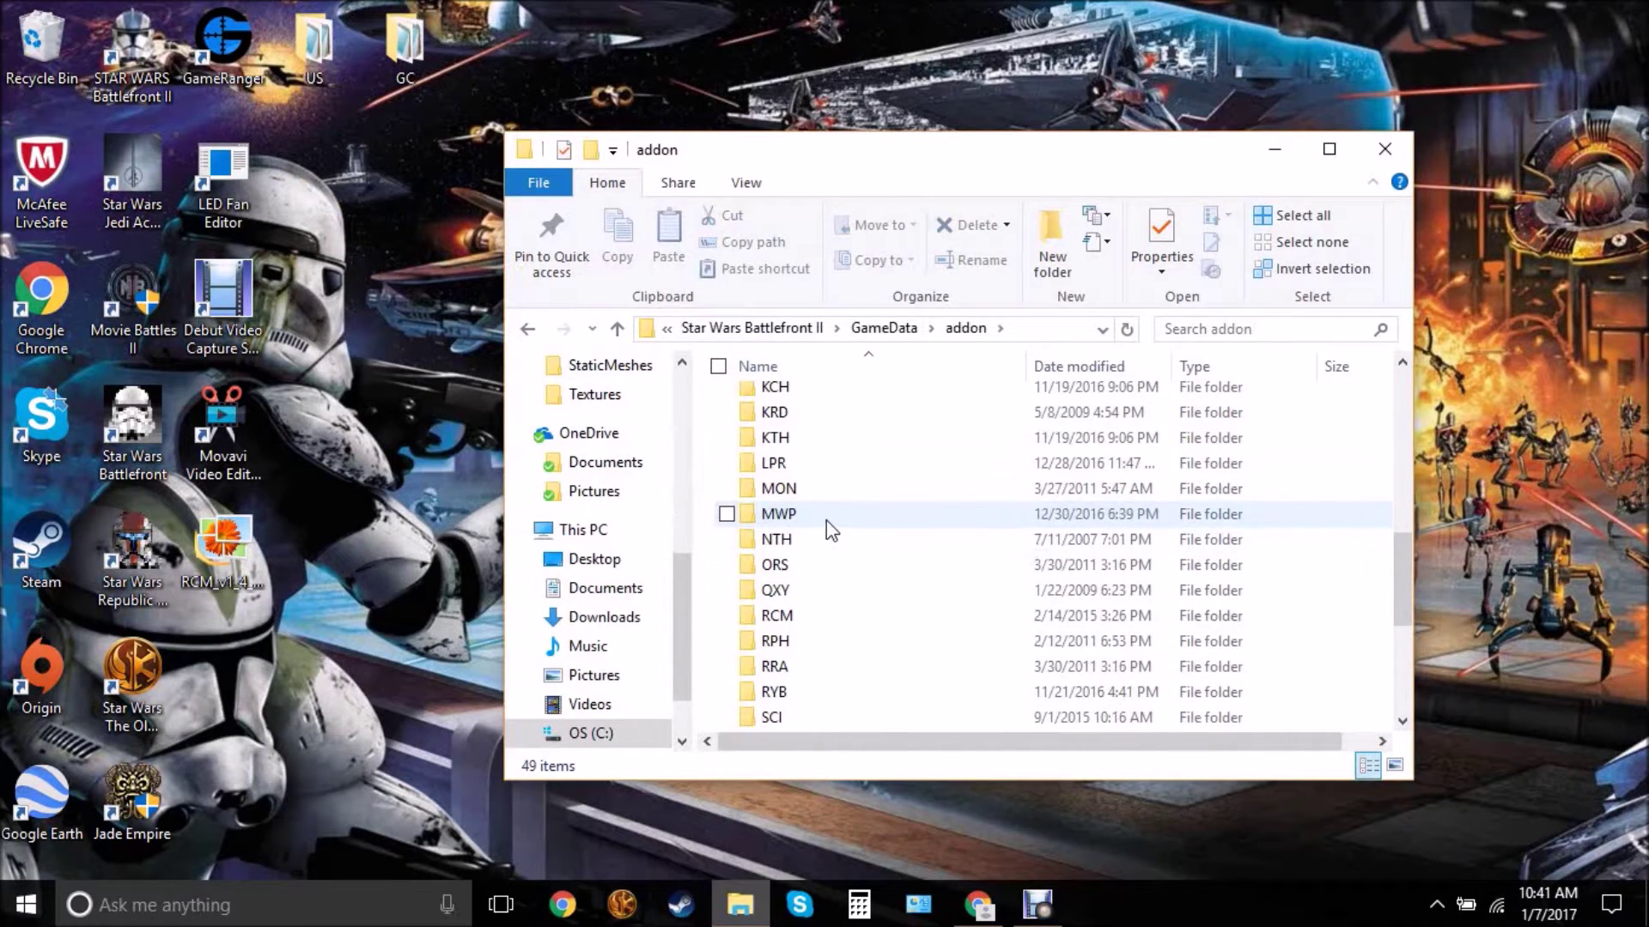
pyautogui.scroll(-4, 825, 521)
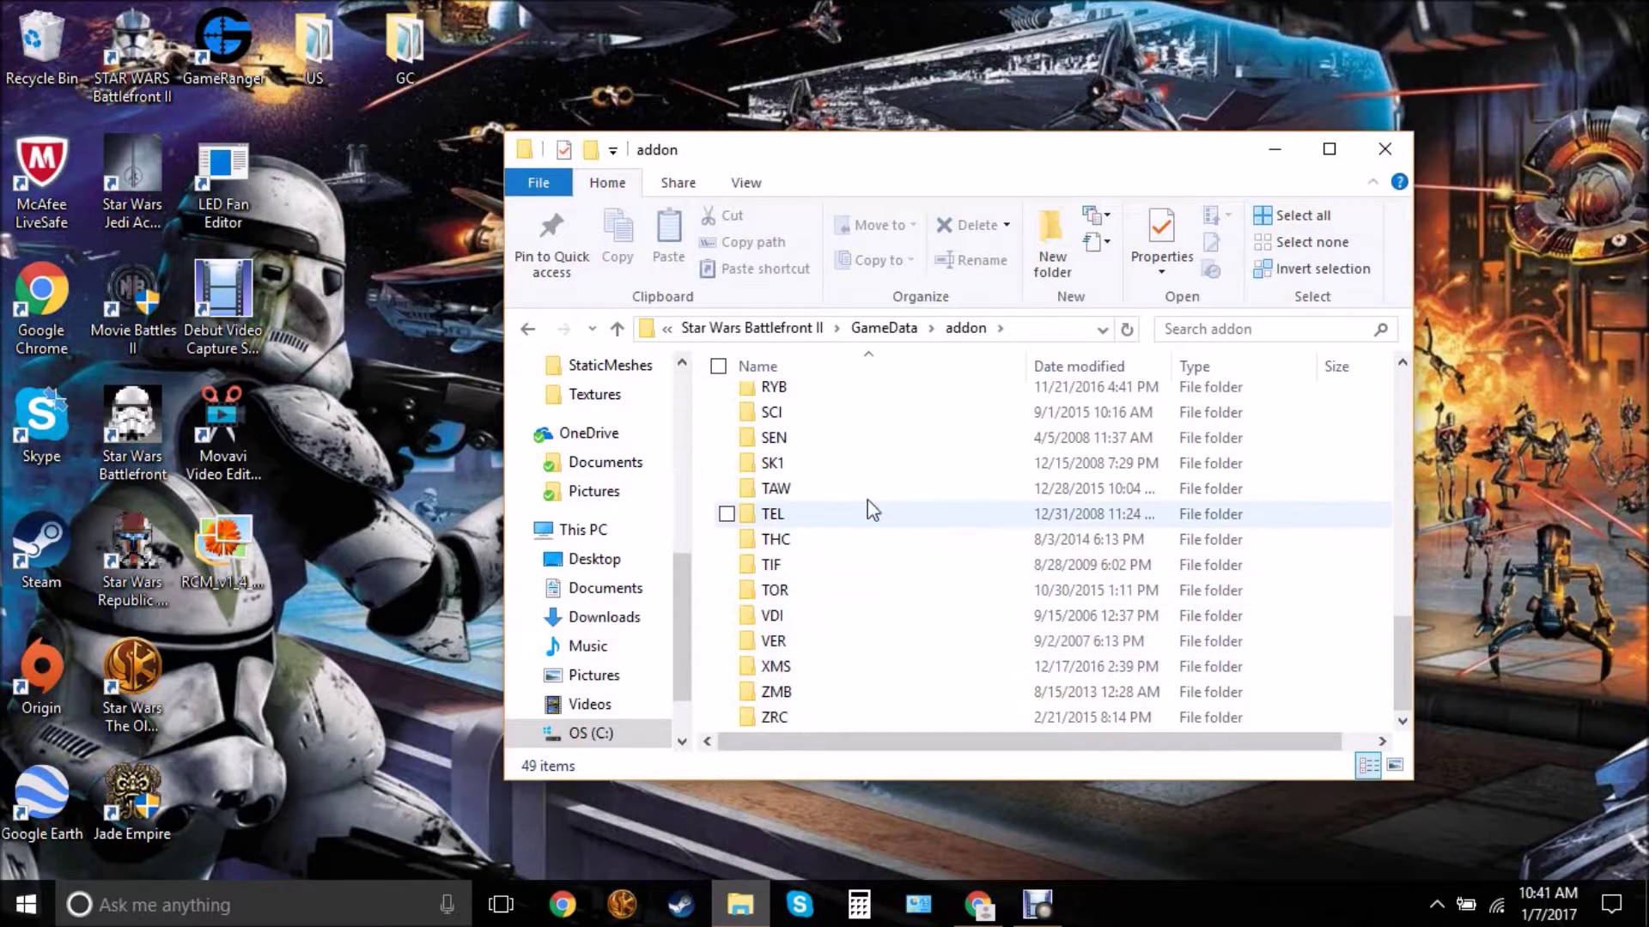
pyautogui.scroll(2, 806, 457)
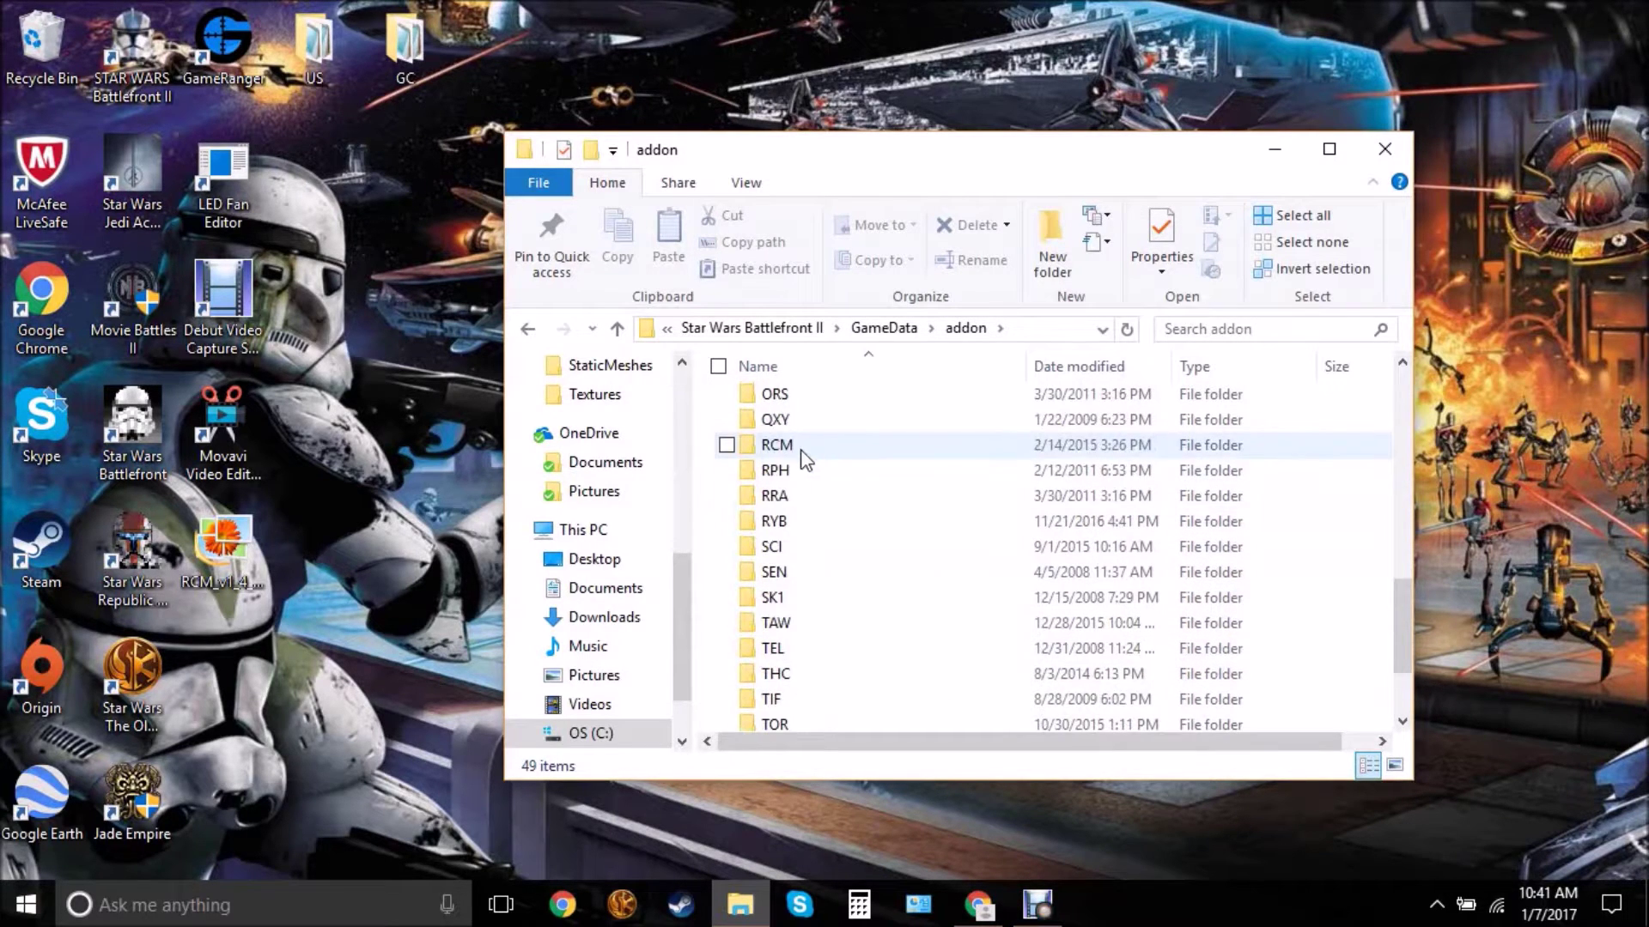
pyautogui.click(784, 448)
pyautogui.doubleClick(785, 447)
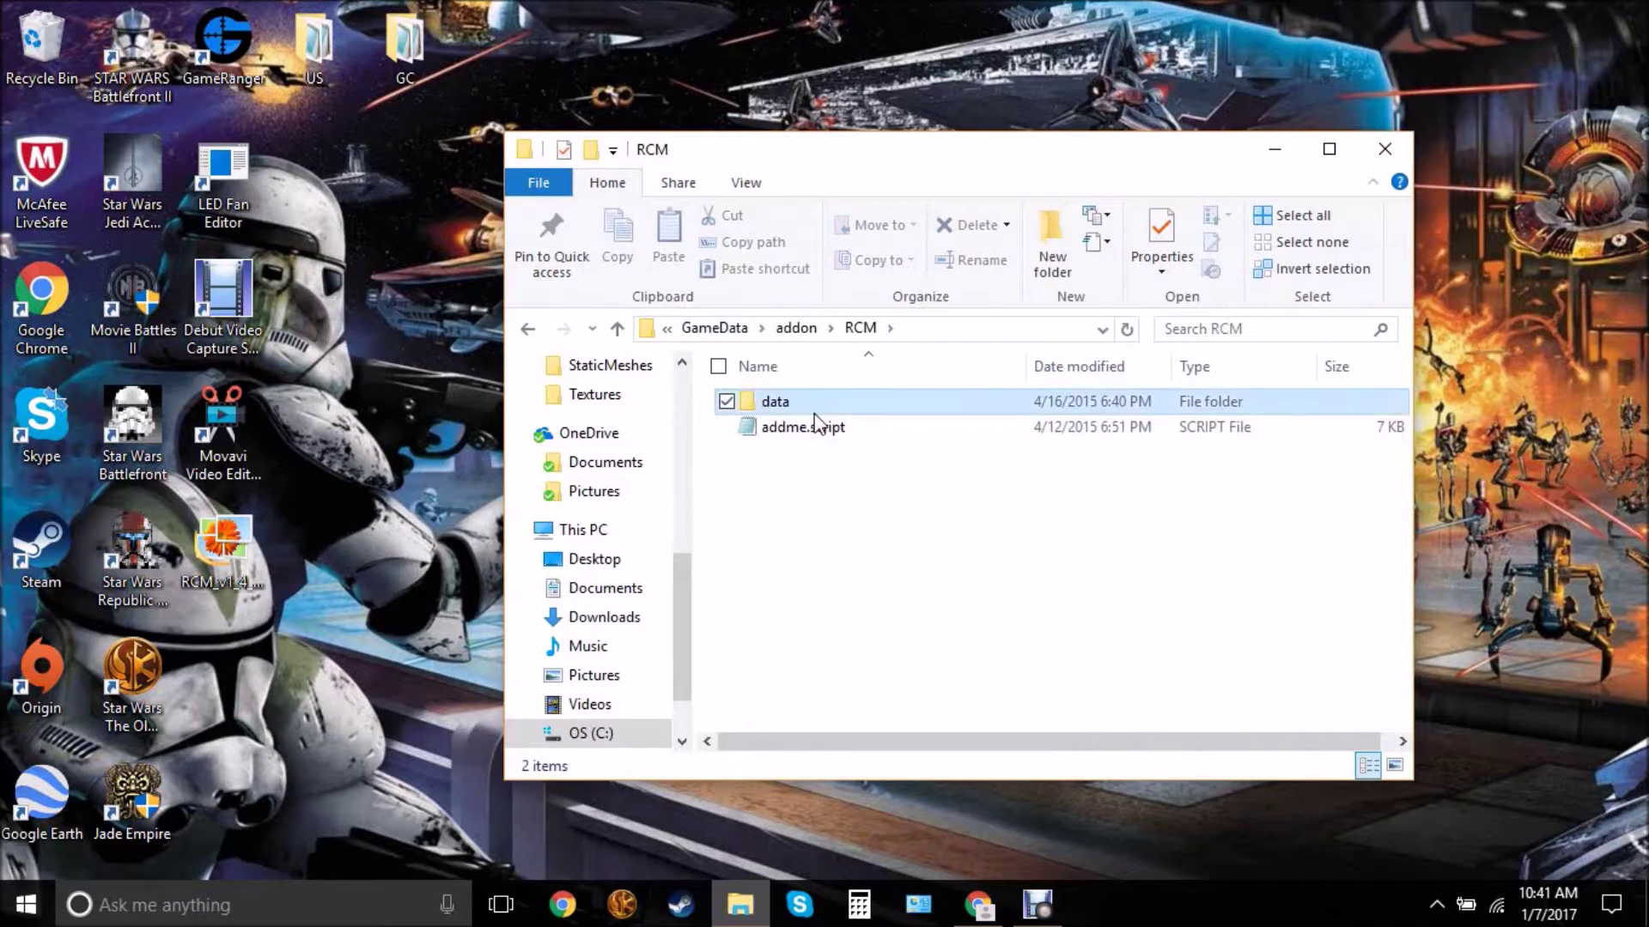
pyautogui.doubleClick(814, 404)
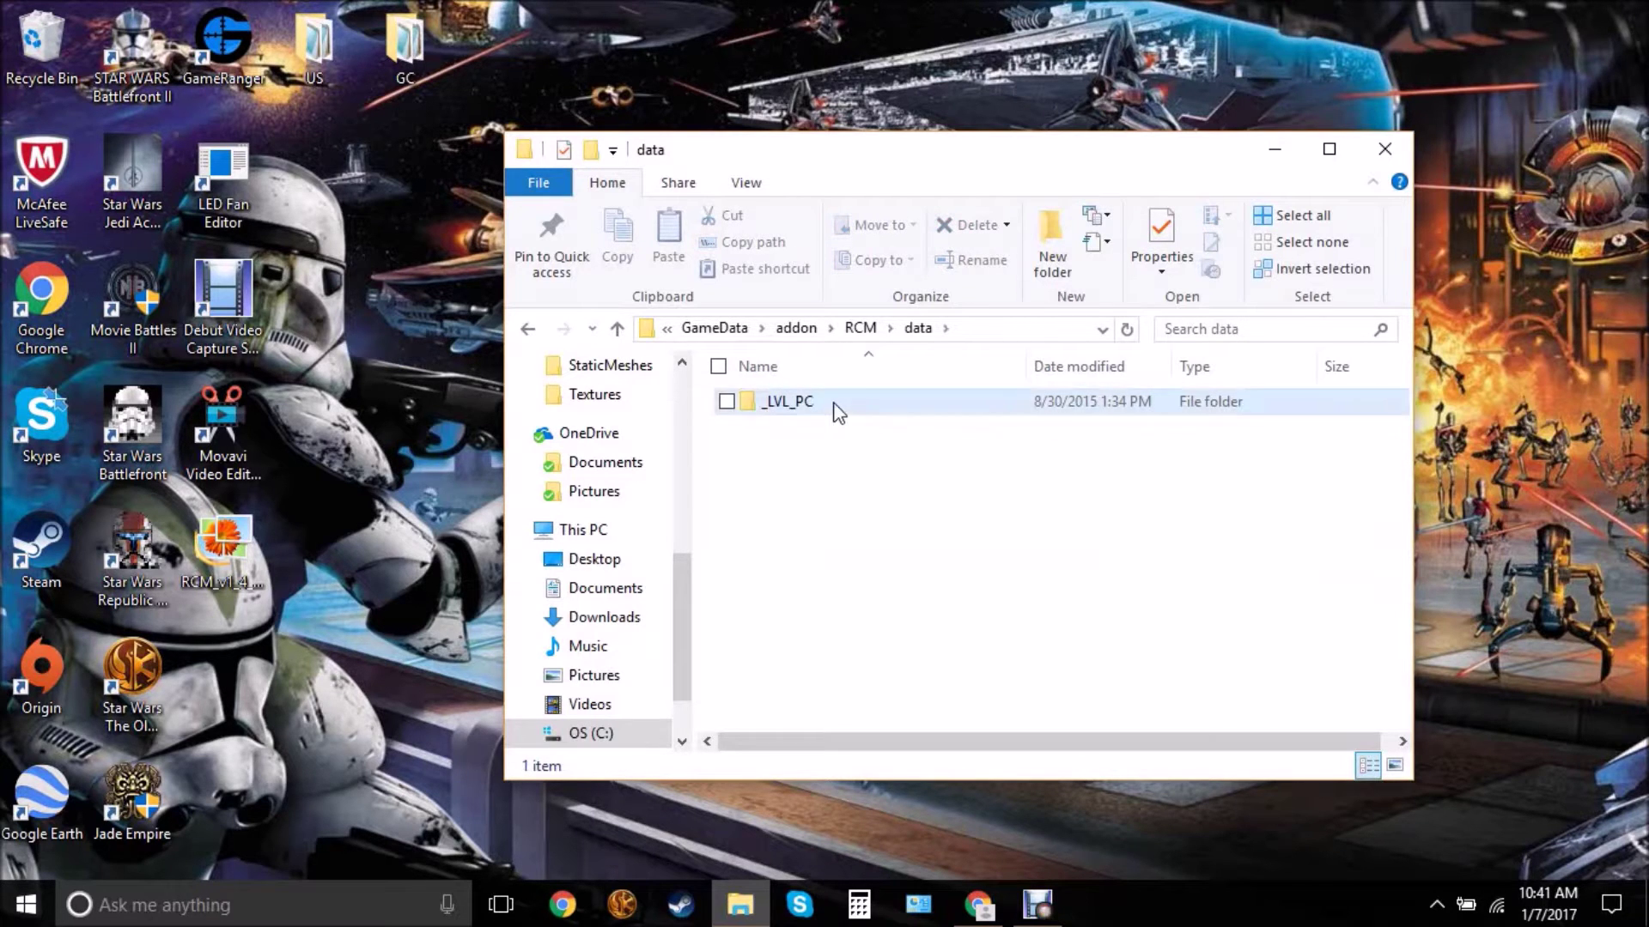
pyautogui.doubleClick(837, 406)
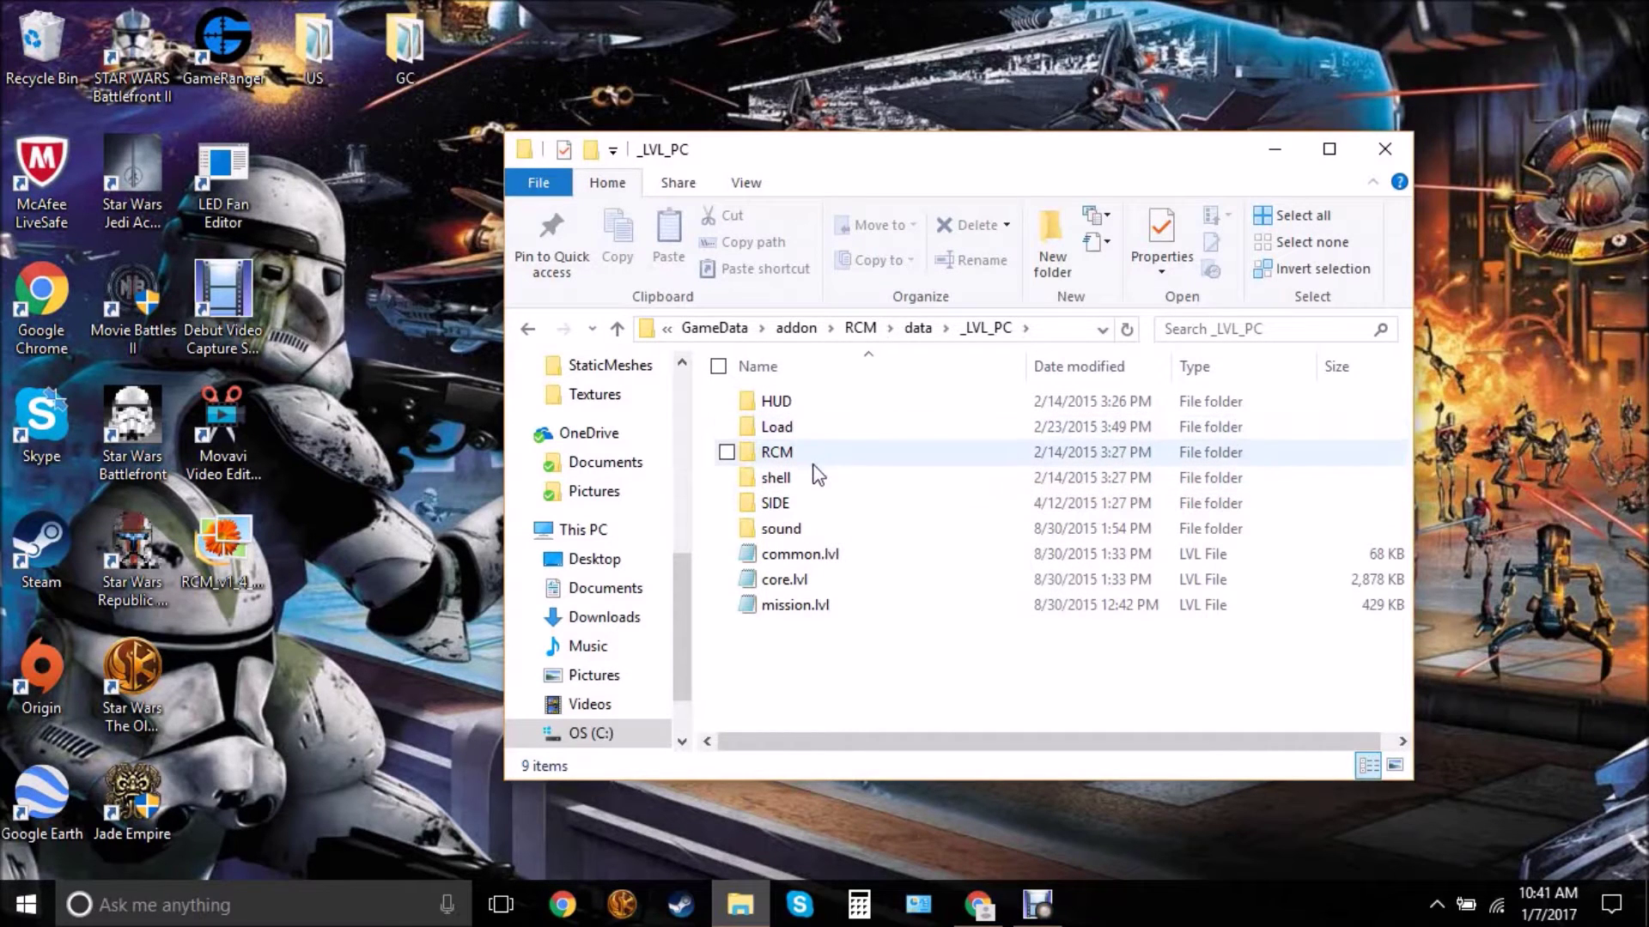
pyautogui.doubleClick(809, 480)
# Delete rc_interface_shell.lvl, then go back to the RCM folder.
pyautogui.rightClick(839, 409)
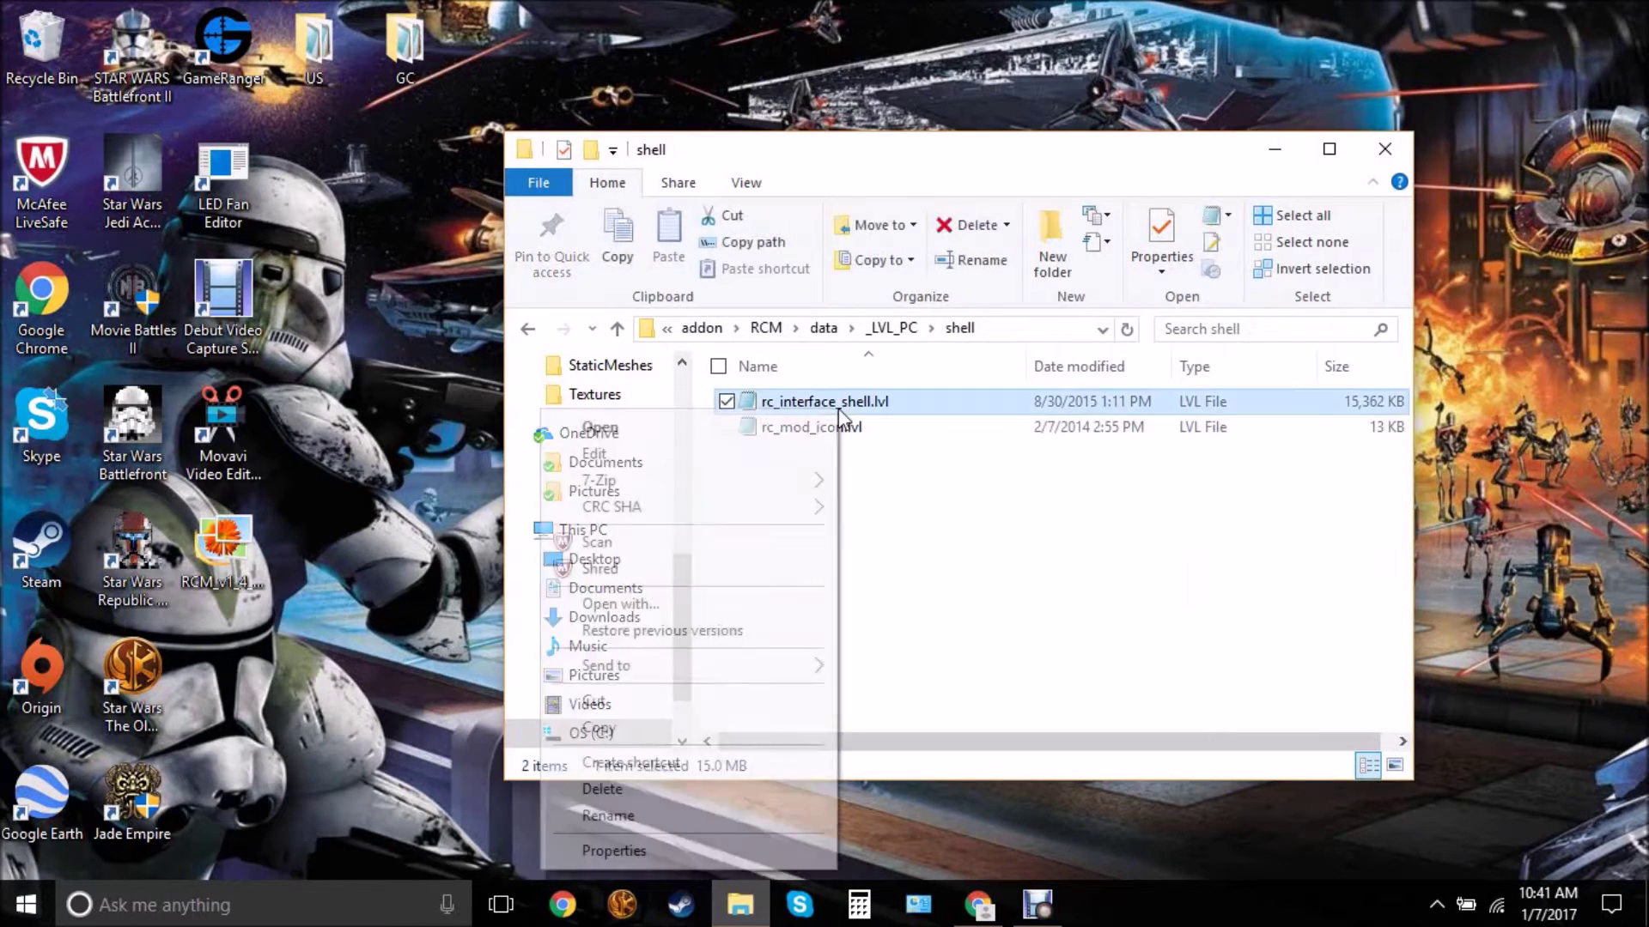
pyautogui.click(619, 788)
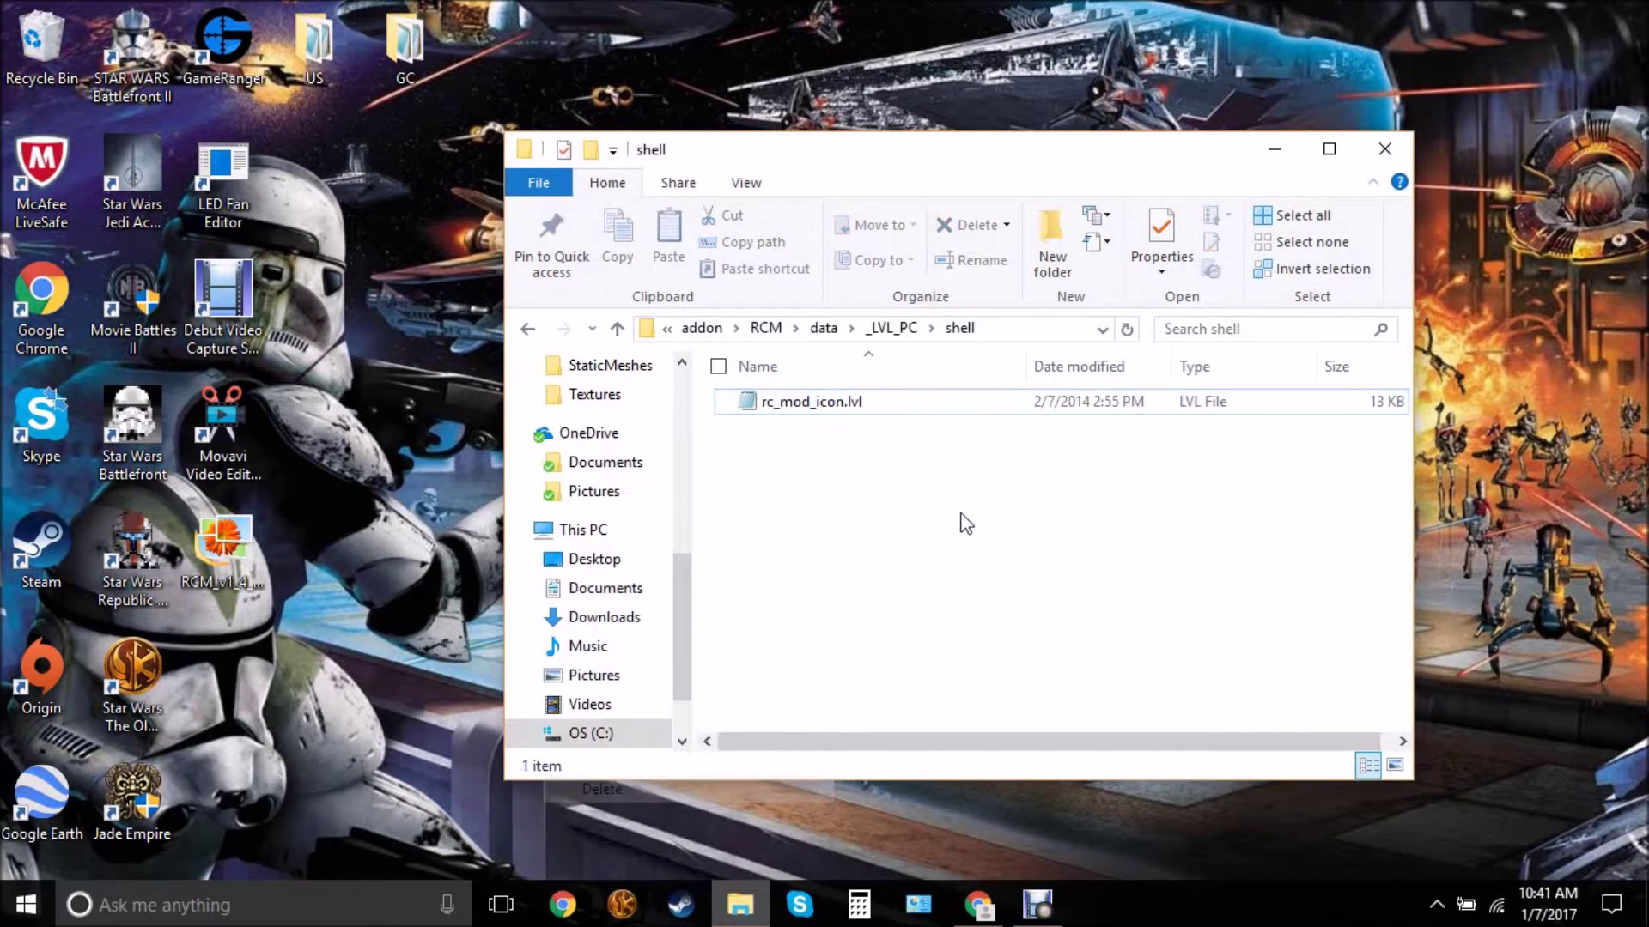
pyautogui.click(528, 330)
pyautogui.click(528, 330)
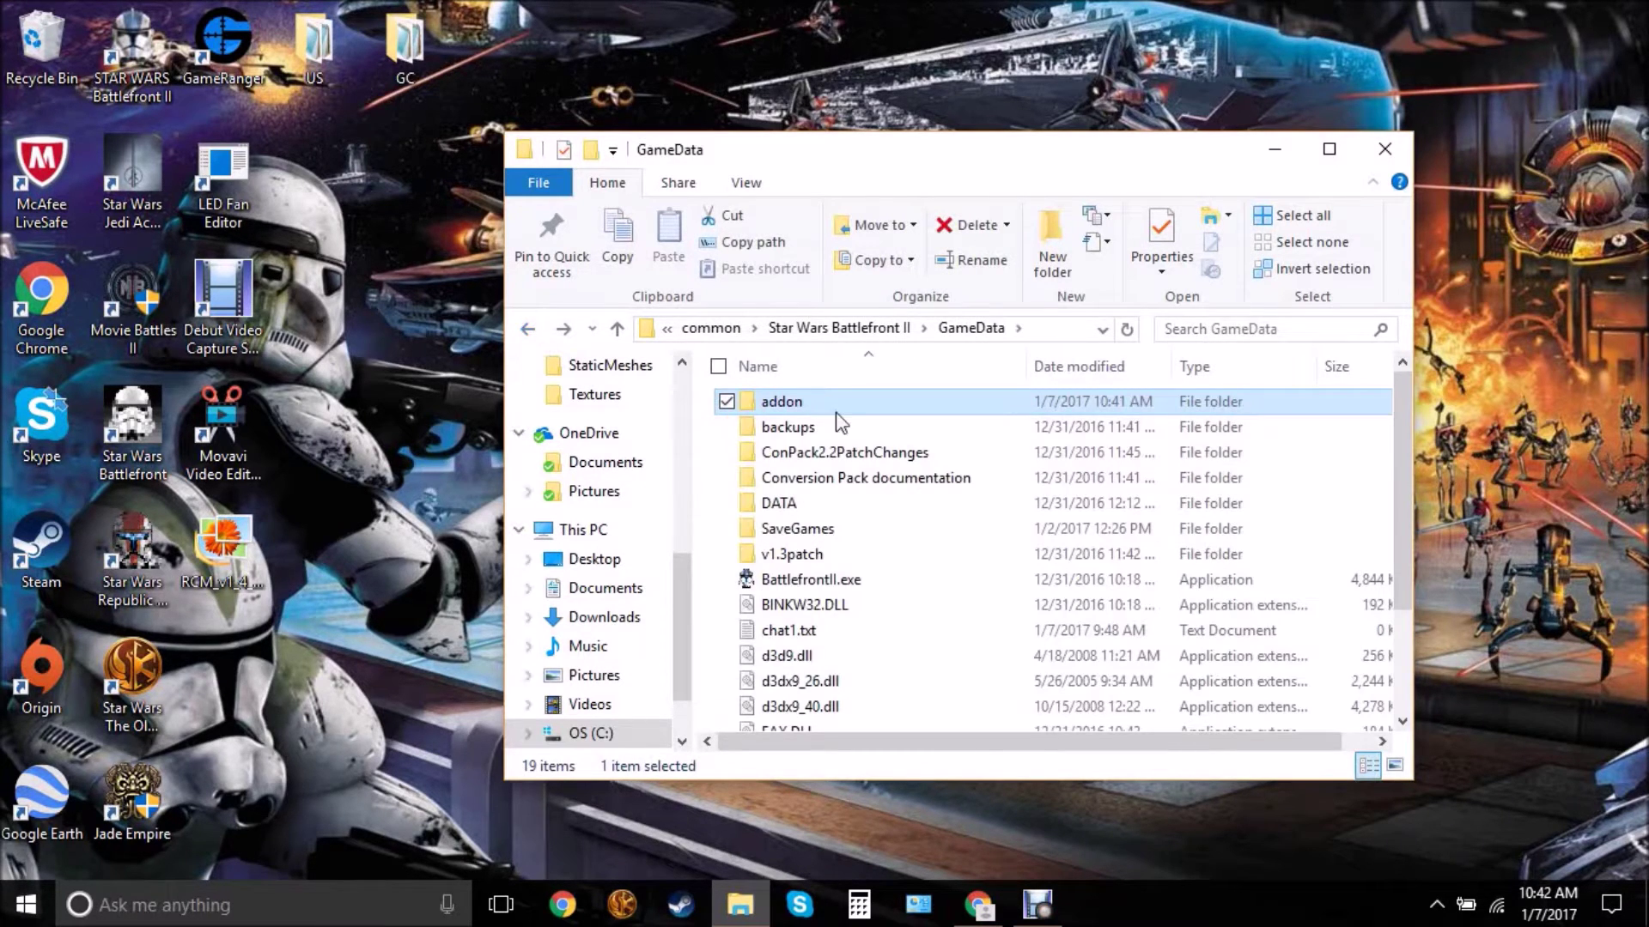
# Rename the desktop GC folder to RepublicCommandoGalacticConquest and put it into GameData\DATA\_LVL_PC.
pyautogui.doubleClick(792, 505)
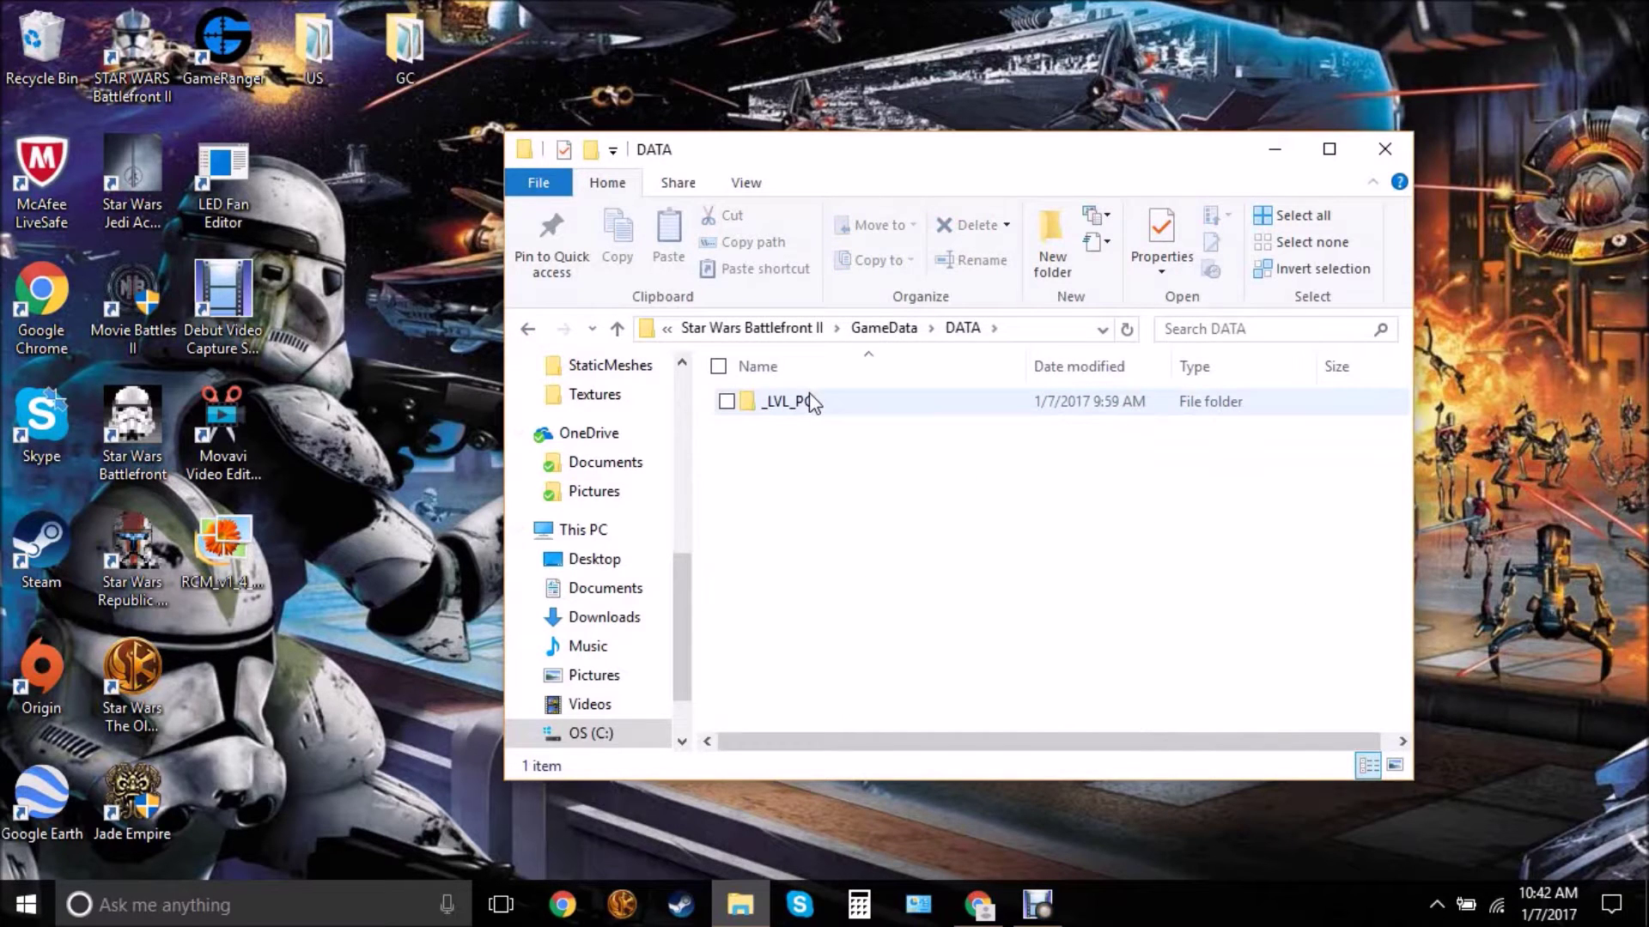
pyautogui.doubleClick(788, 401)
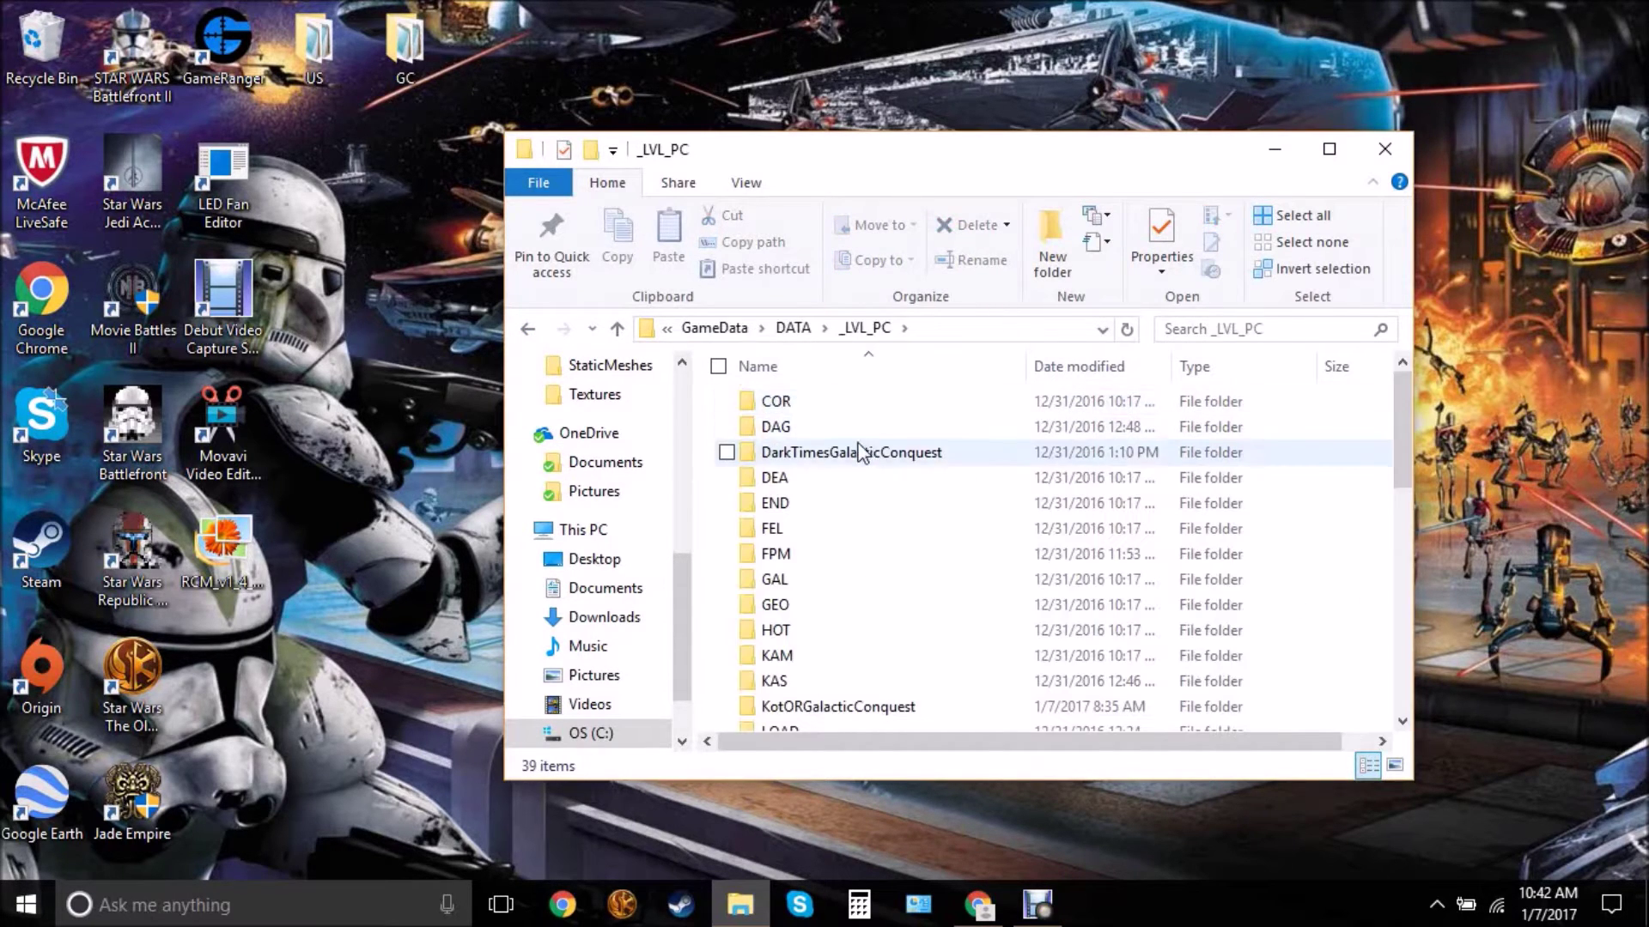
pyautogui.scroll(-2, 847, 465)
pyautogui.scroll(2, 839, 472)
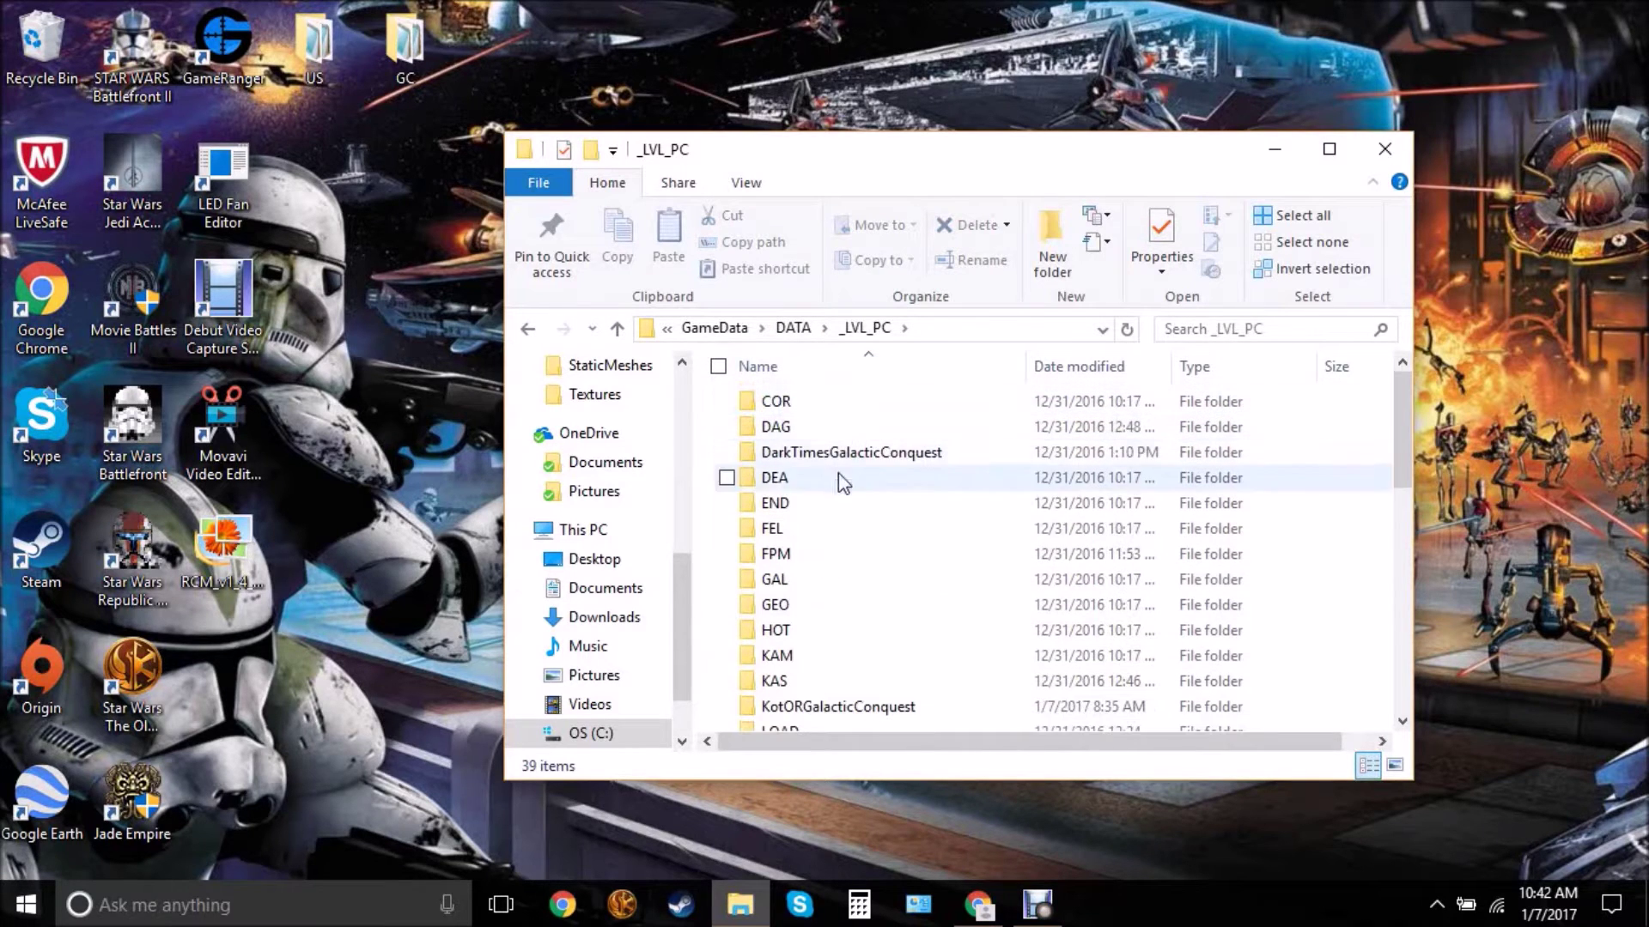
pyautogui.scroll(-3, 894, 466)
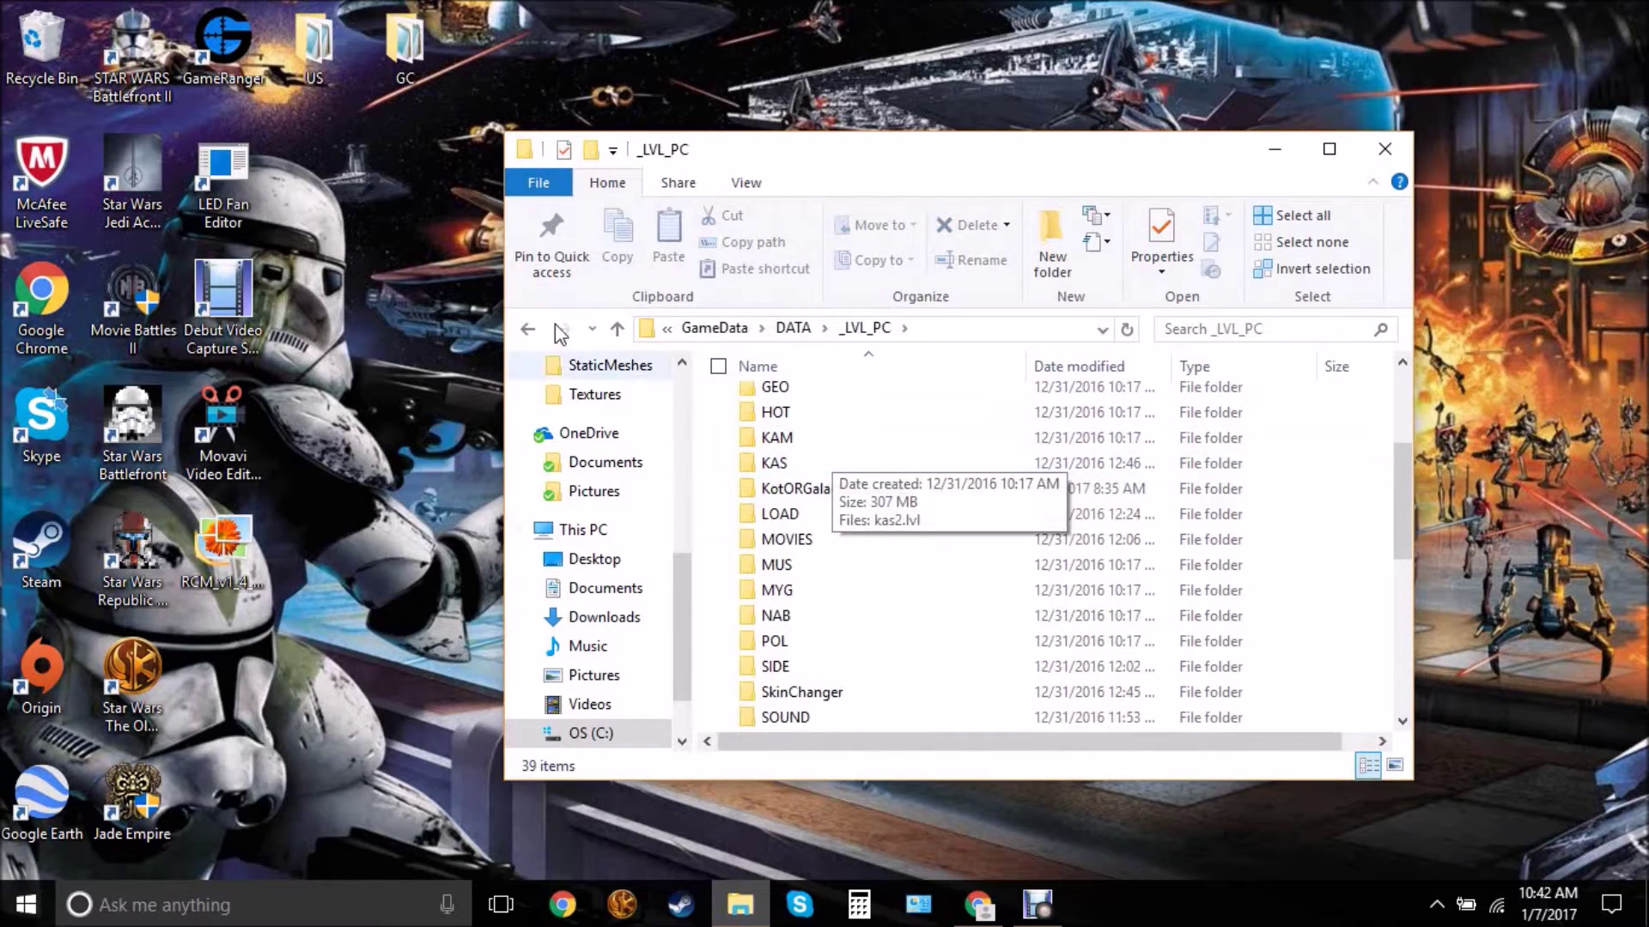
pyautogui.click(408, 44)
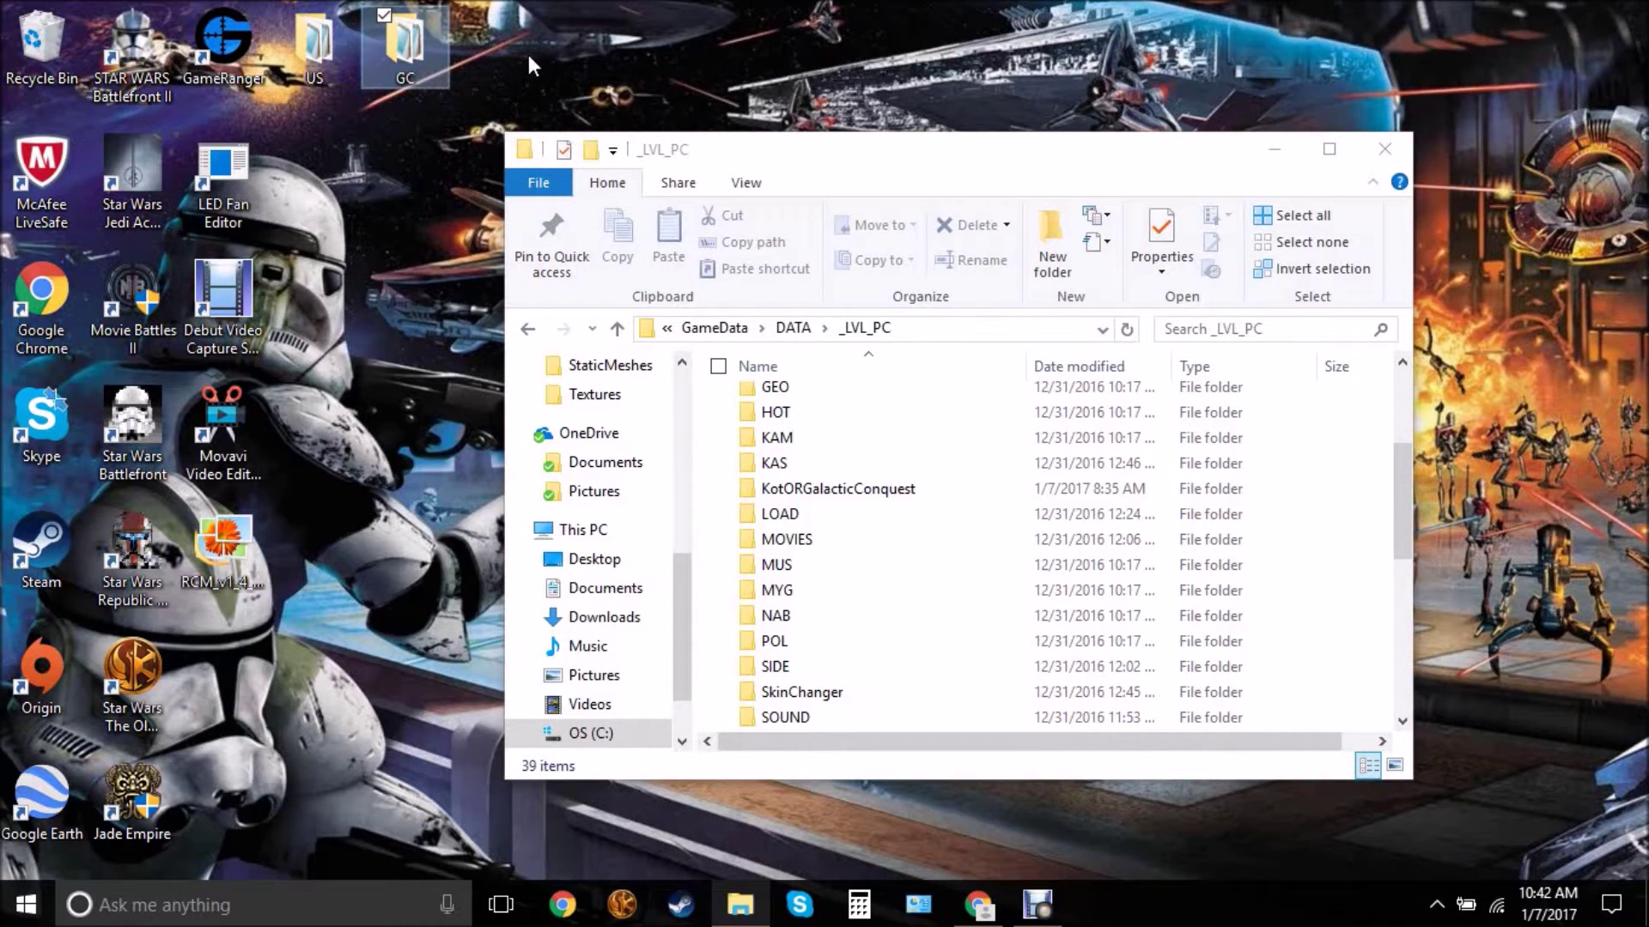
pyautogui.rightClick(407, 59)
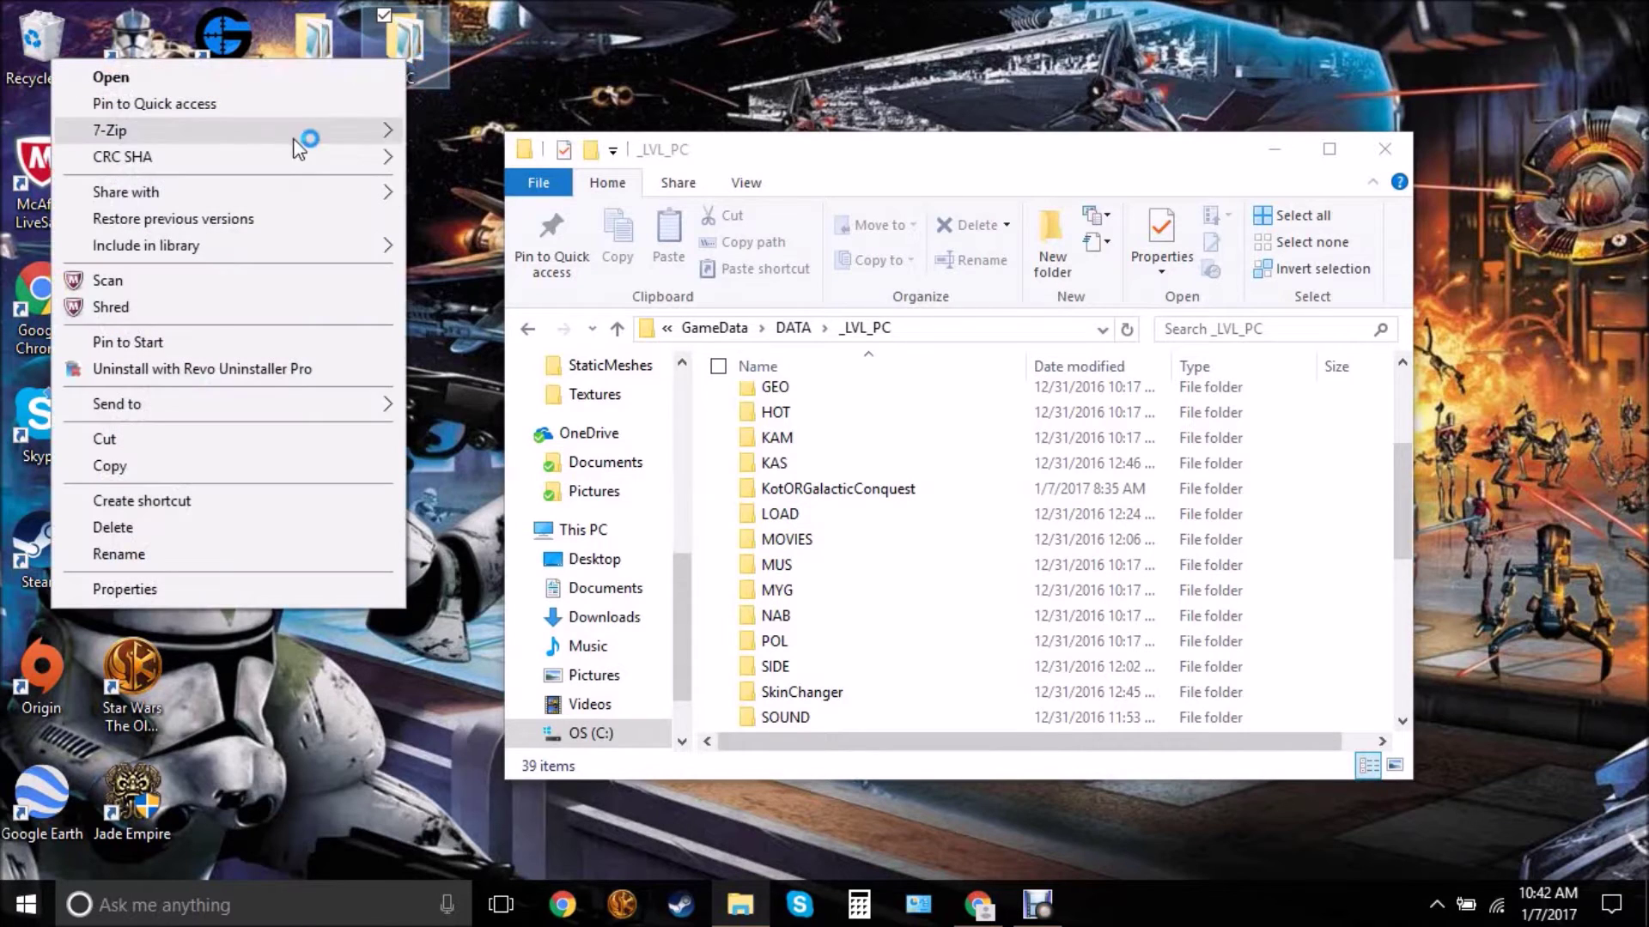
pyautogui.click(172, 556)
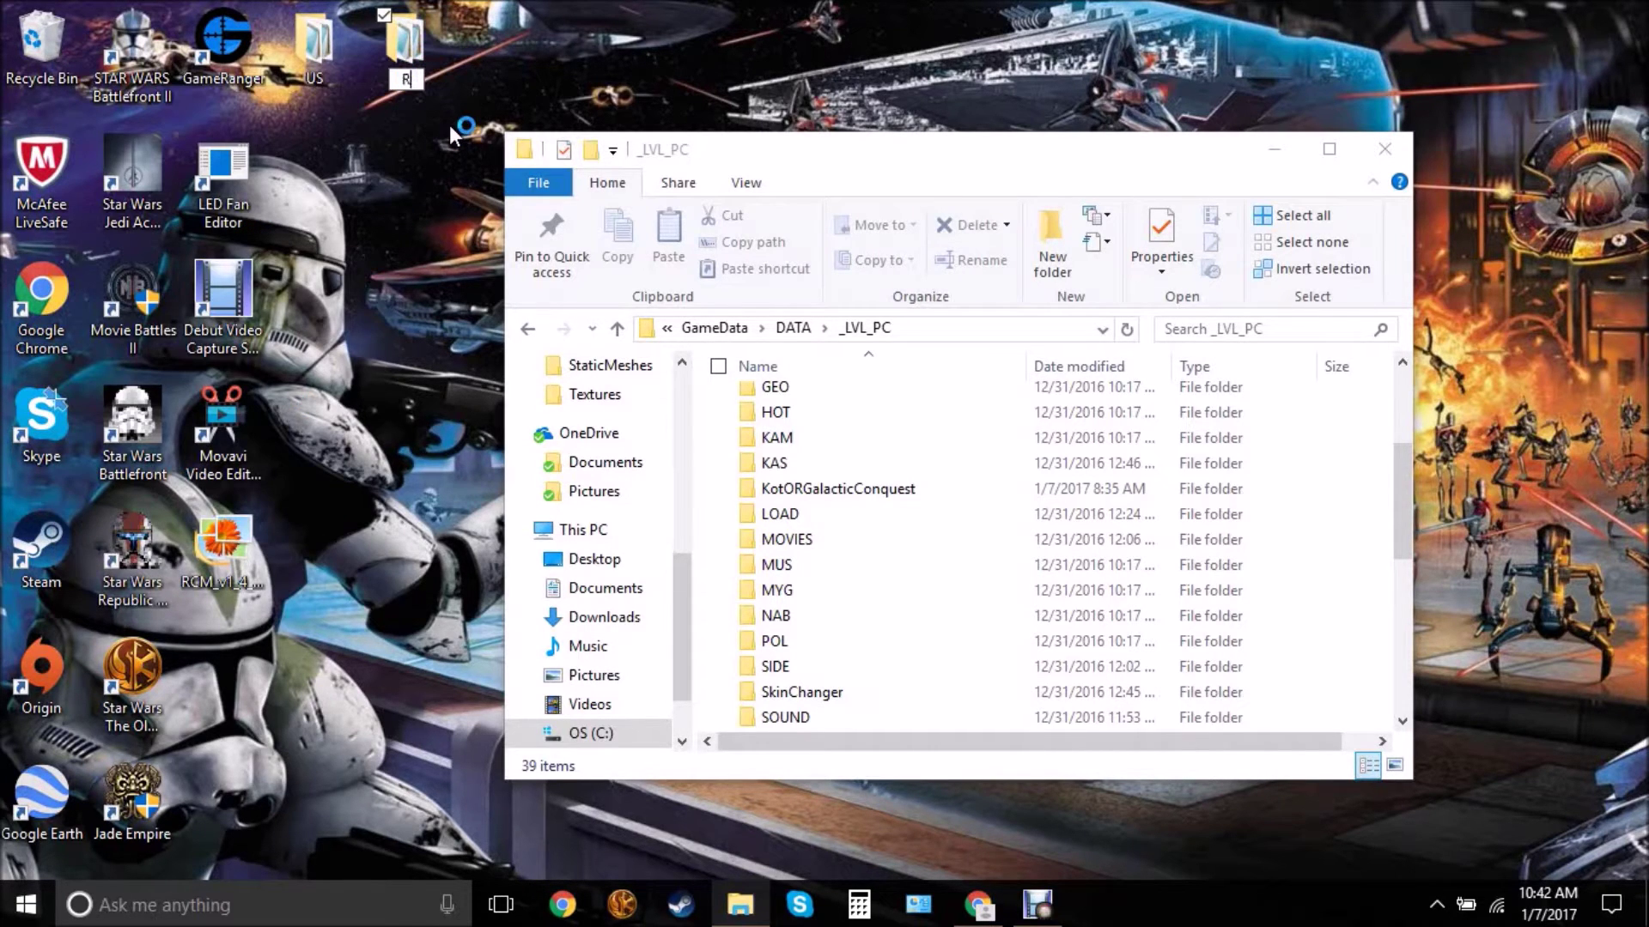
pyautogui.write('Republ')
pyautogui.write('icCp')
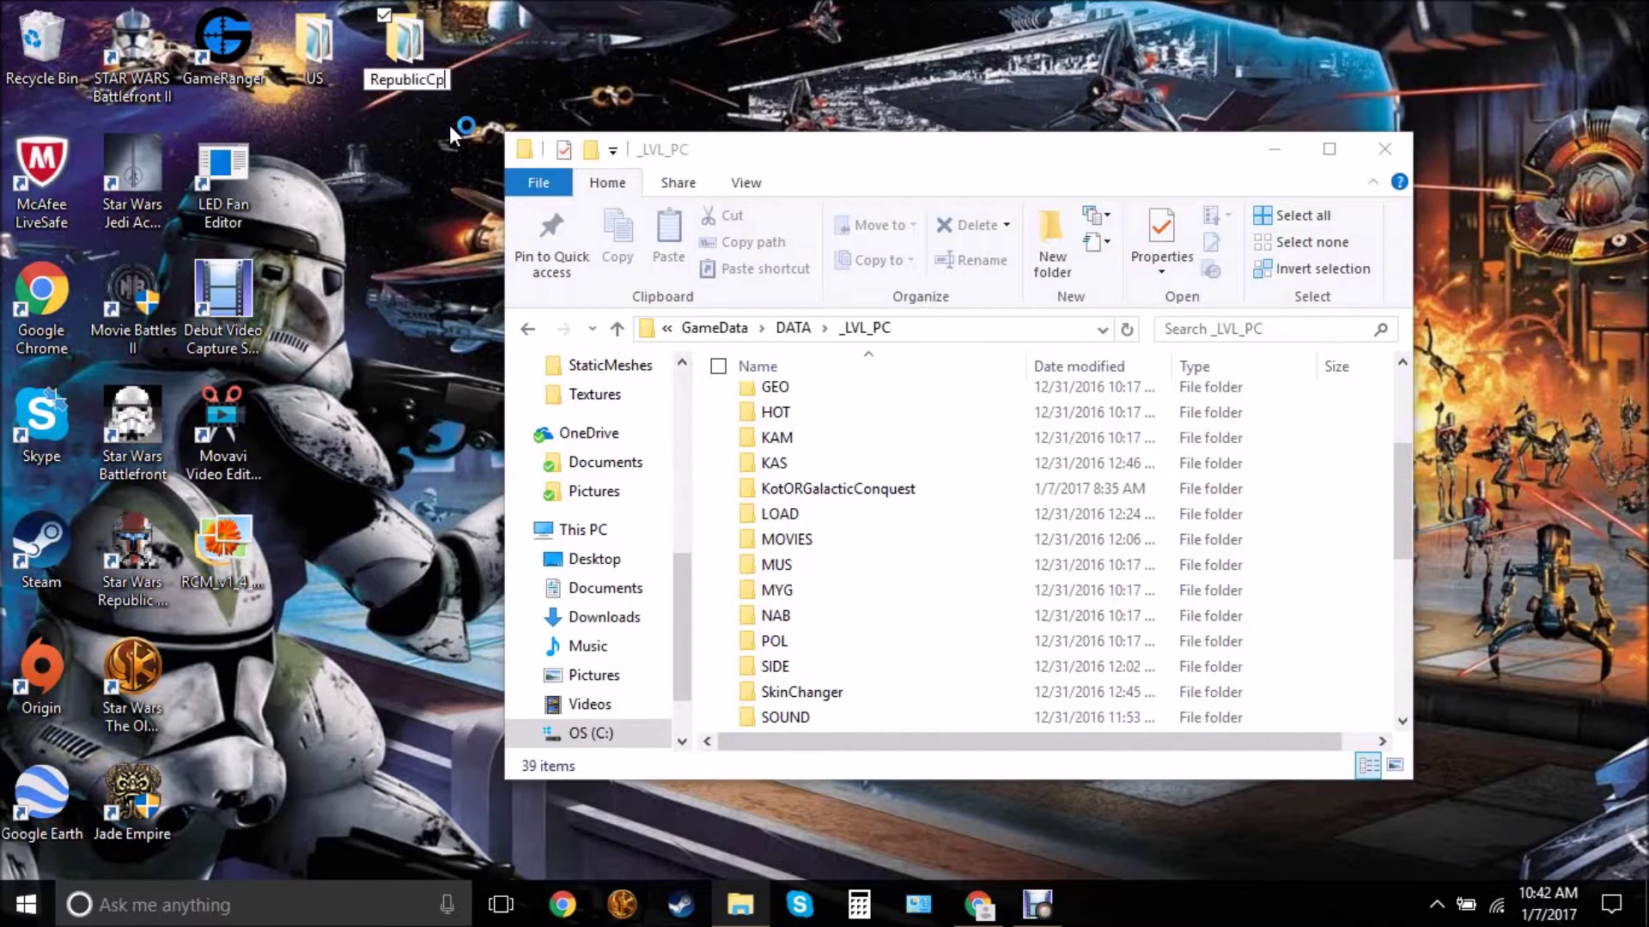
pyautogui.press('BackSpace')
pyautogui.write('omman')
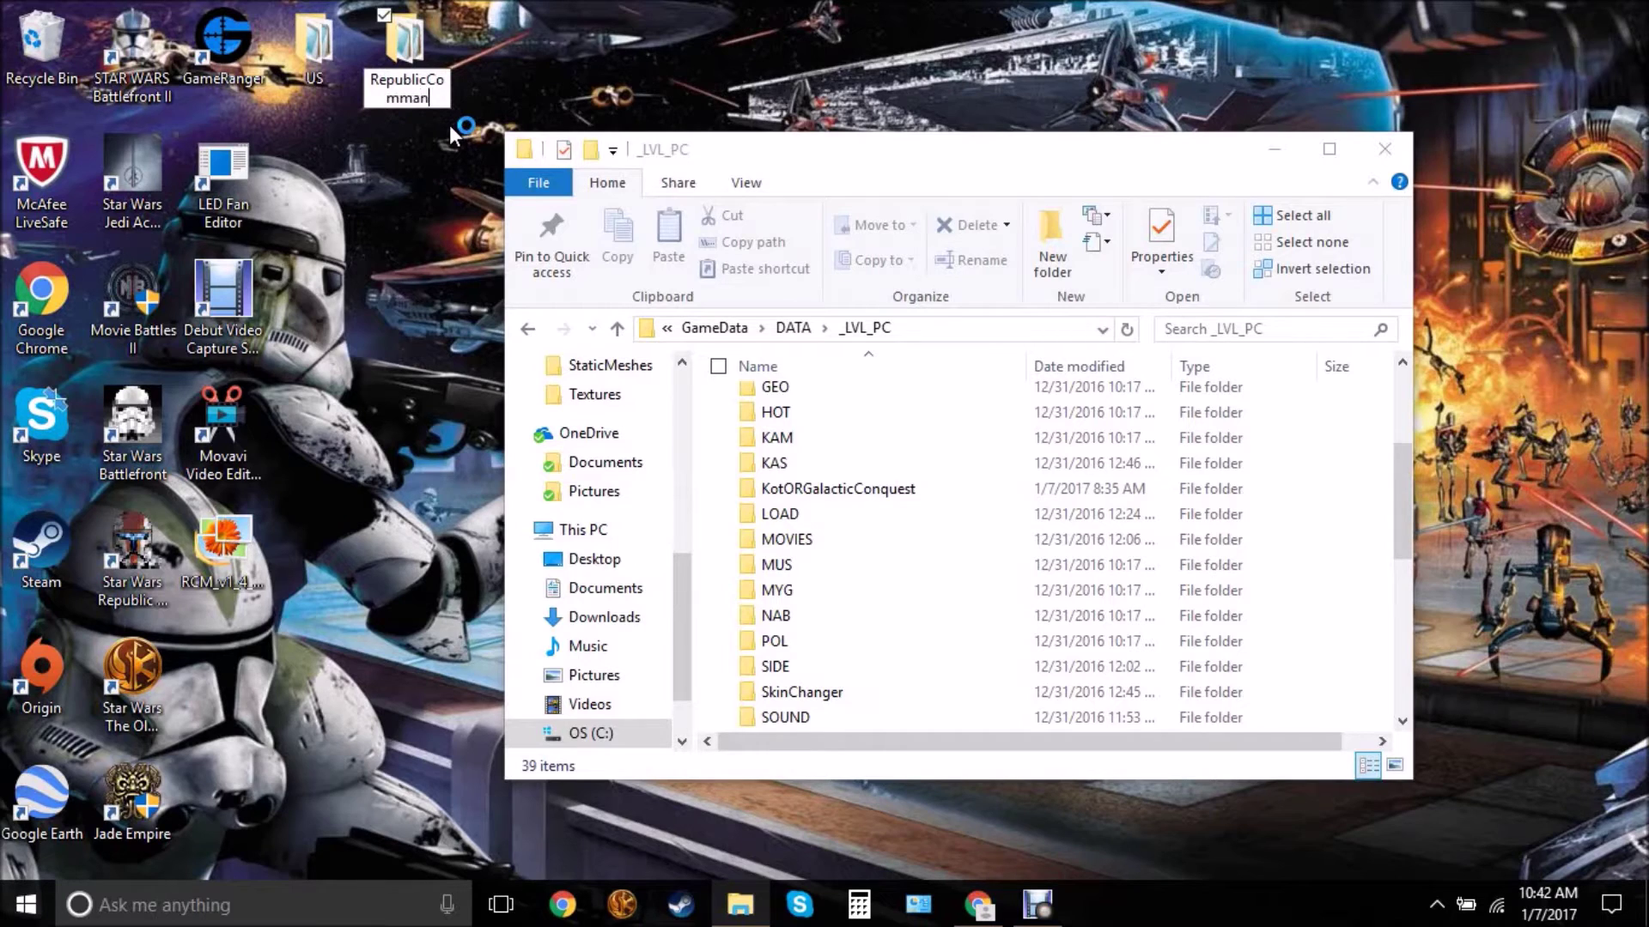
pyautogui.write('doGalac')
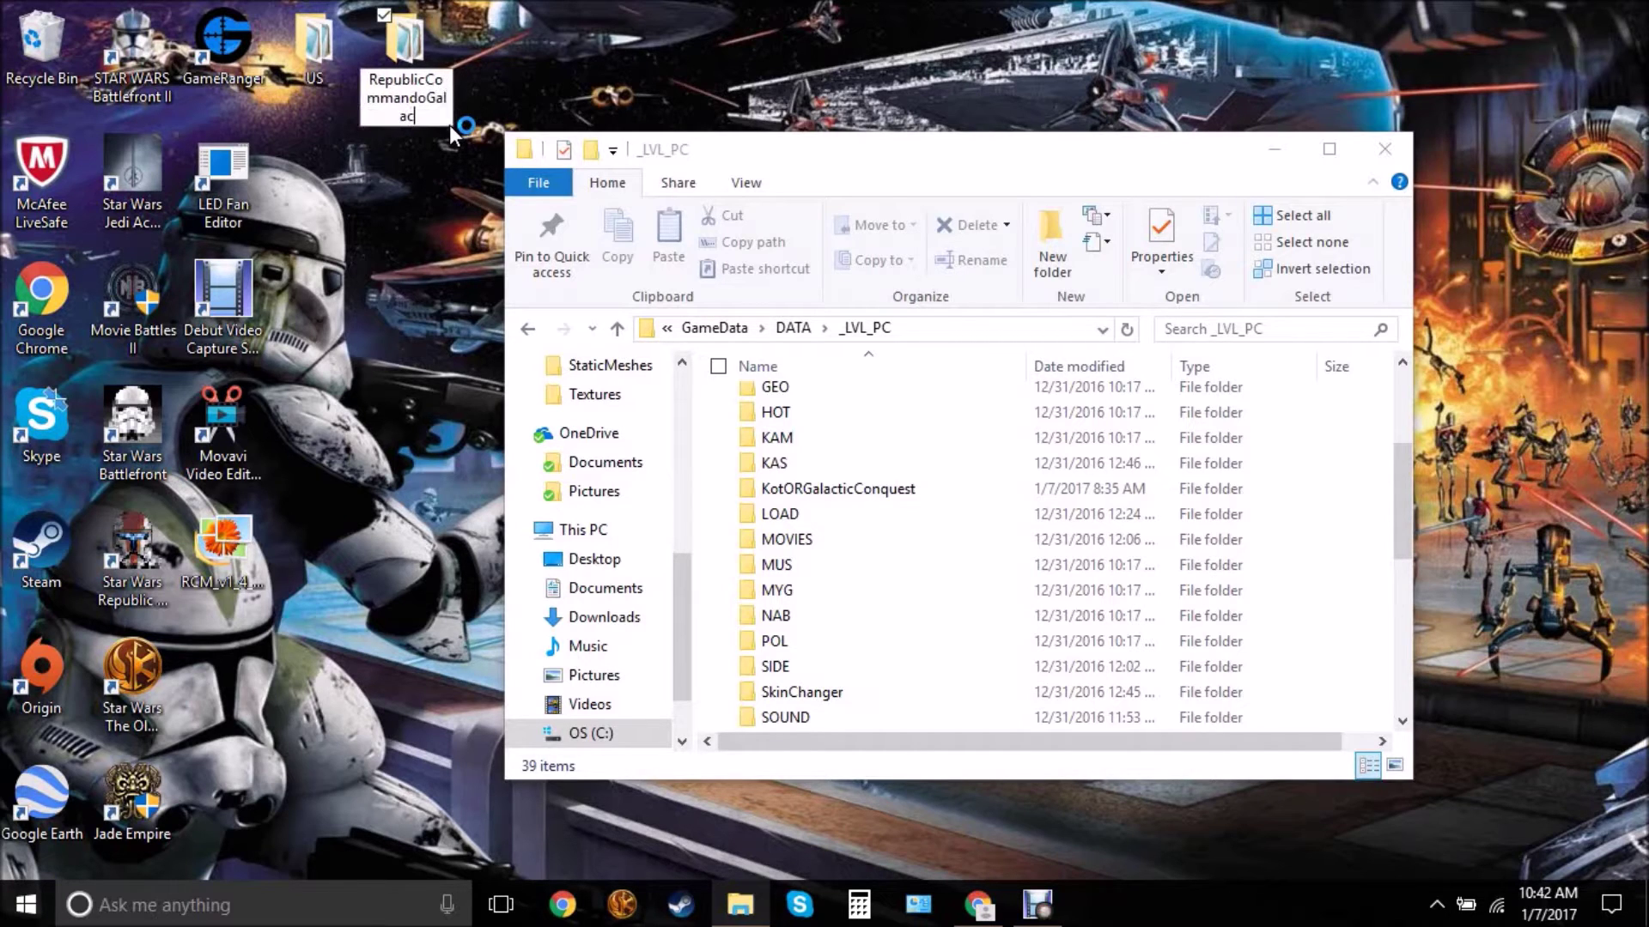
pyautogui.write('ticCon')
pyautogui.write('quest')
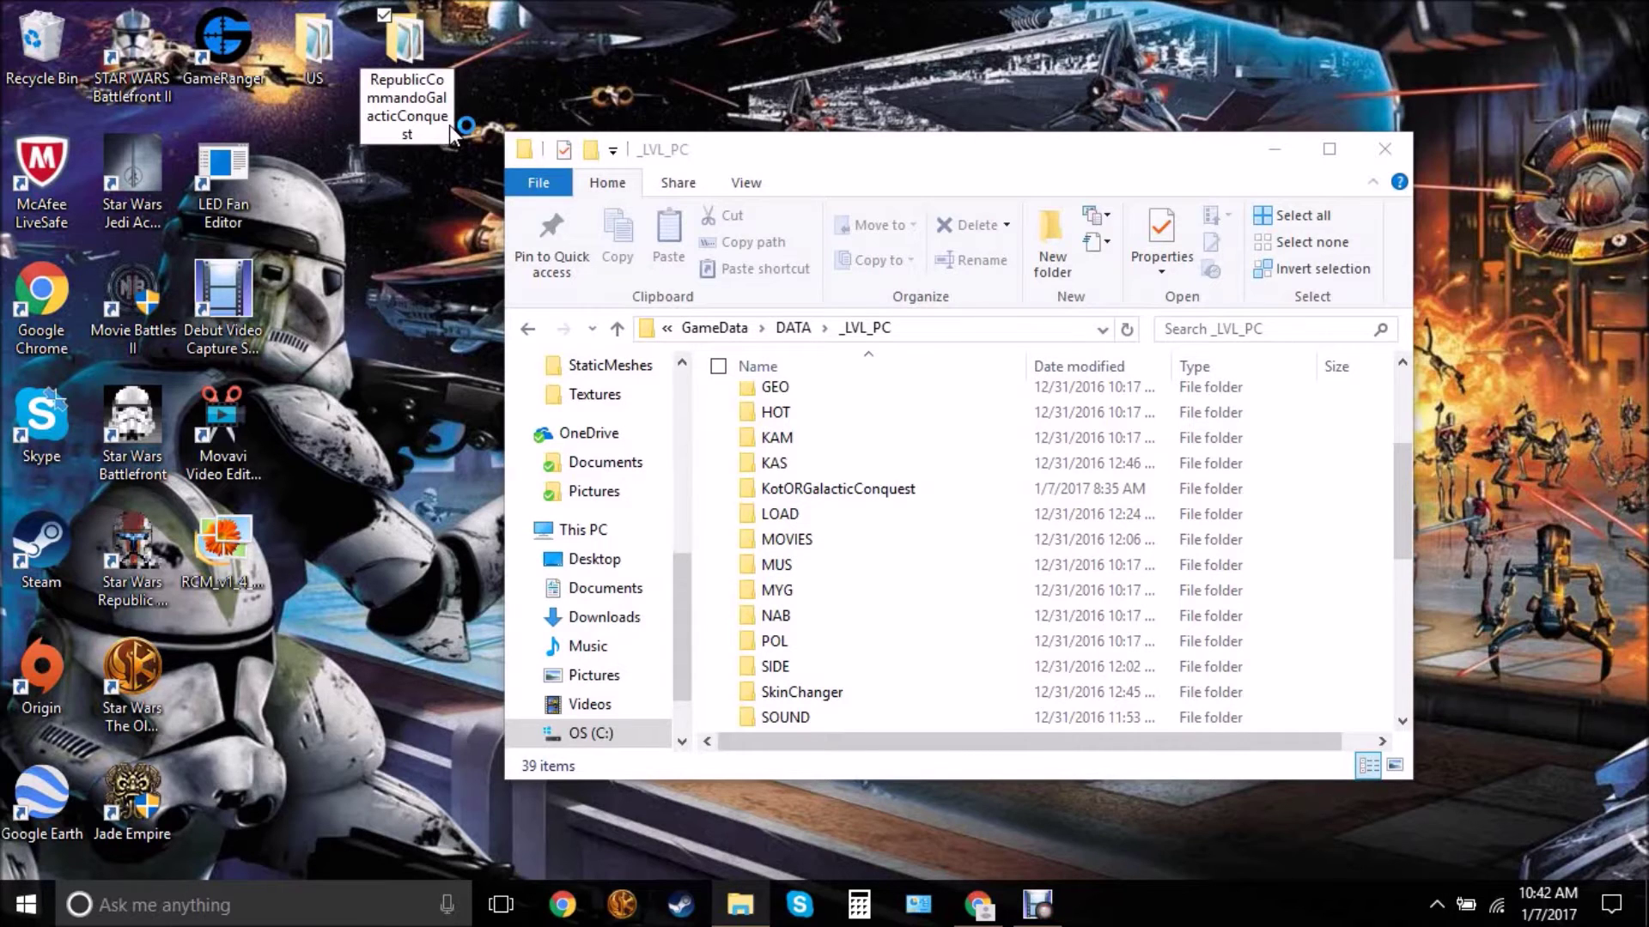
pyautogui.press('Return')
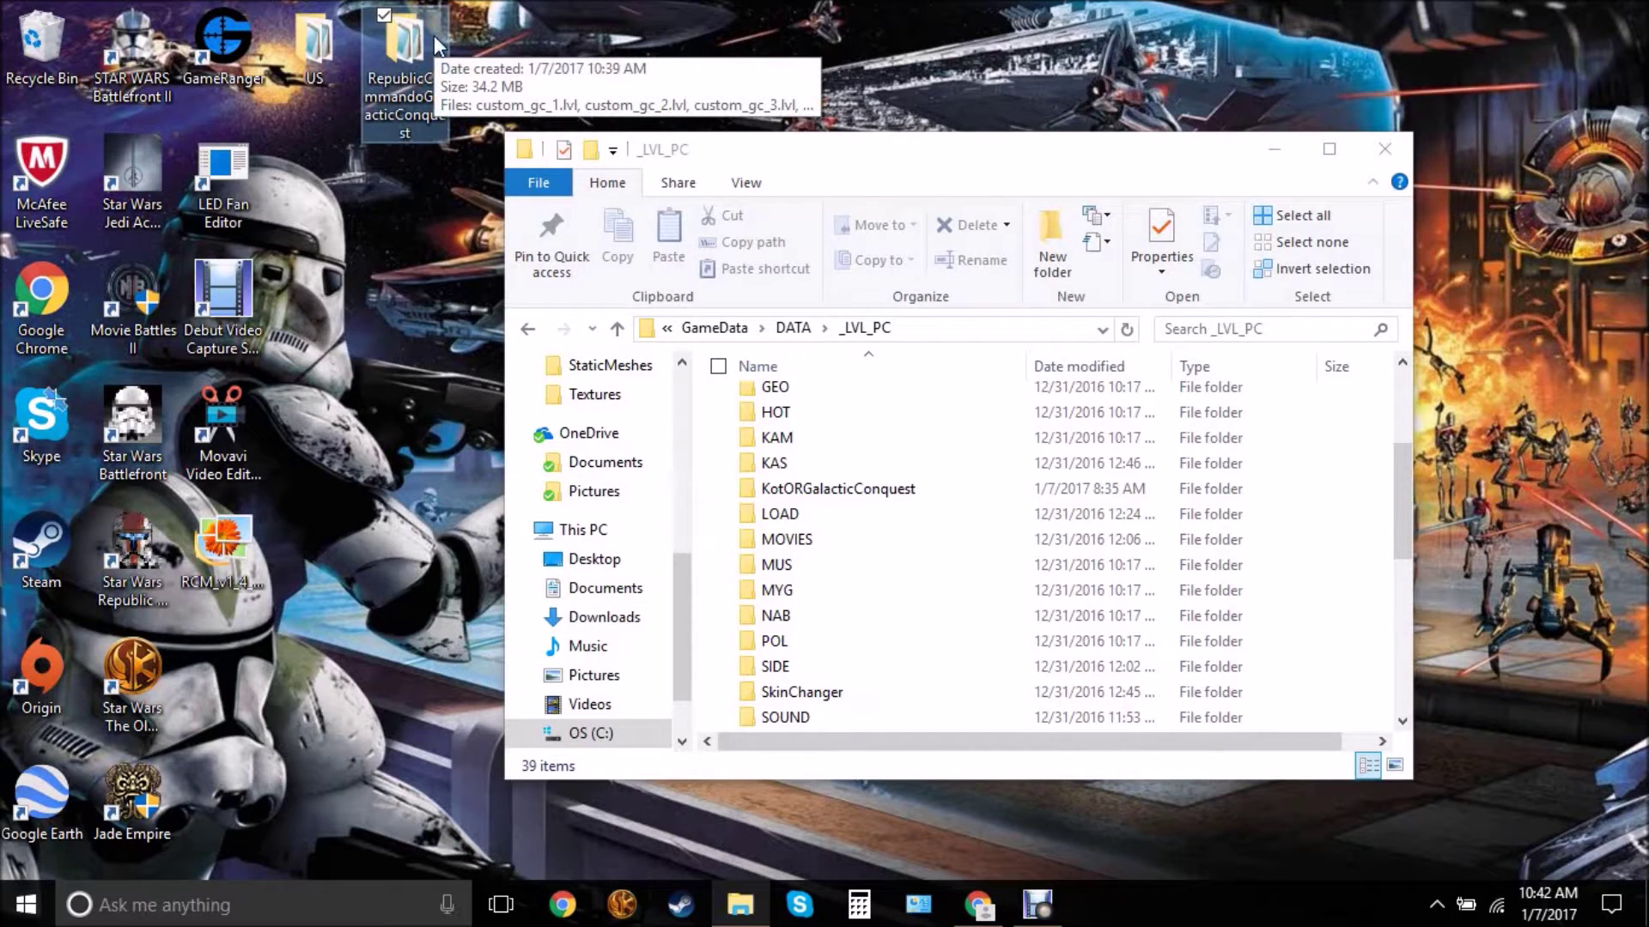
pyautogui.moveTo(435, 35); pyautogui.dragTo(1013, 315)
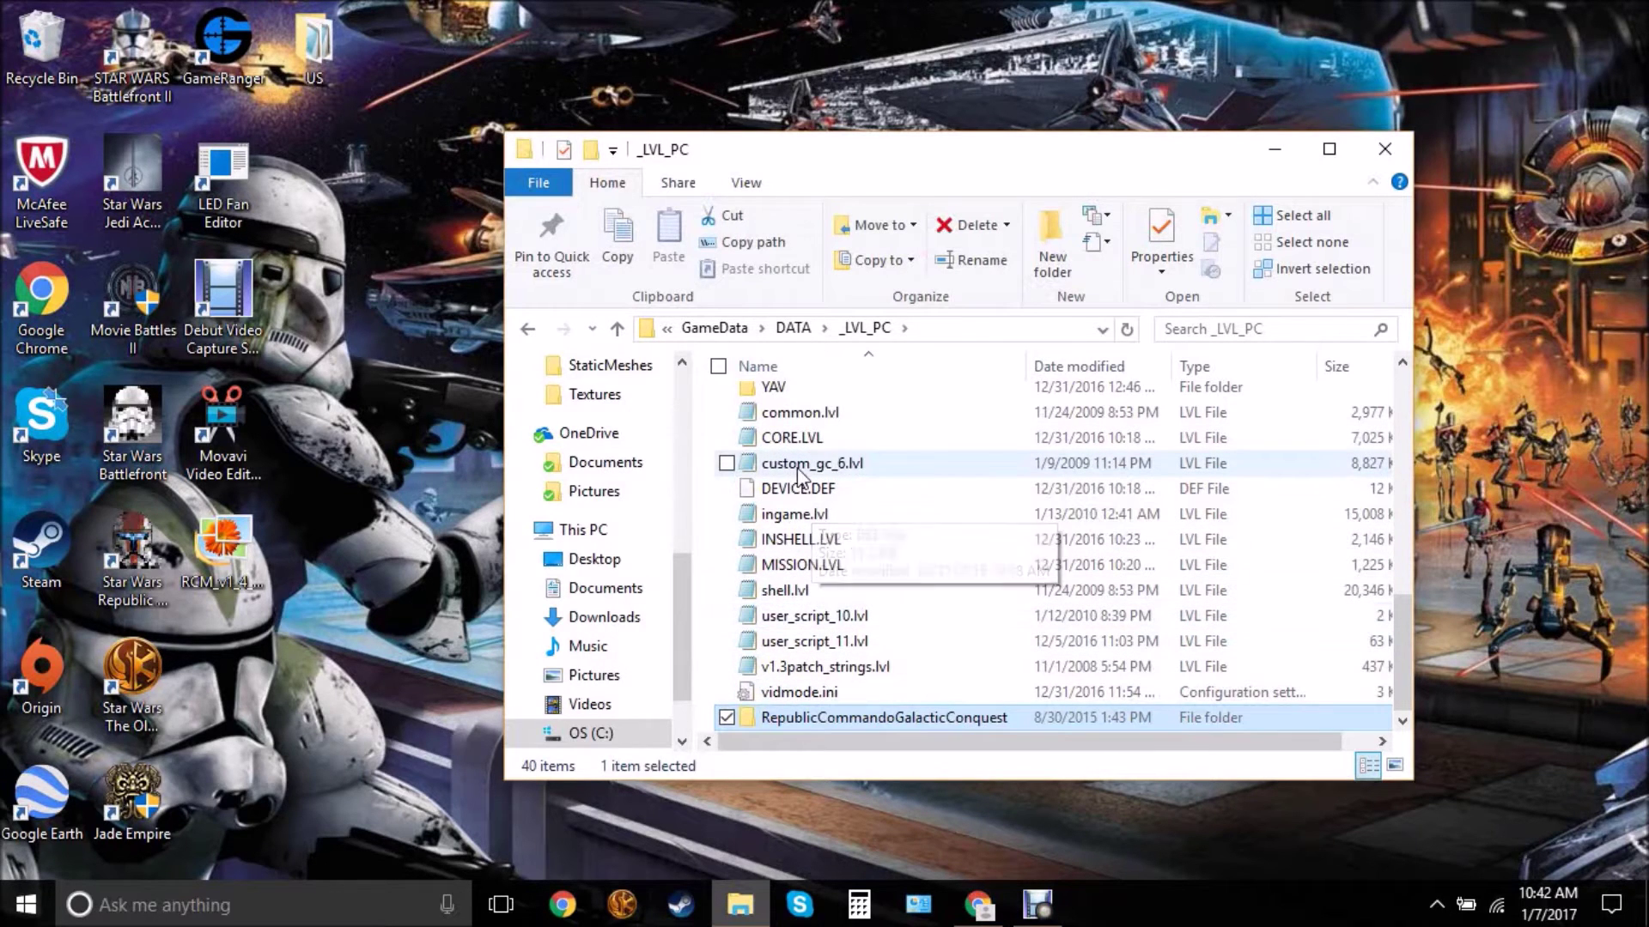
pyautogui.scroll(1, 773, 483)
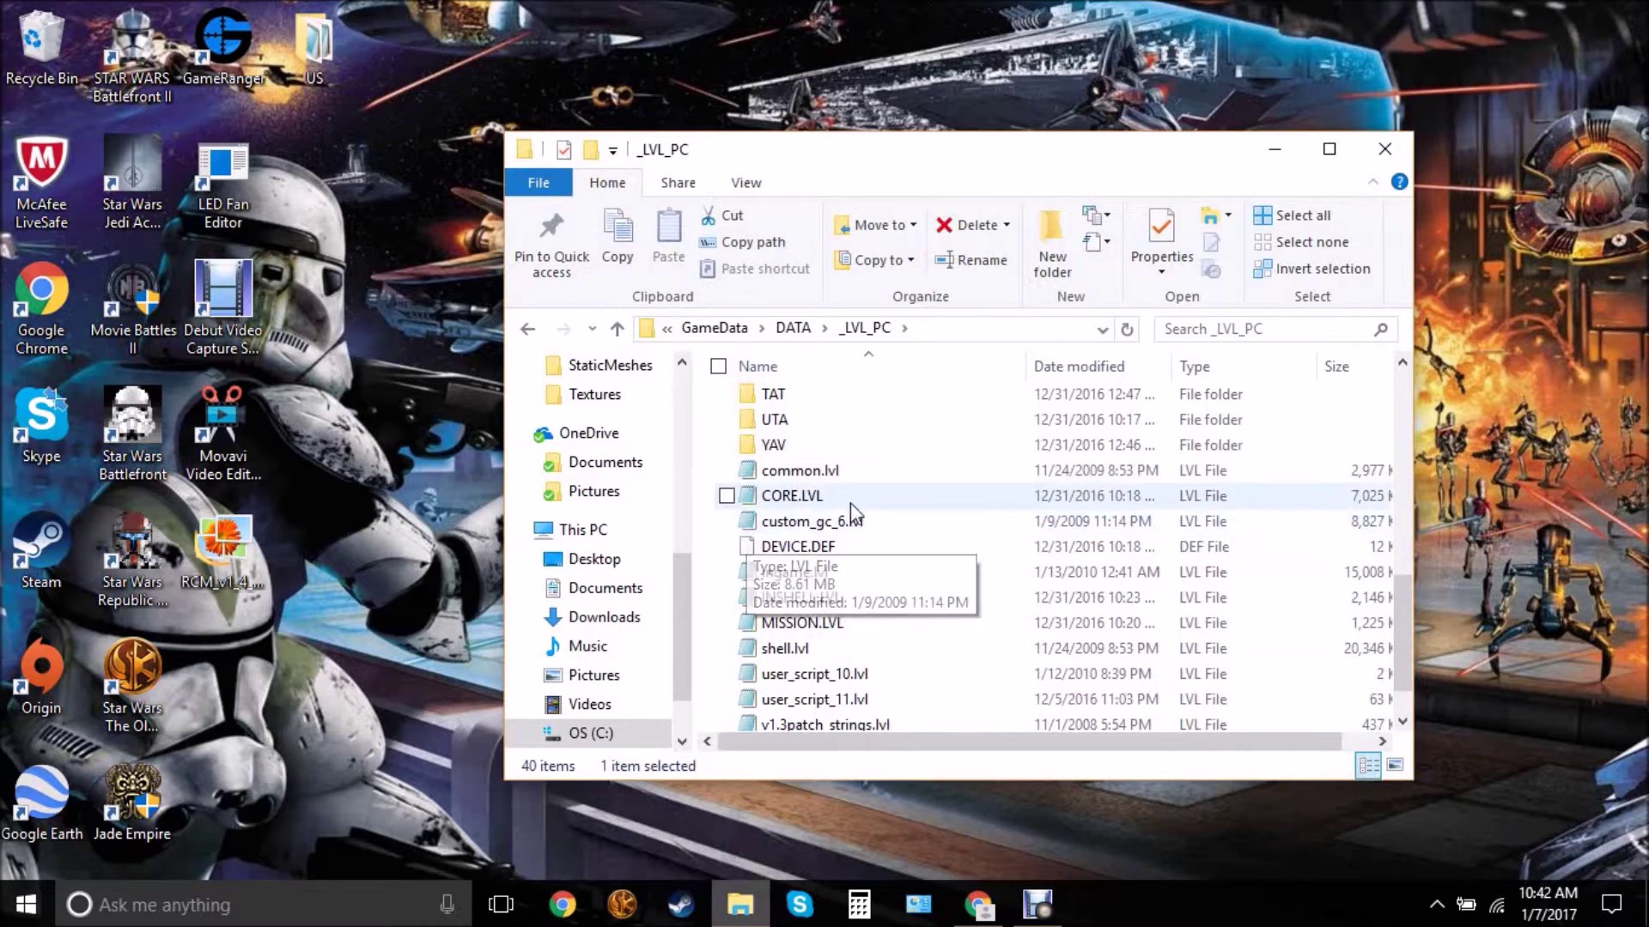
pyautogui.scroll(5, 843, 508)
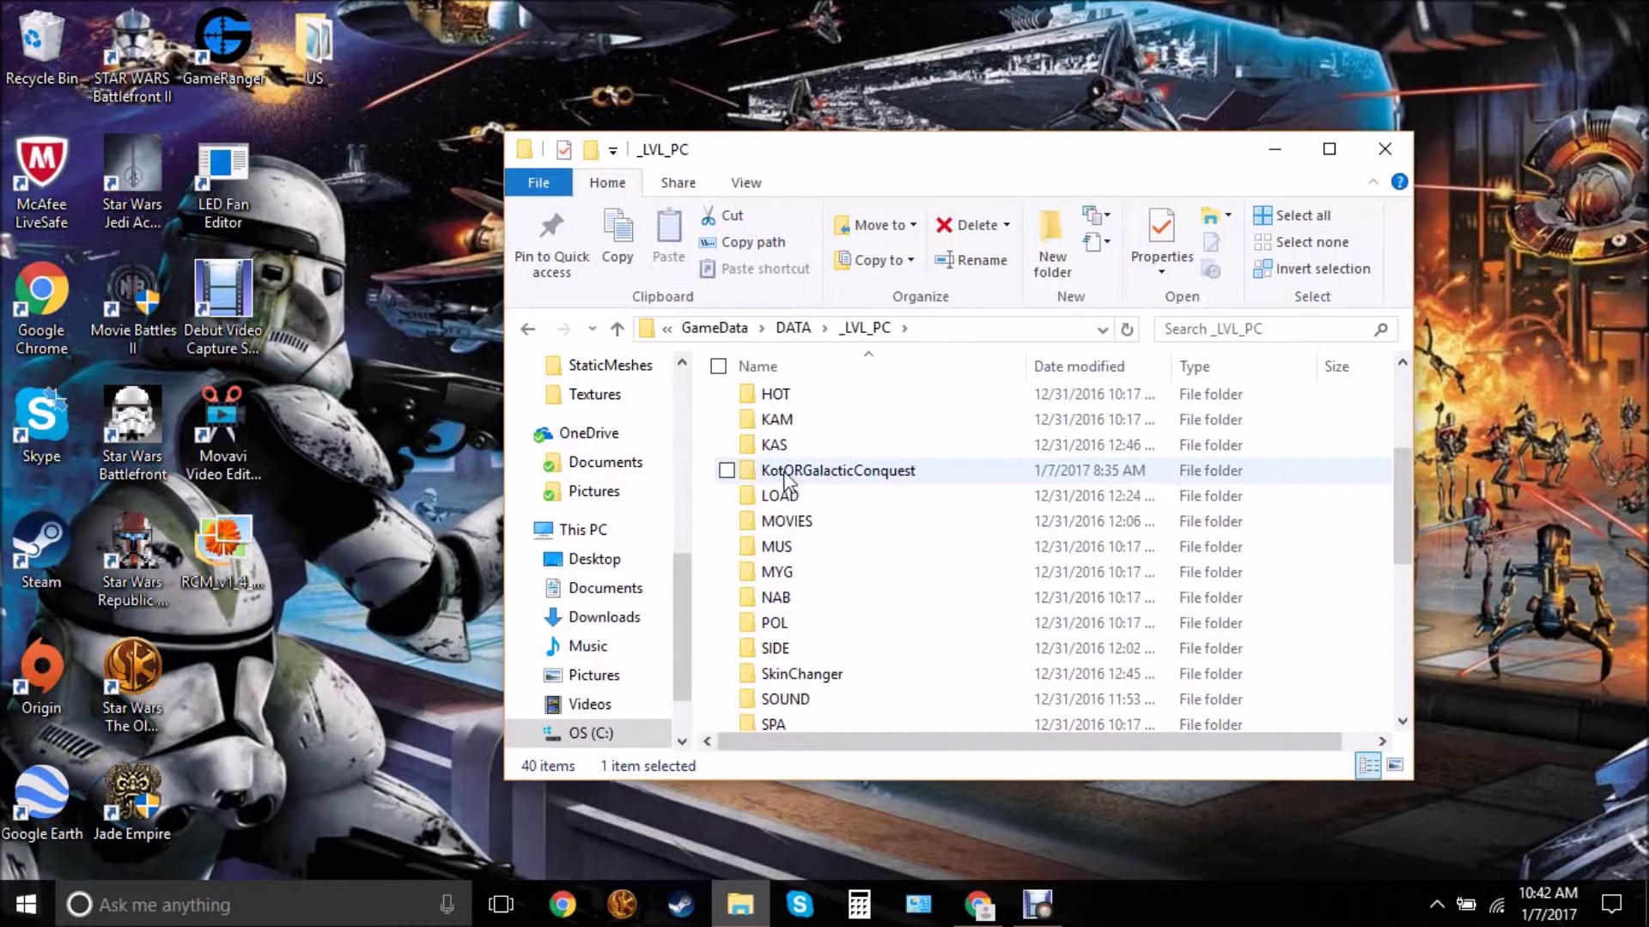
pyautogui.scroll(-1, 799, 400)
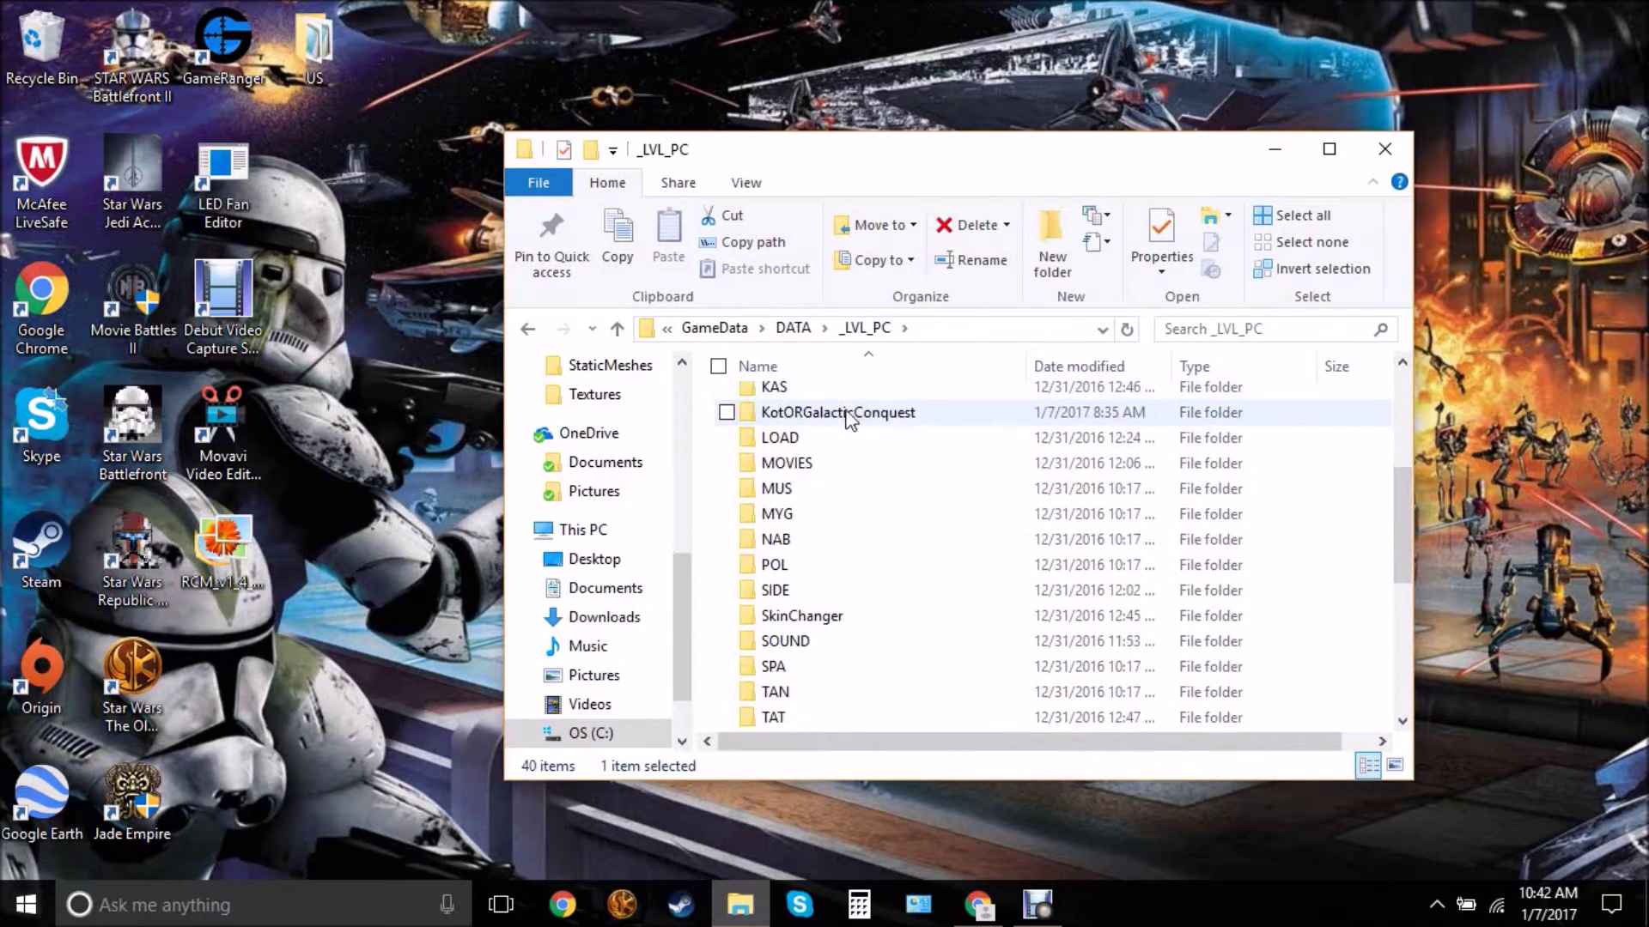
pyautogui.scroll(-2, 901, 490)
pyautogui.scroll(-2, 825, 605)
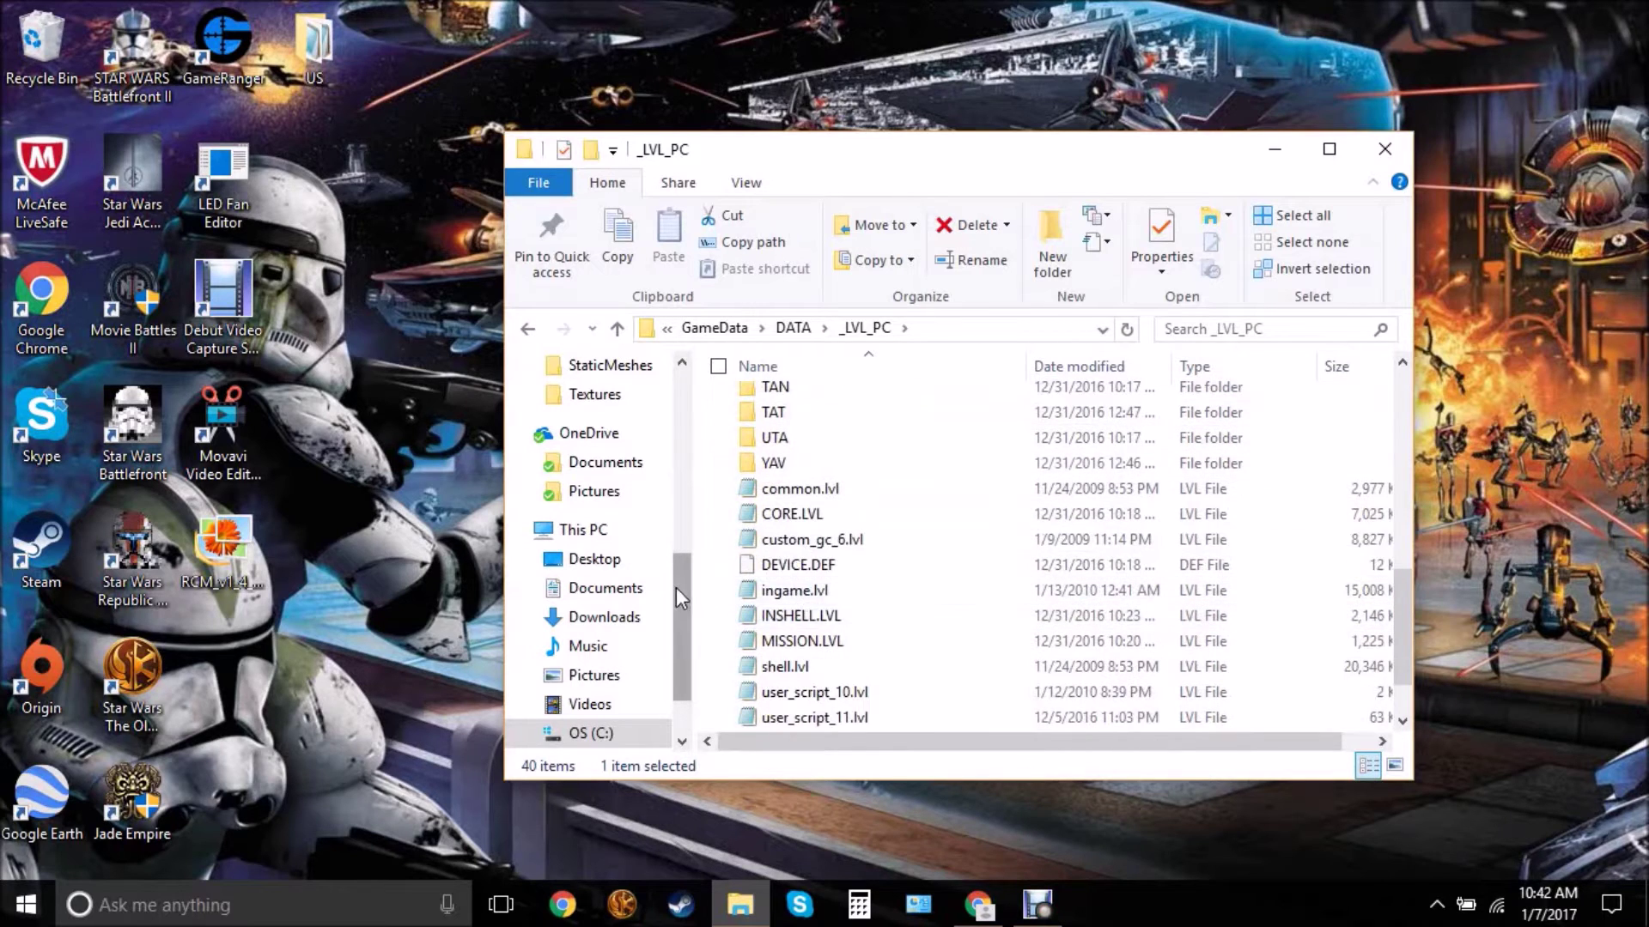
pyautogui.hotkey('ctrl', 'v')
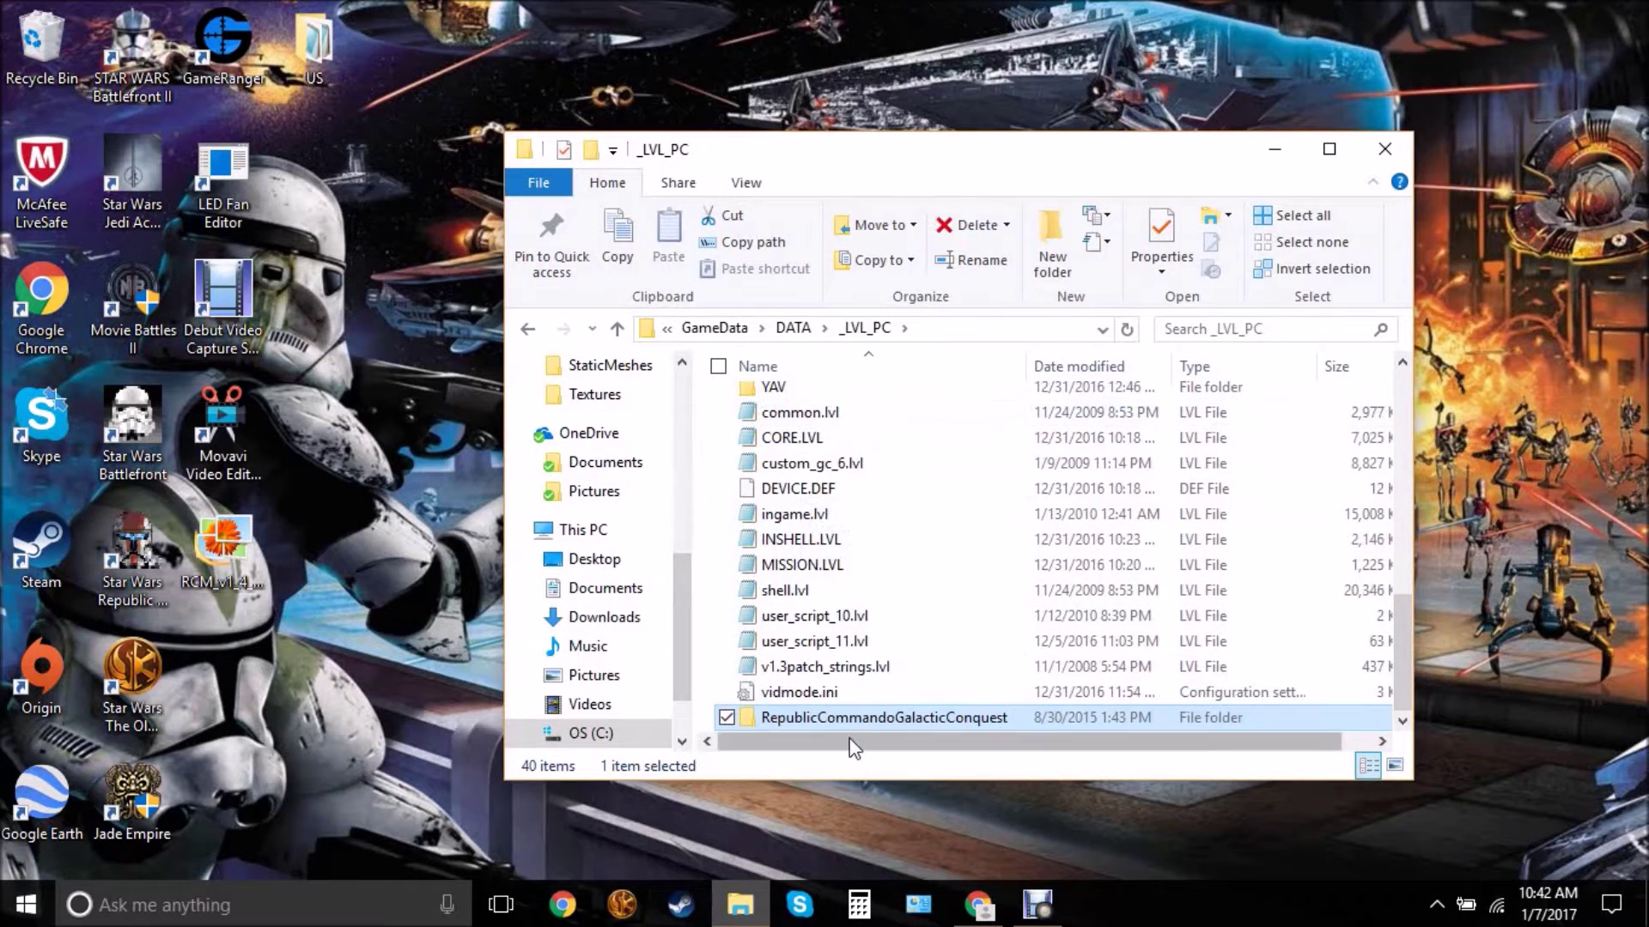
# Drag custom_gc_7.lvl from RepublicCommandoGalacticConquest onto the _LVL_PC breadcrumb and return there.
pyautogui.doubleClick(837, 719)
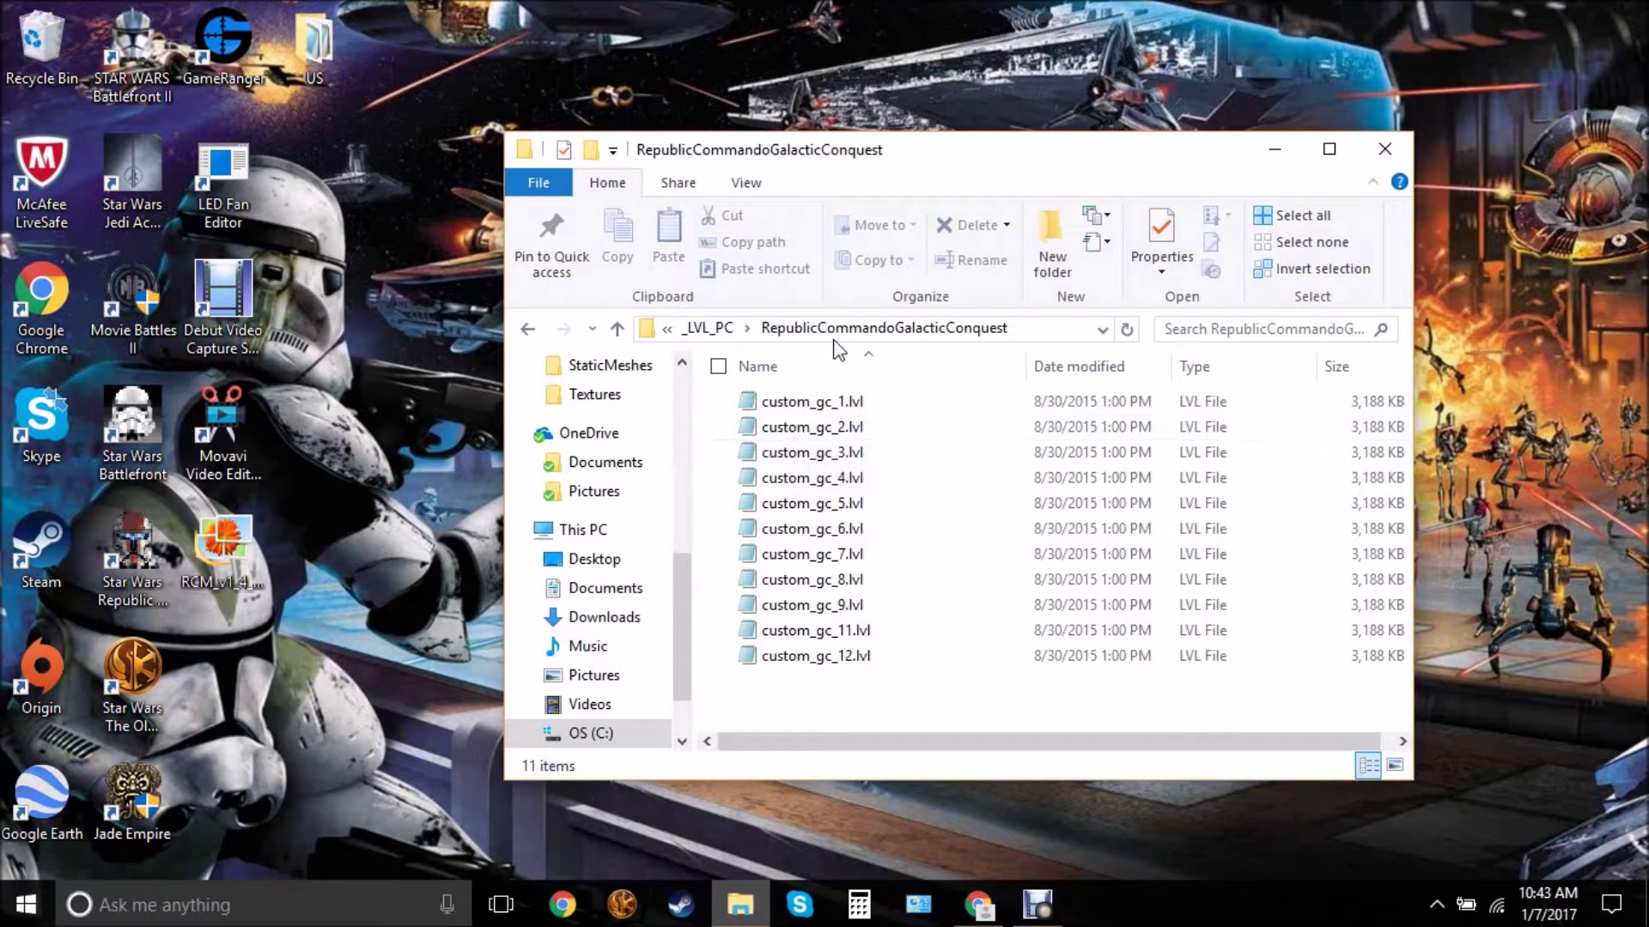
pyautogui.click(811, 401)
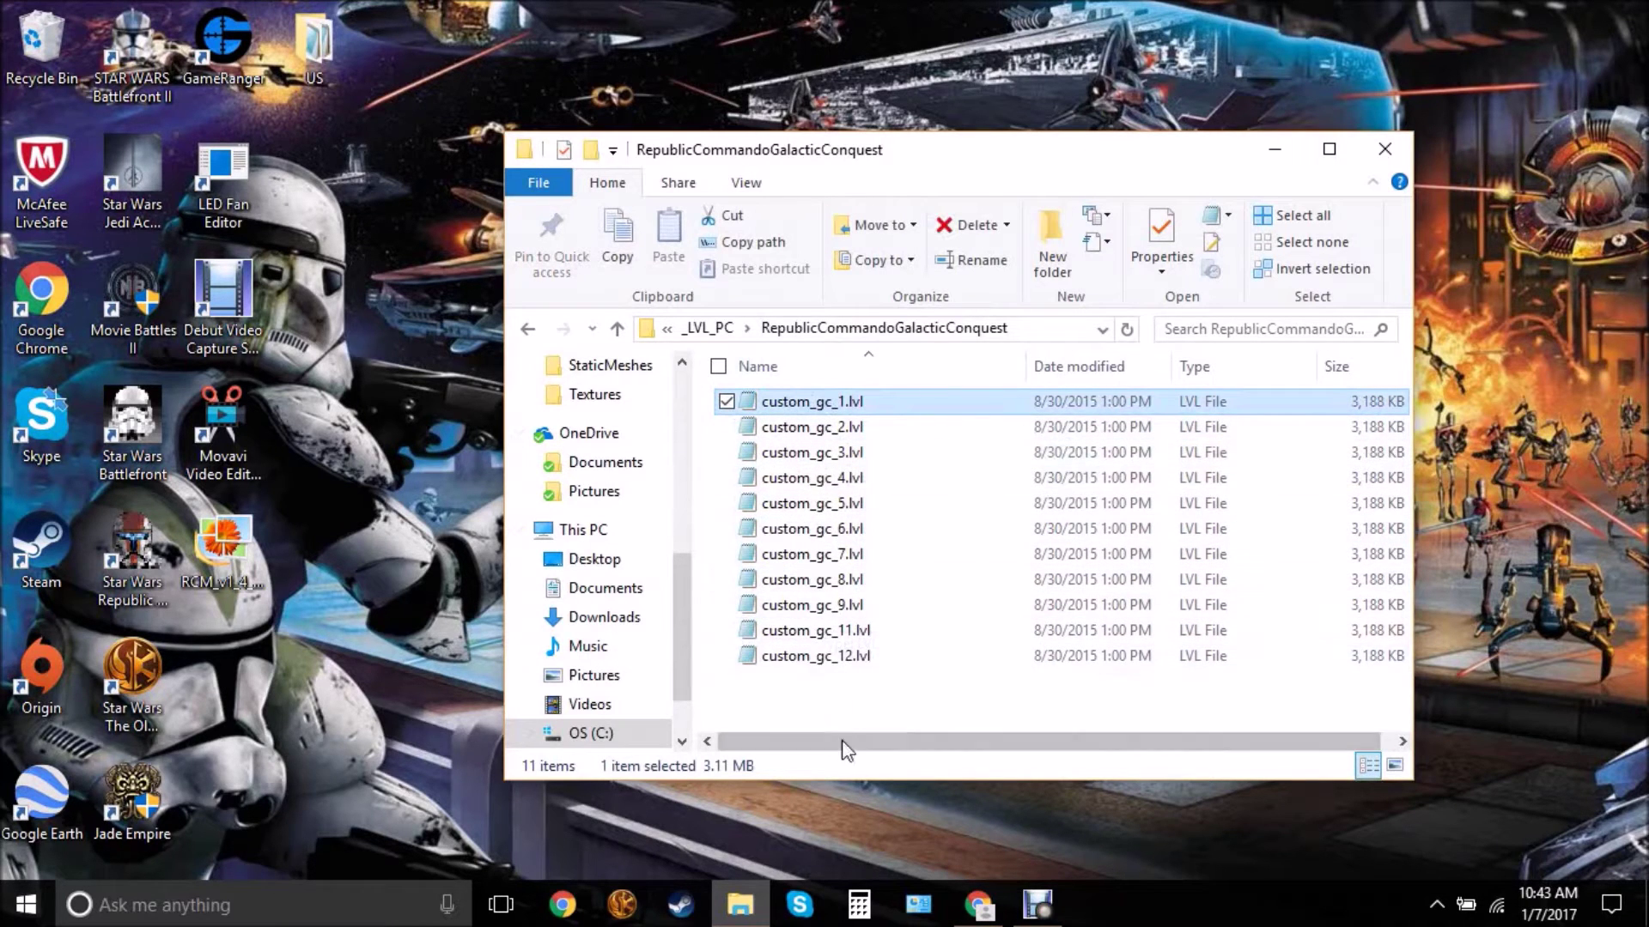
pyautogui.click(843, 709)
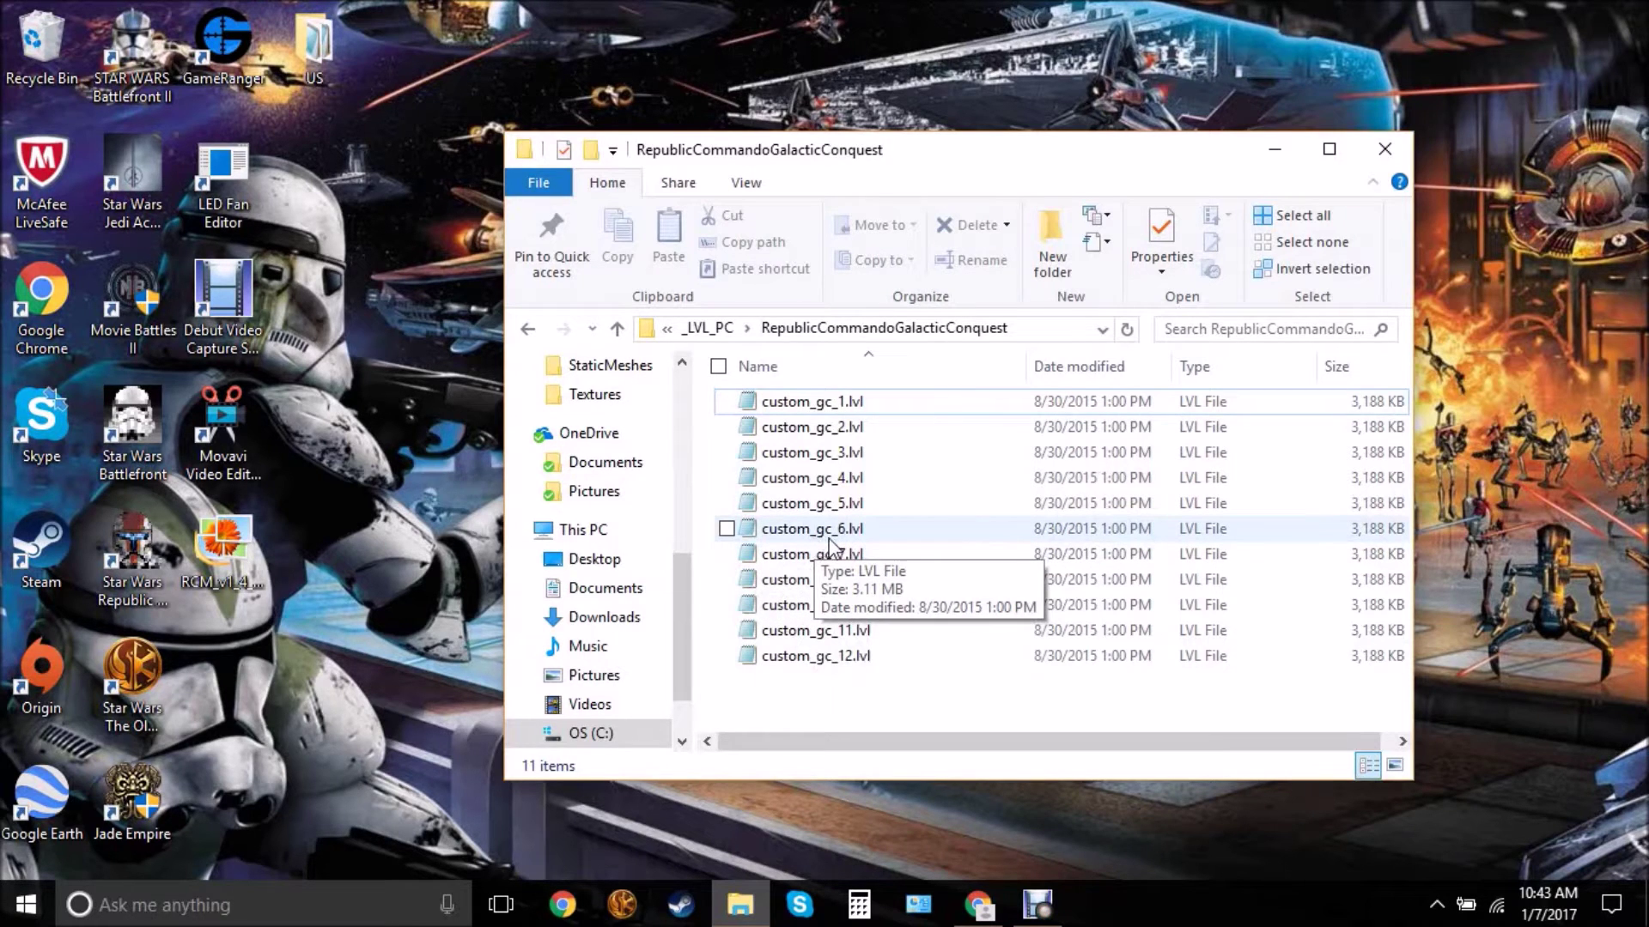
pyautogui.click(711, 328)
pyautogui.scroll(-4, 812, 625)
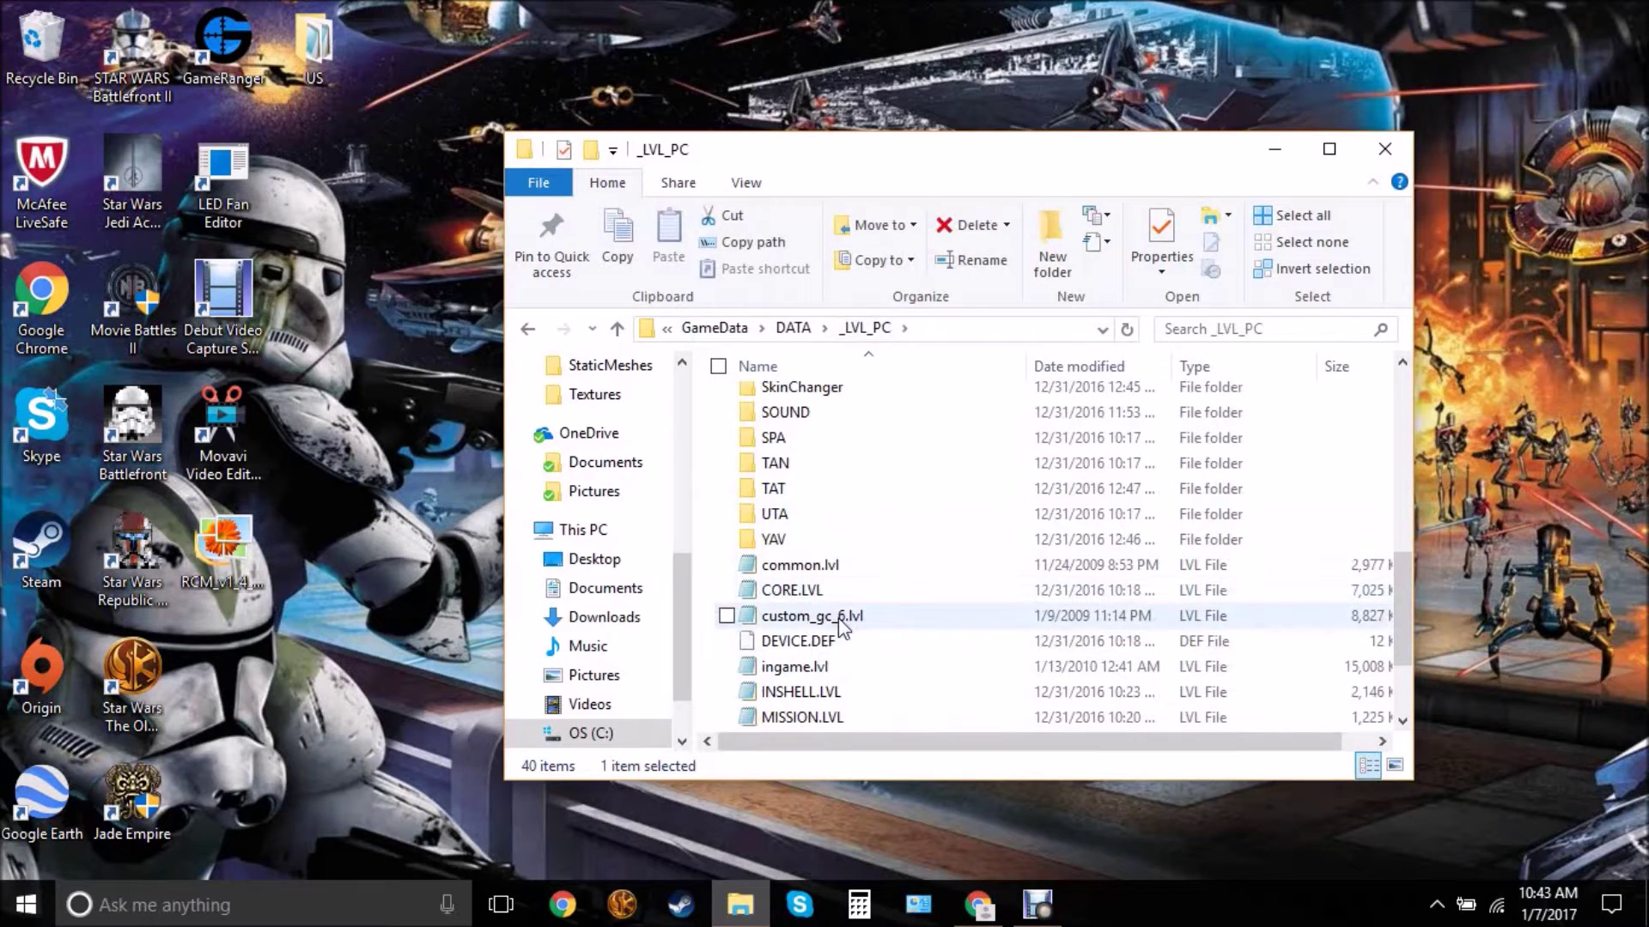
pyautogui.scroll(2, 831, 628)
pyautogui.press('Return')
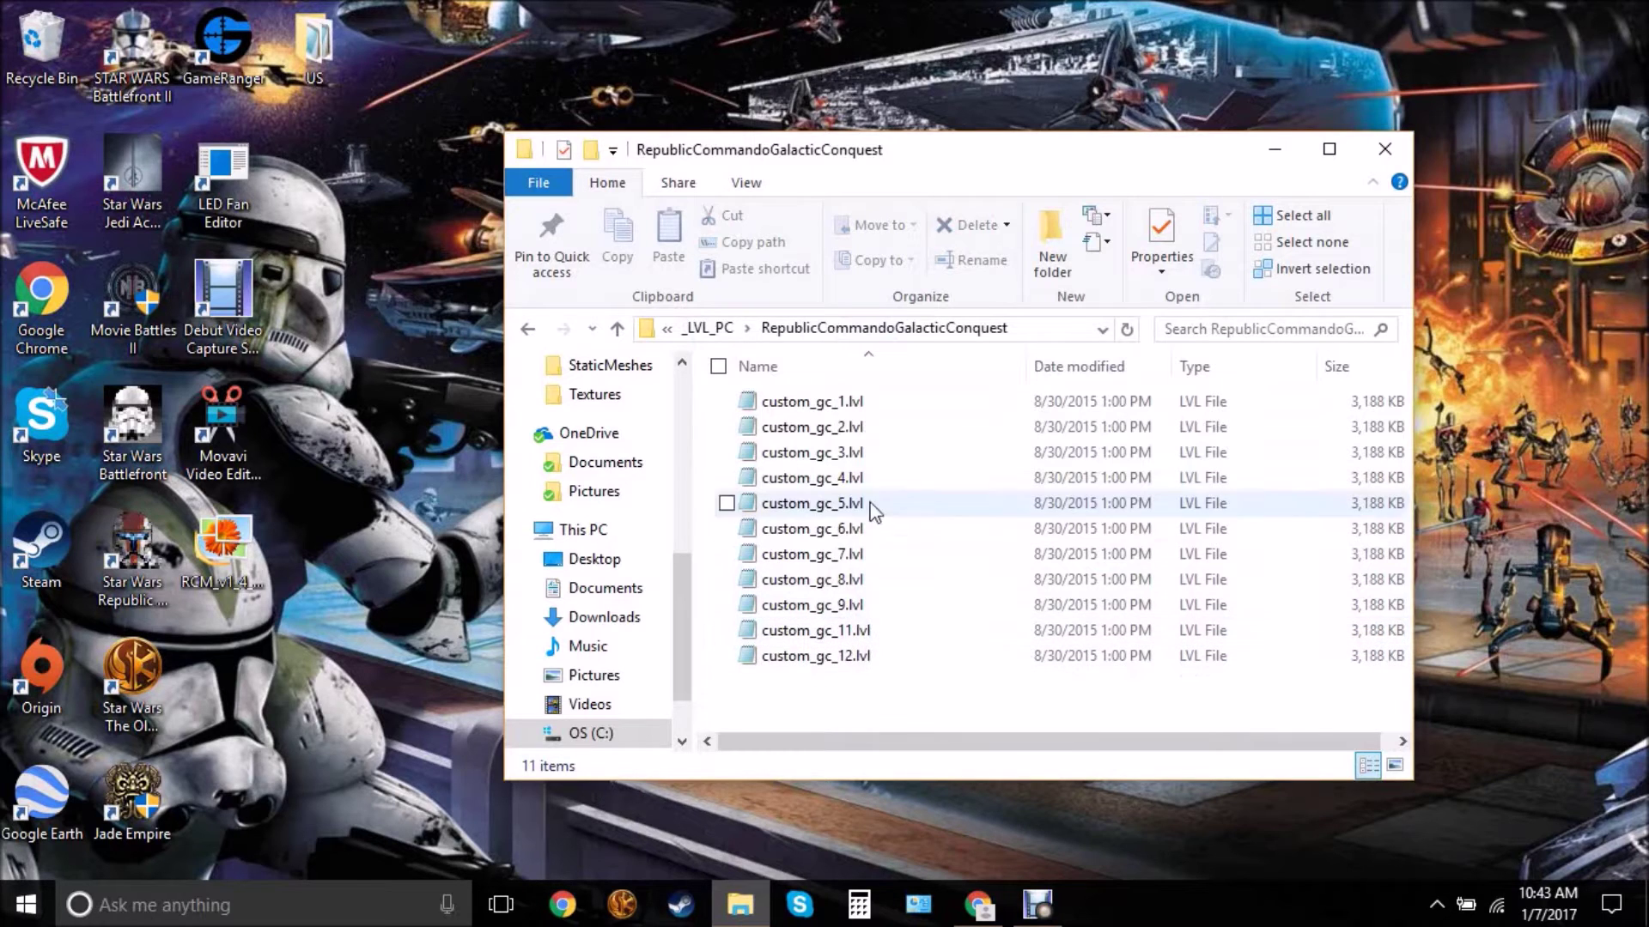
pyautogui.moveTo(811, 564); pyautogui.dragTo(723, 329)
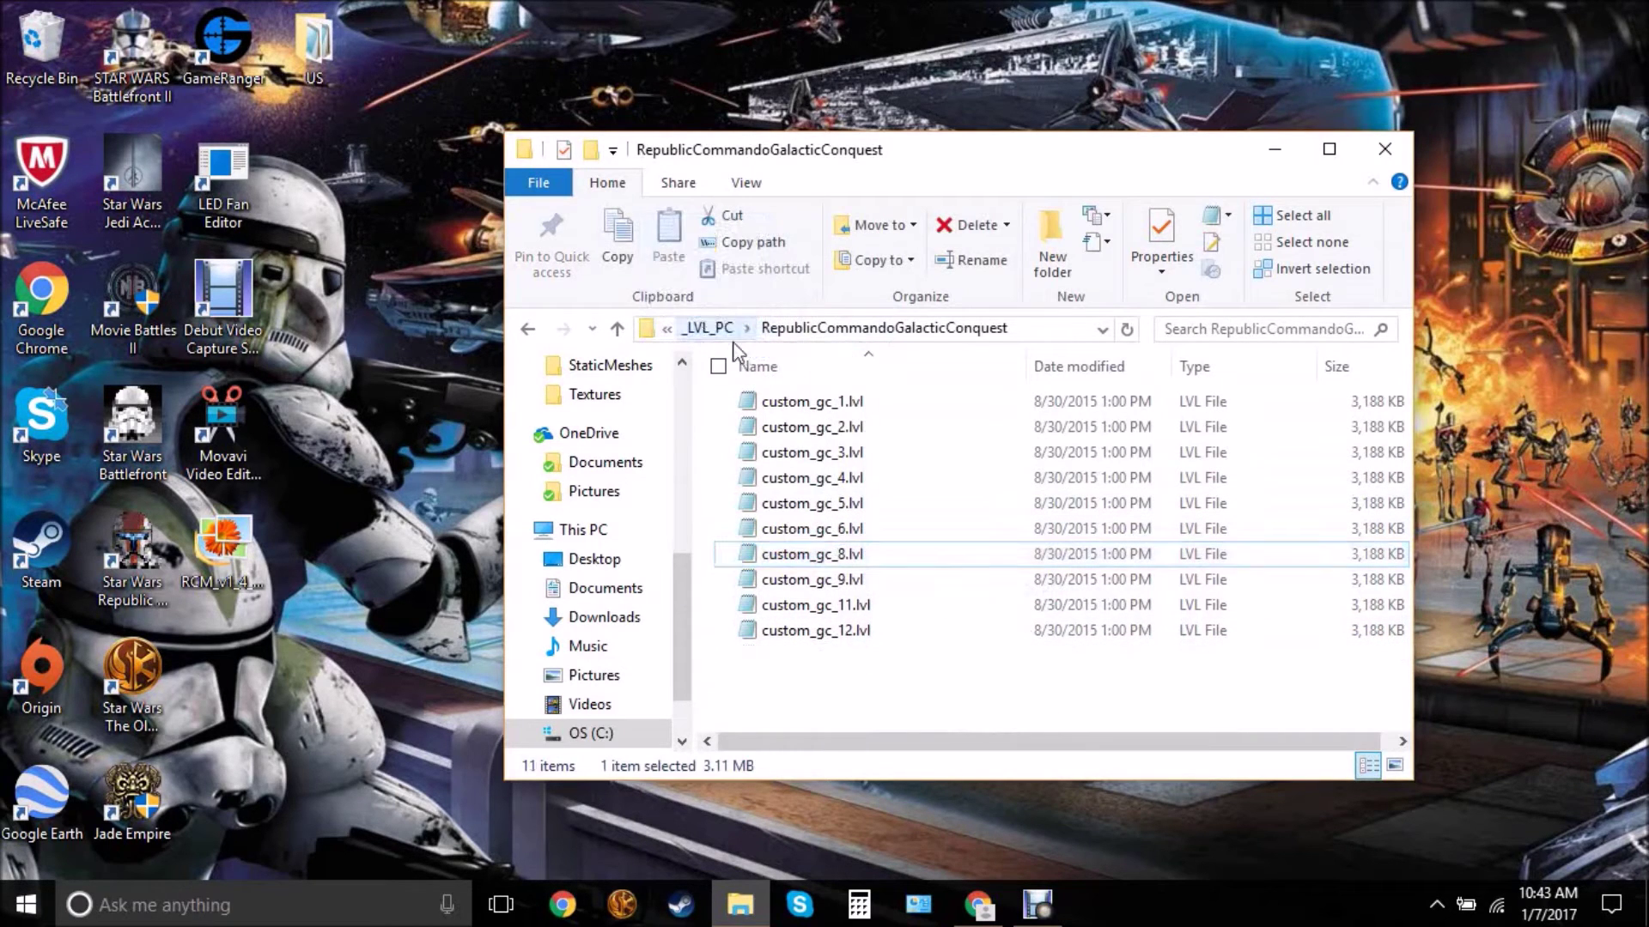
pyautogui.click(727, 330)
pyautogui.scroll(-2, 851, 496)
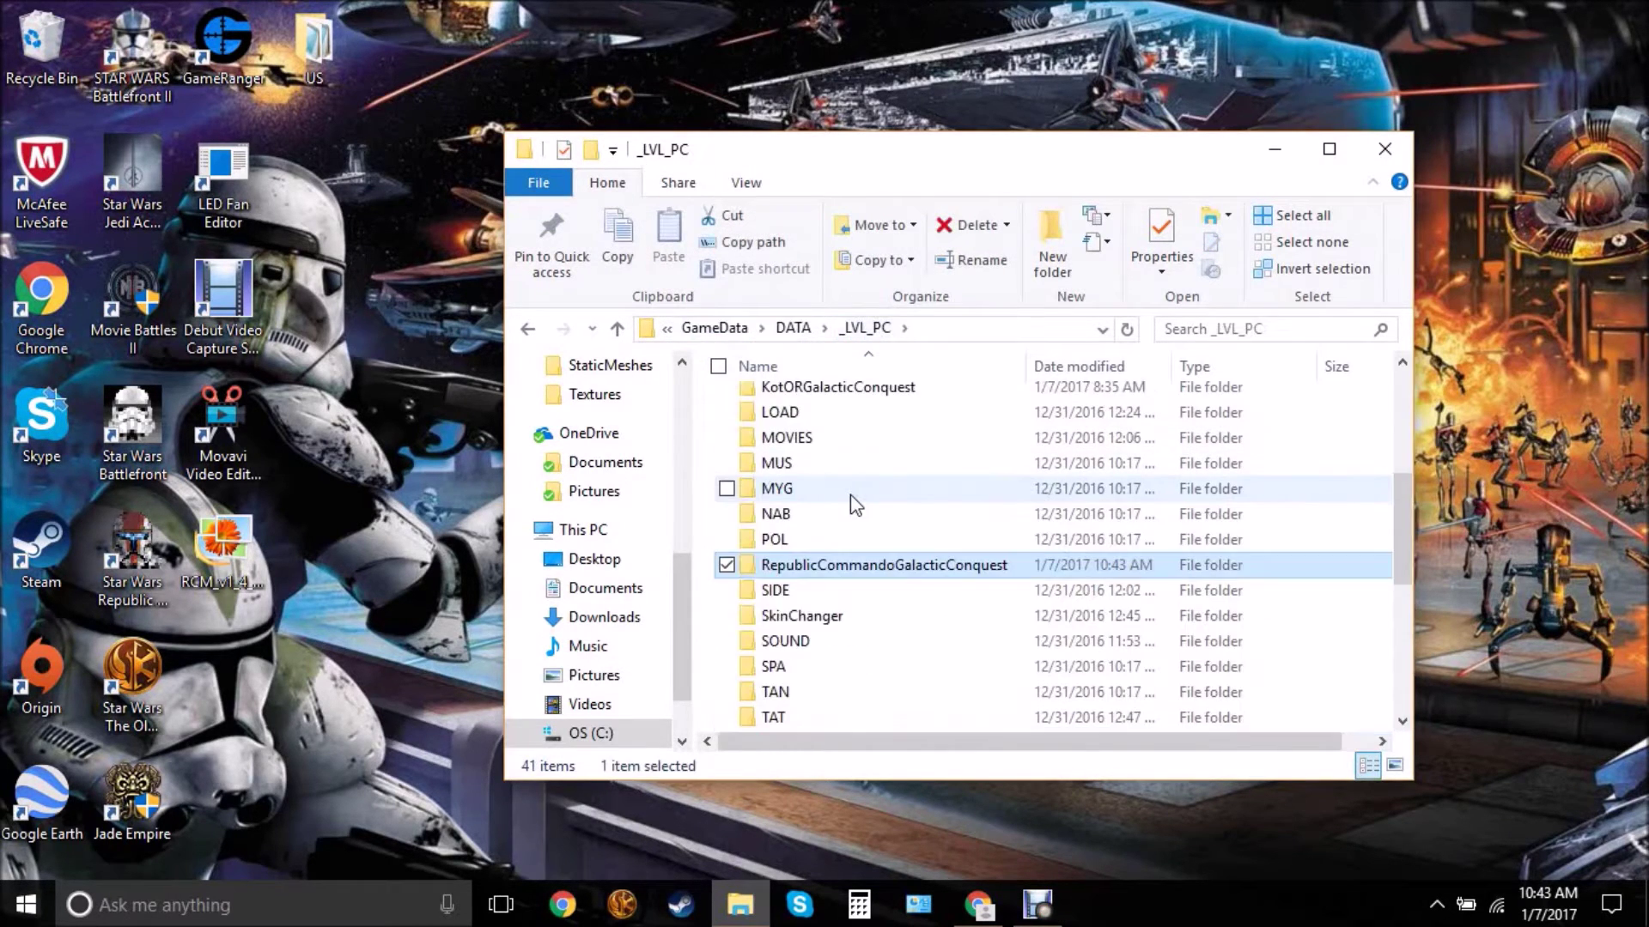
# Check the US desktop folder, rename it RepublicCommandoUserScripts, and drag it into _LVL_PC.
pyautogui.doubleClick(328, 61)
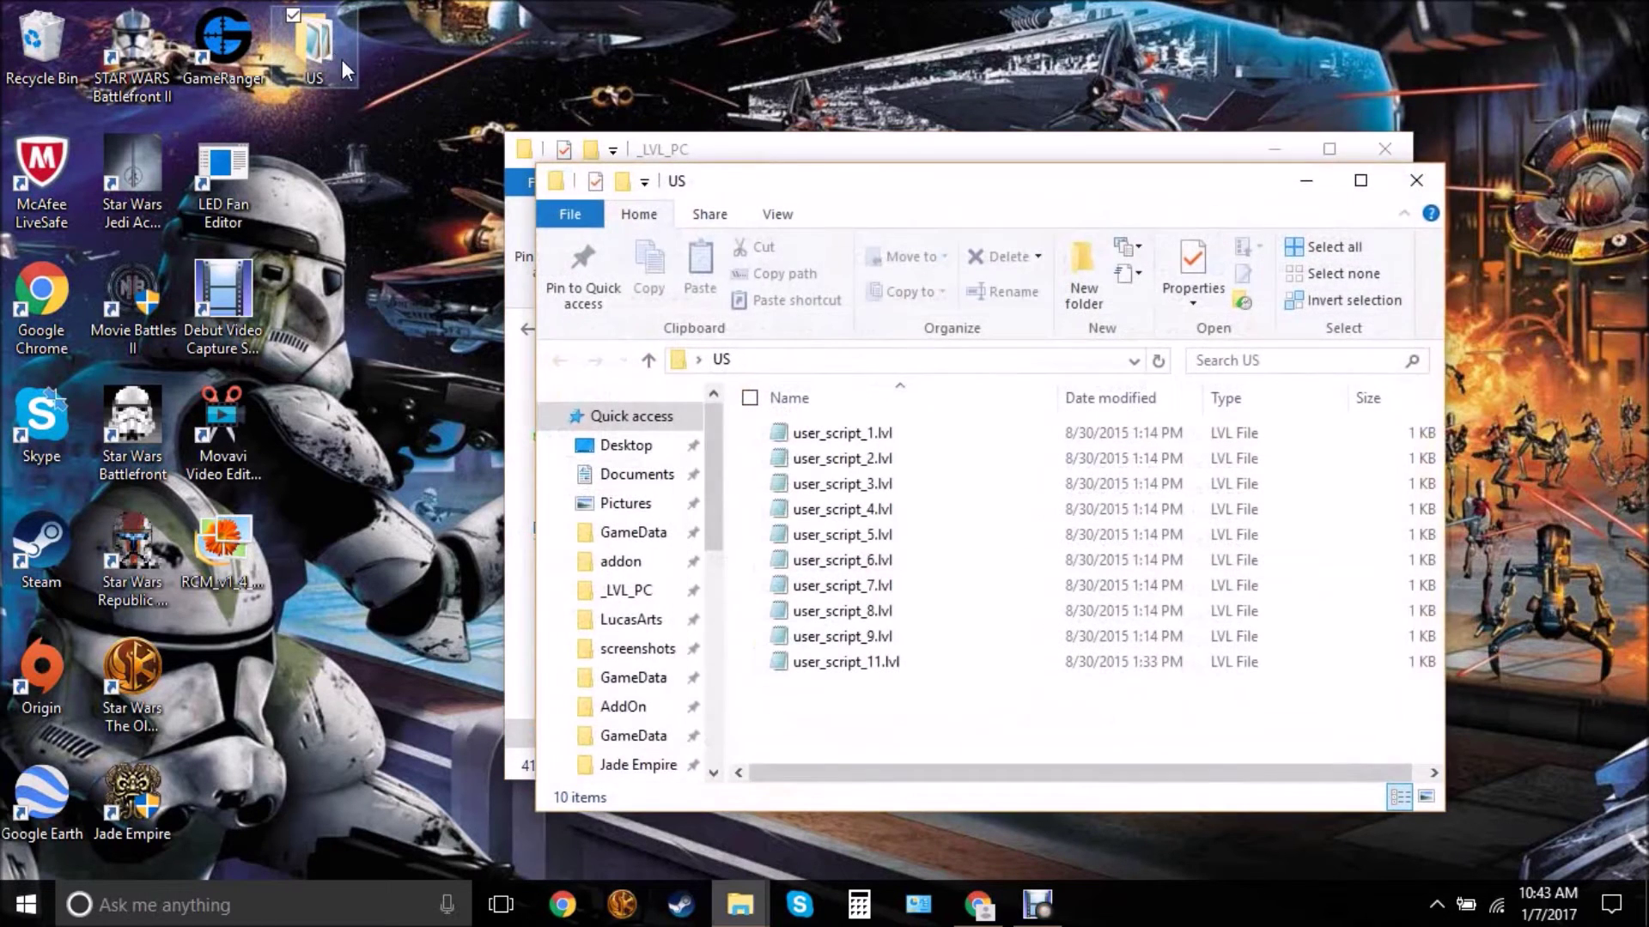
pyautogui.click(1414, 180)
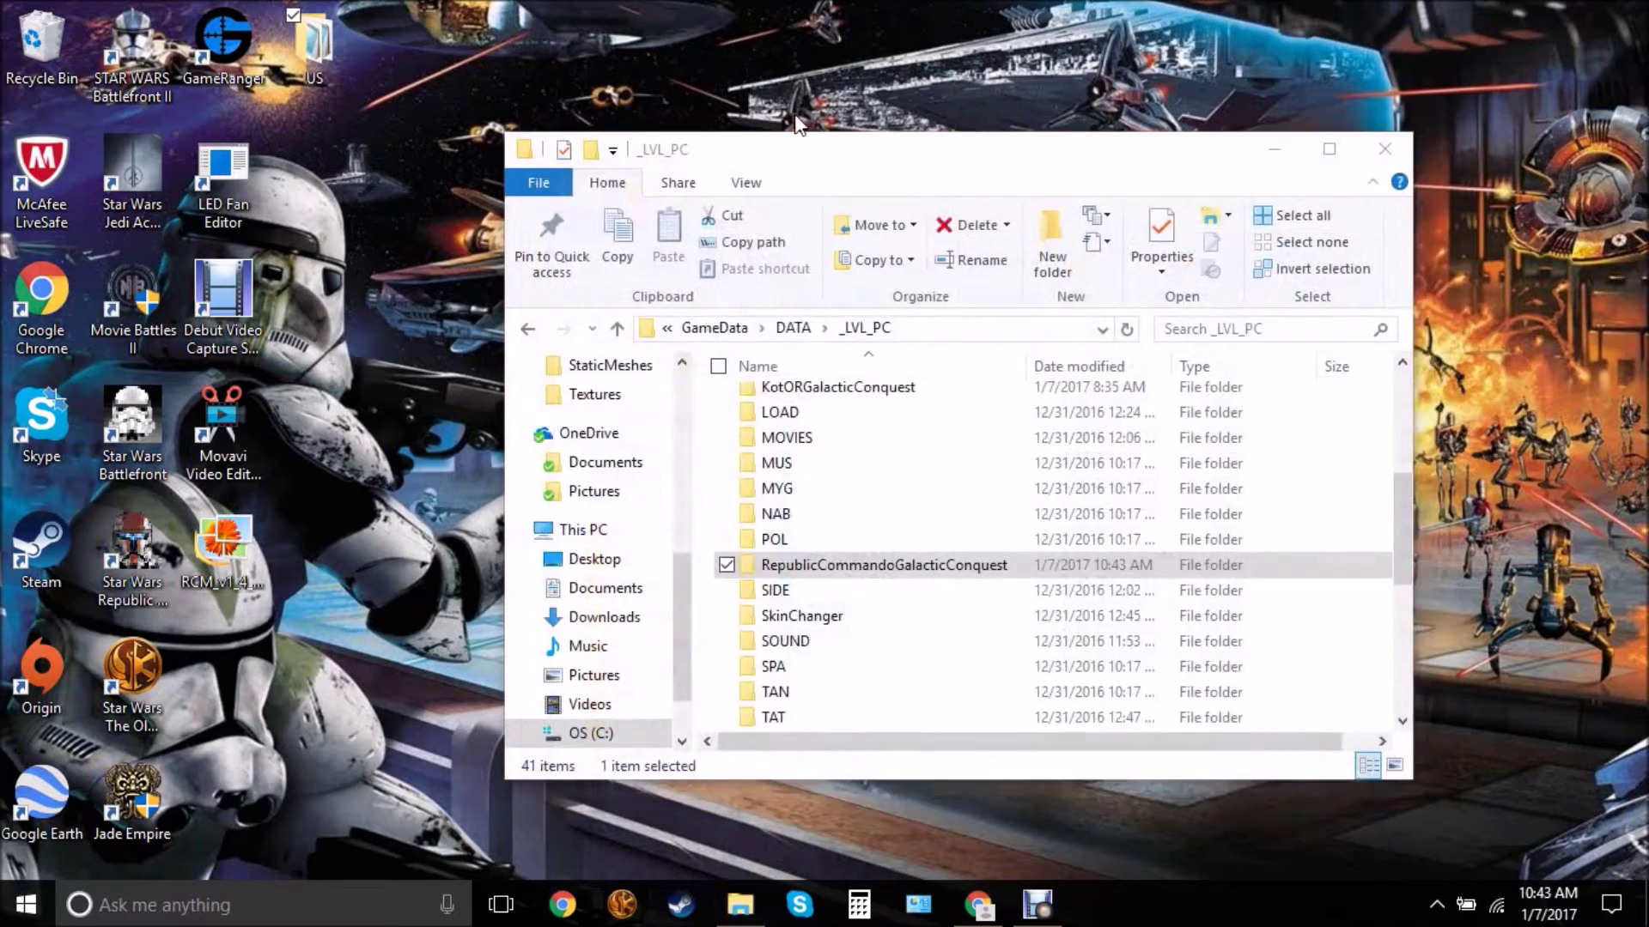
pyautogui.rightClick(349, 43)
pyautogui.click(65, 536)
pyautogui.write('Re')
pyautogui.write('publi')
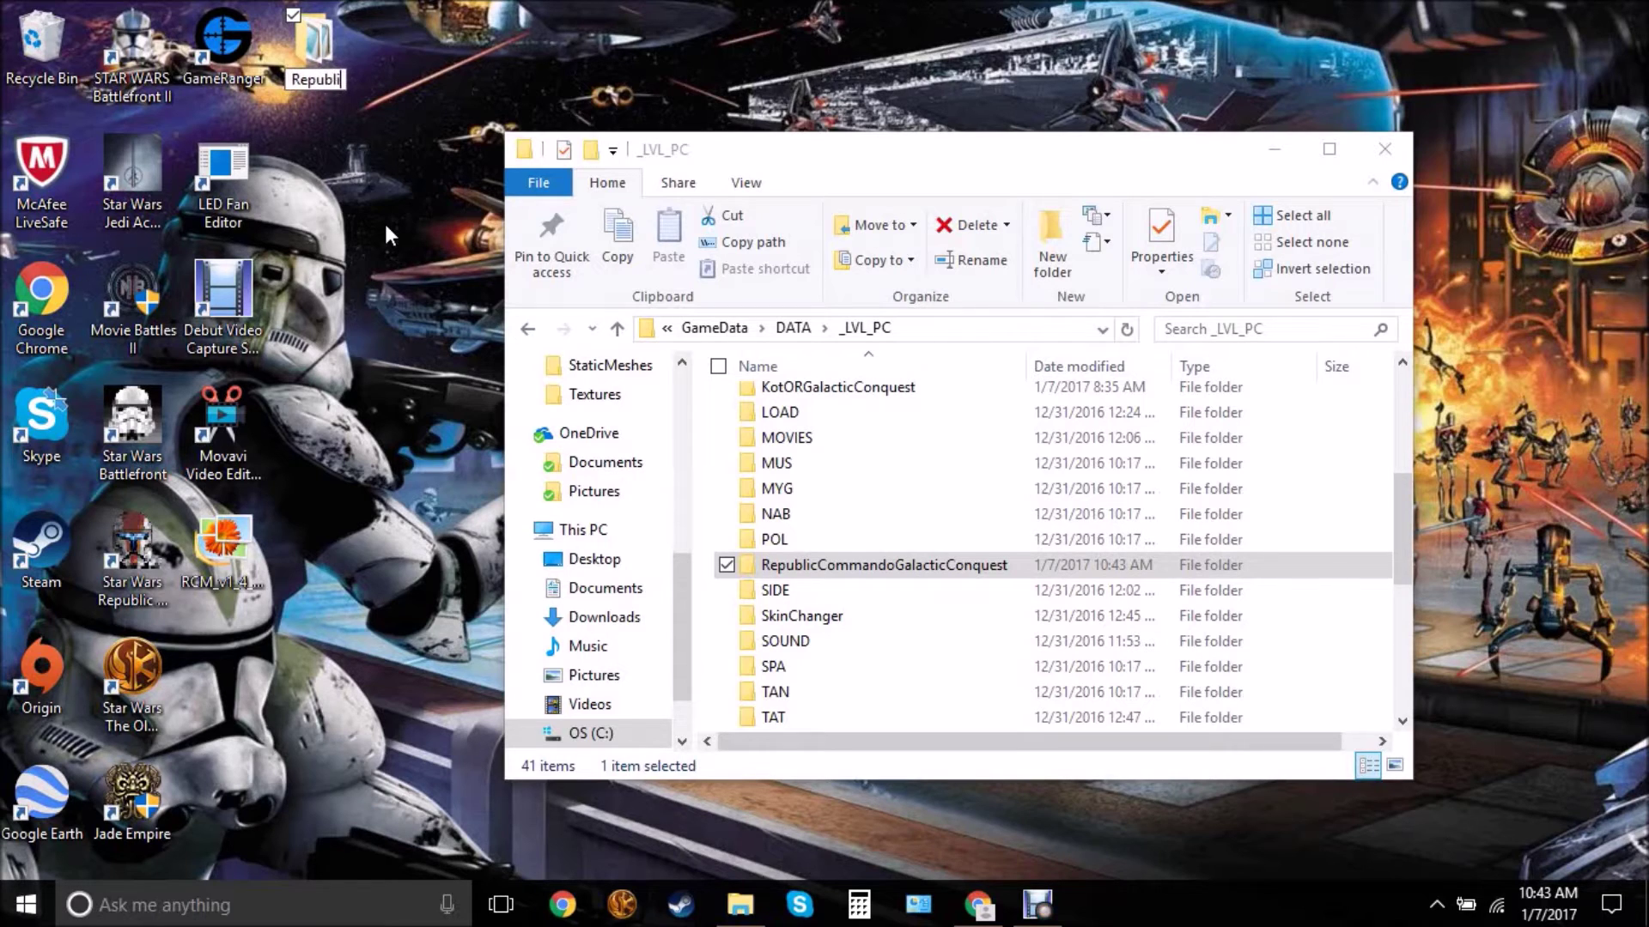
pyautogui.write('cCommand')
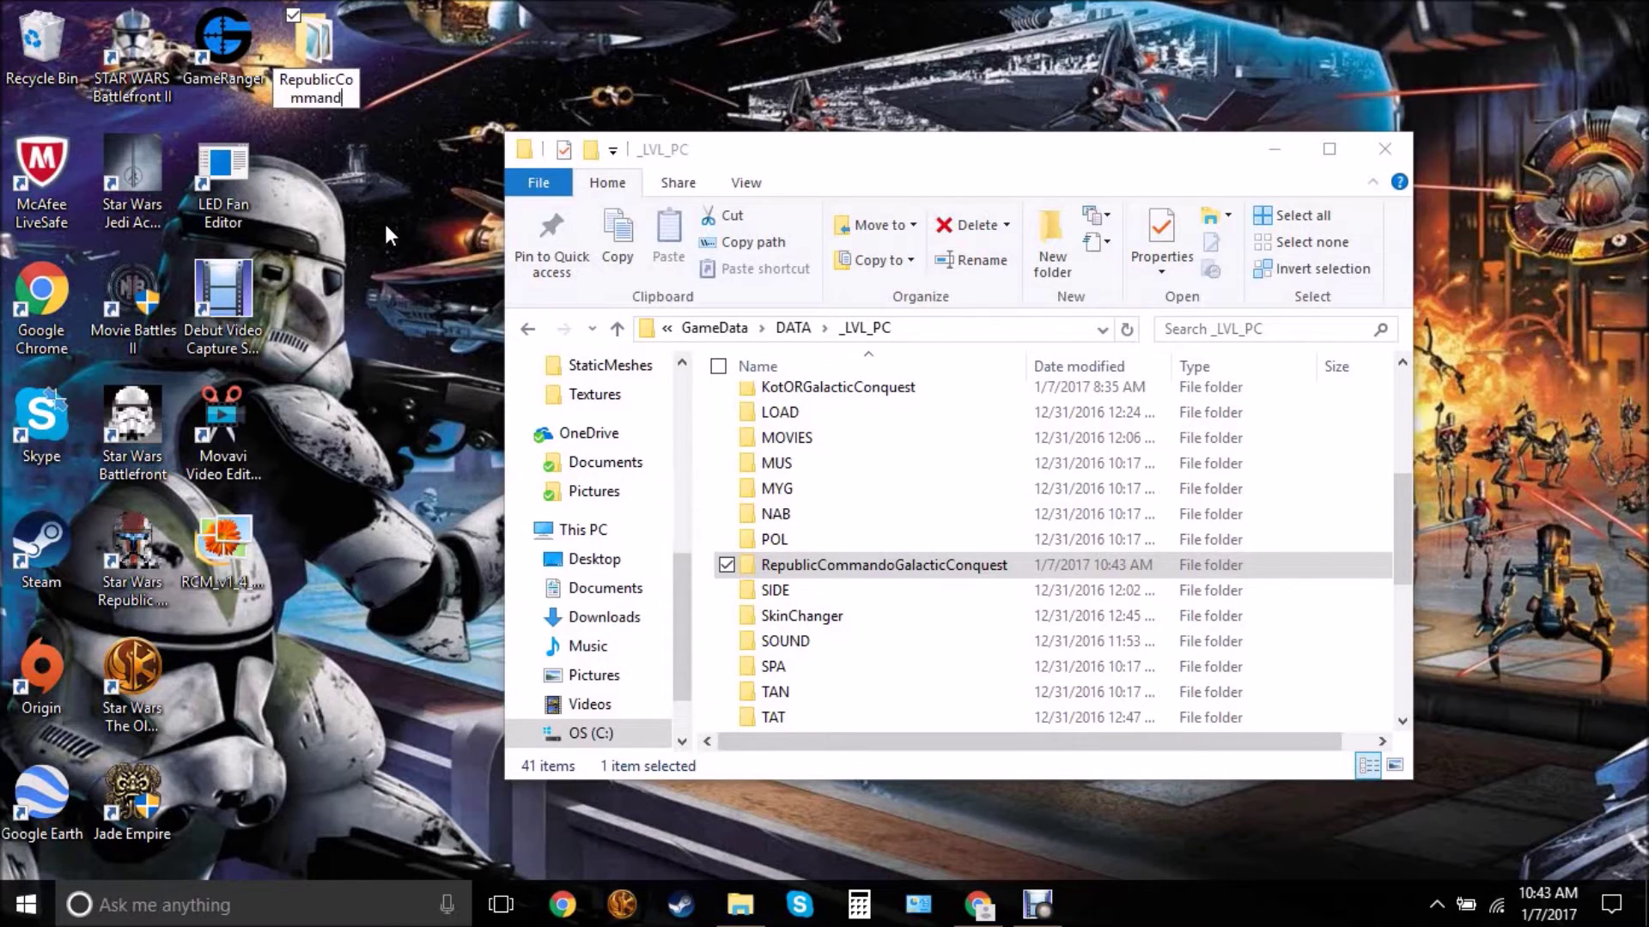
pyautogui.write('oUserS')
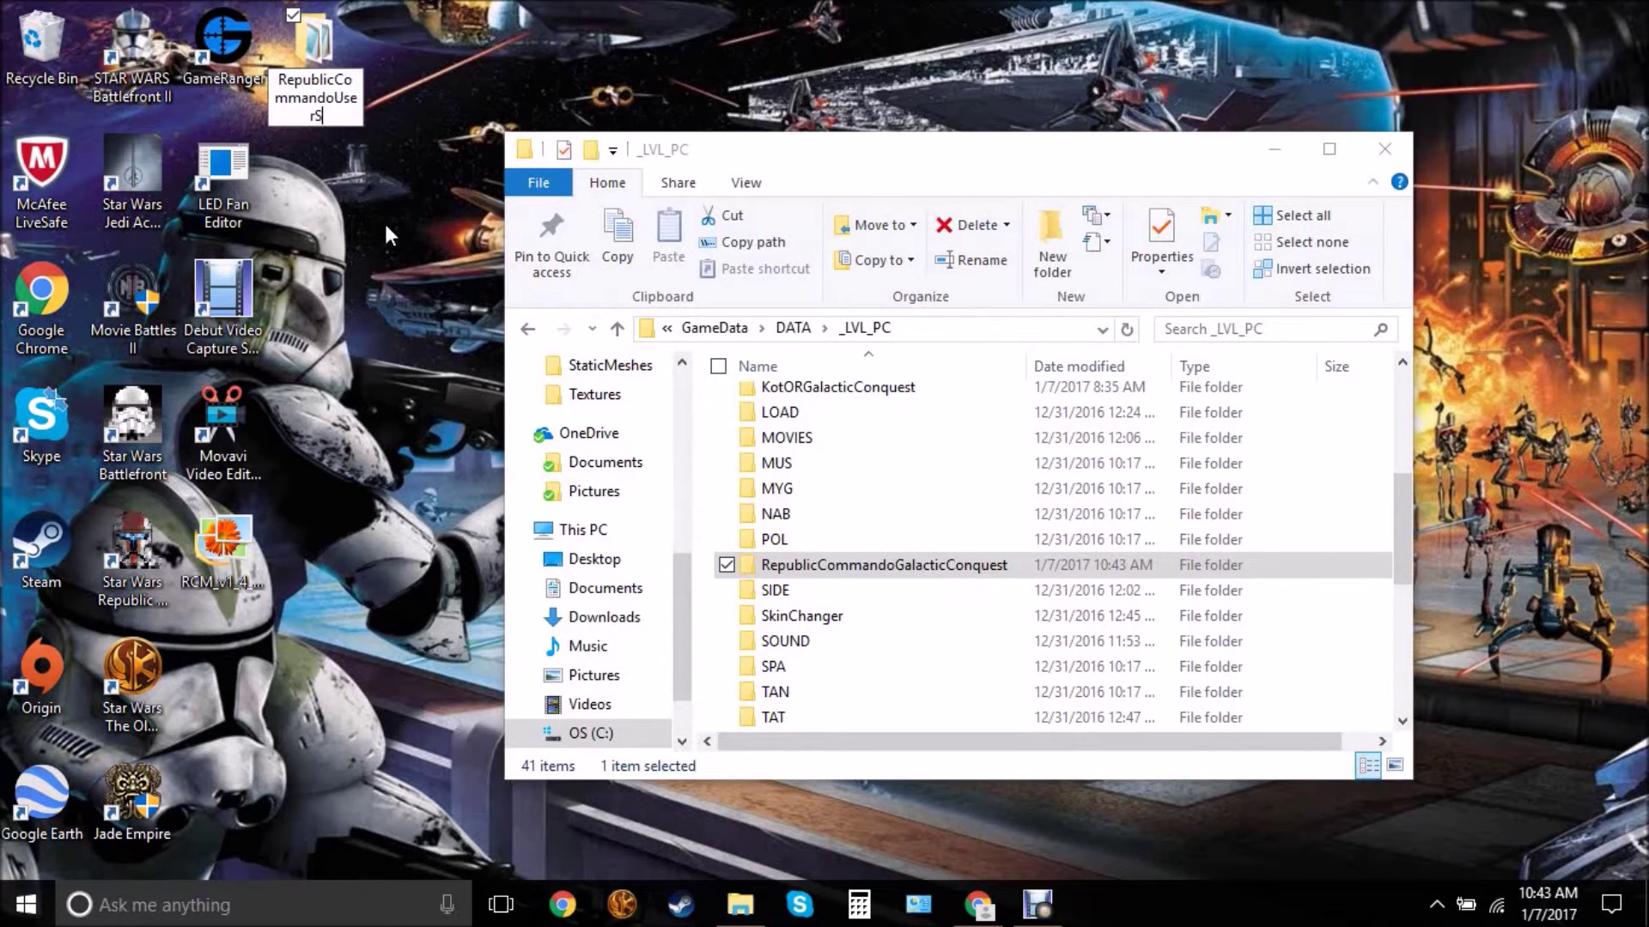
pyautogui.write('crip')
pyautogui.write('ts')
pyautogui.press('Return')
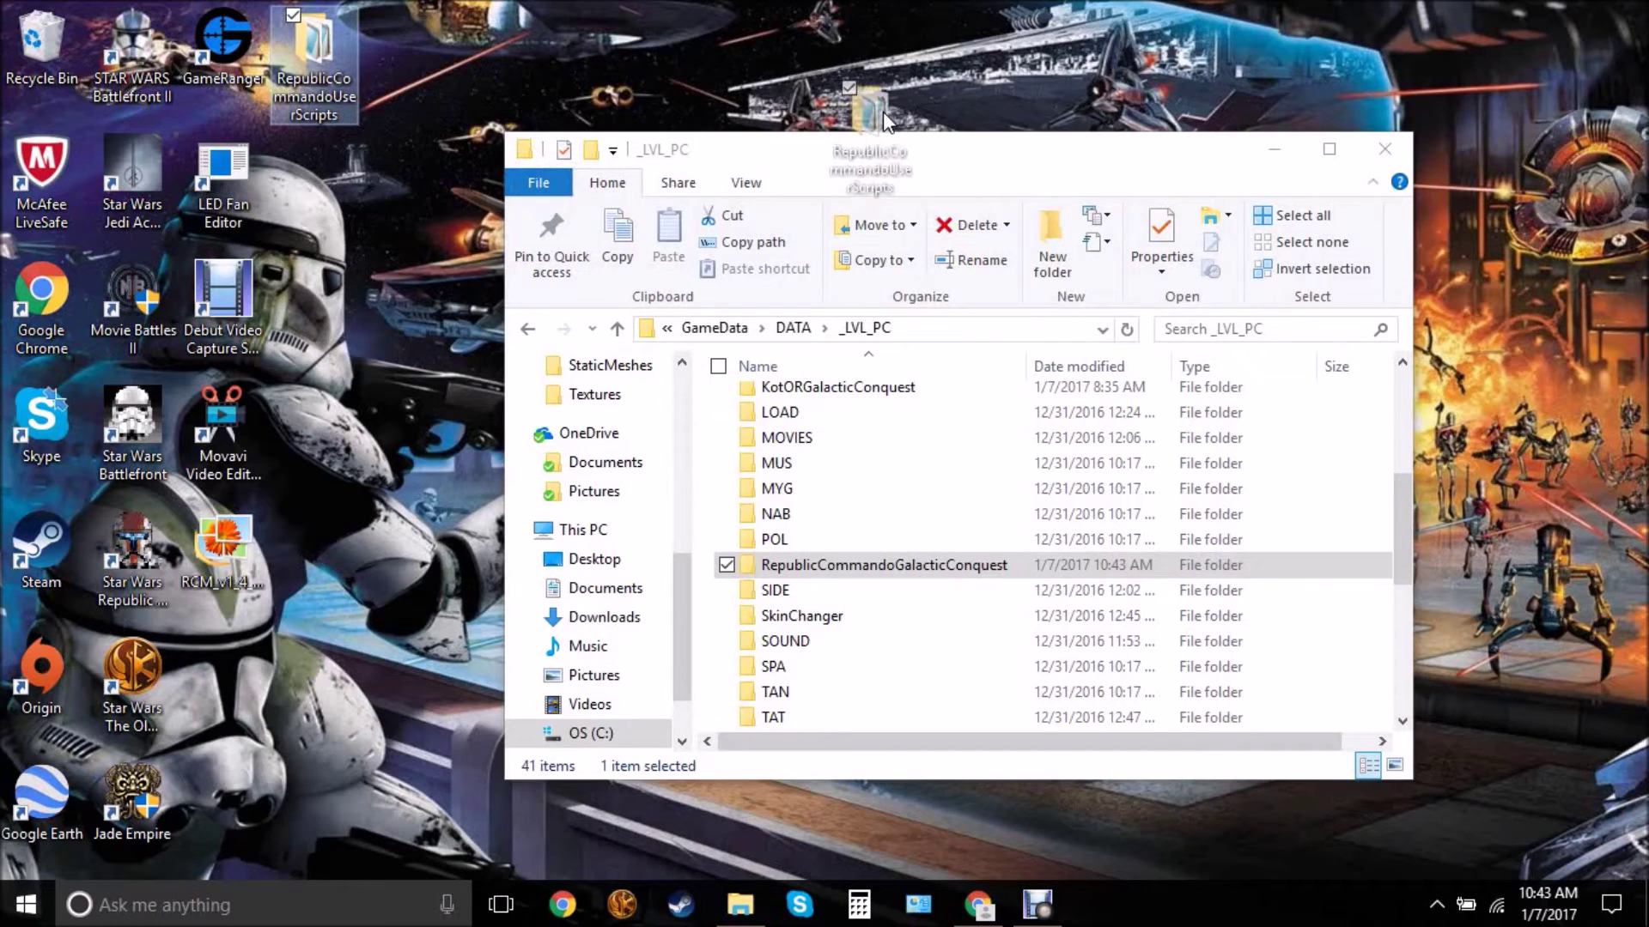
pyautogui.moveTo(327, 40); pyautogui.dragTo(992, 193)
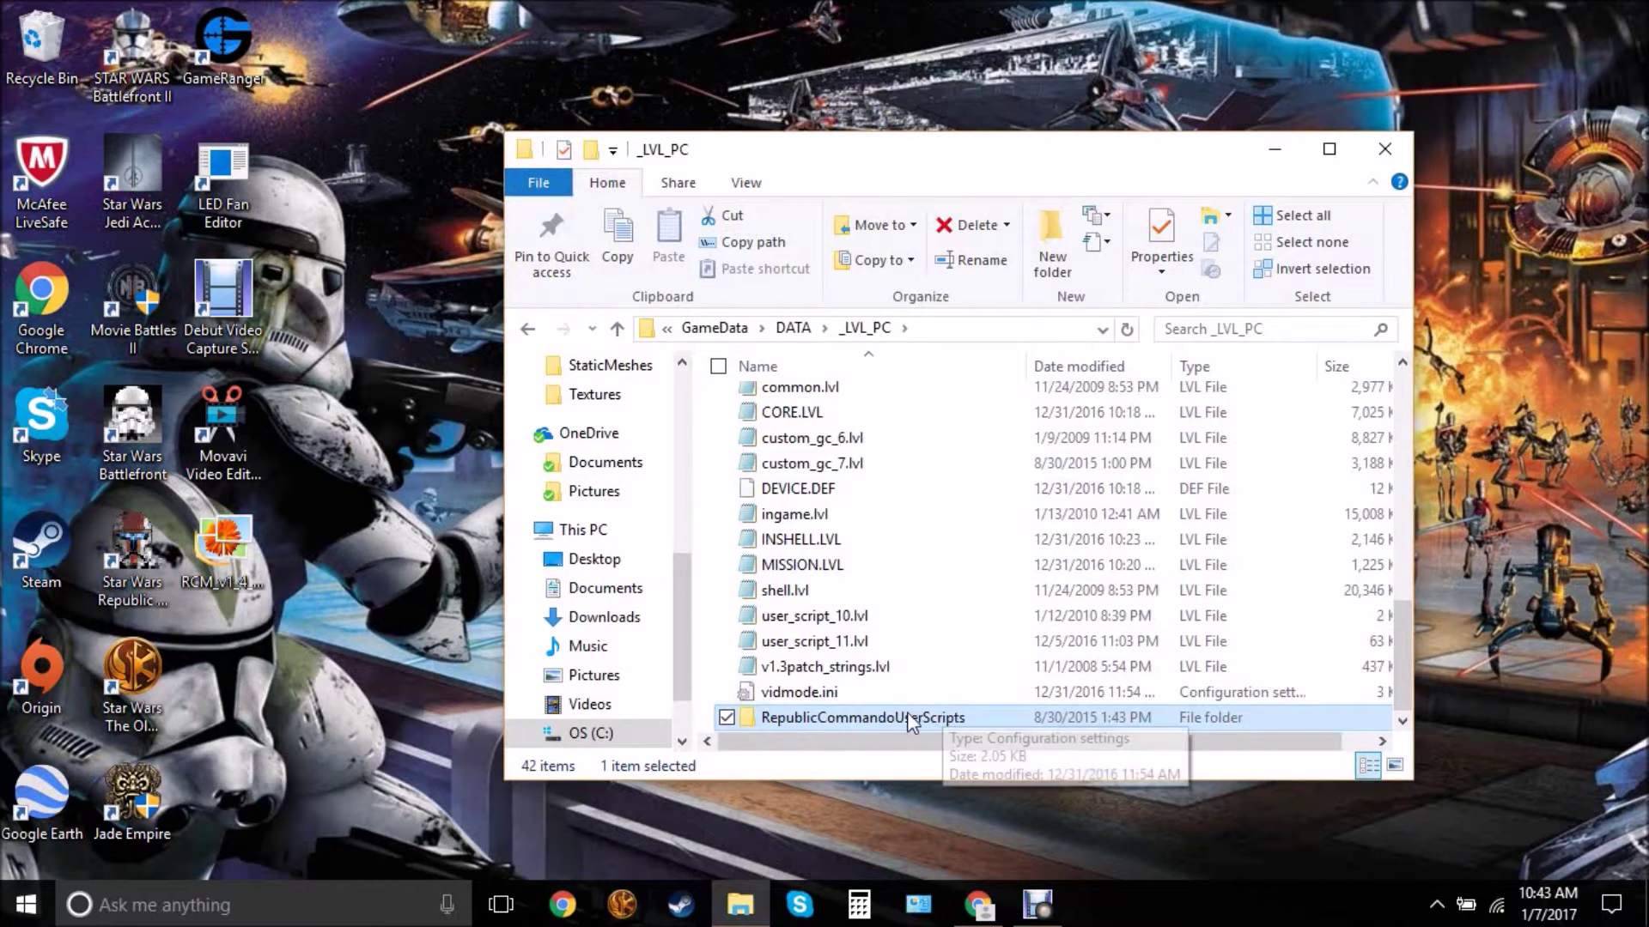
# Move user_script_7.lvl from RepublicCommandoUserScripts up into _LVL_PC, then step back.
pyautogui.doubleClick(860, 716)
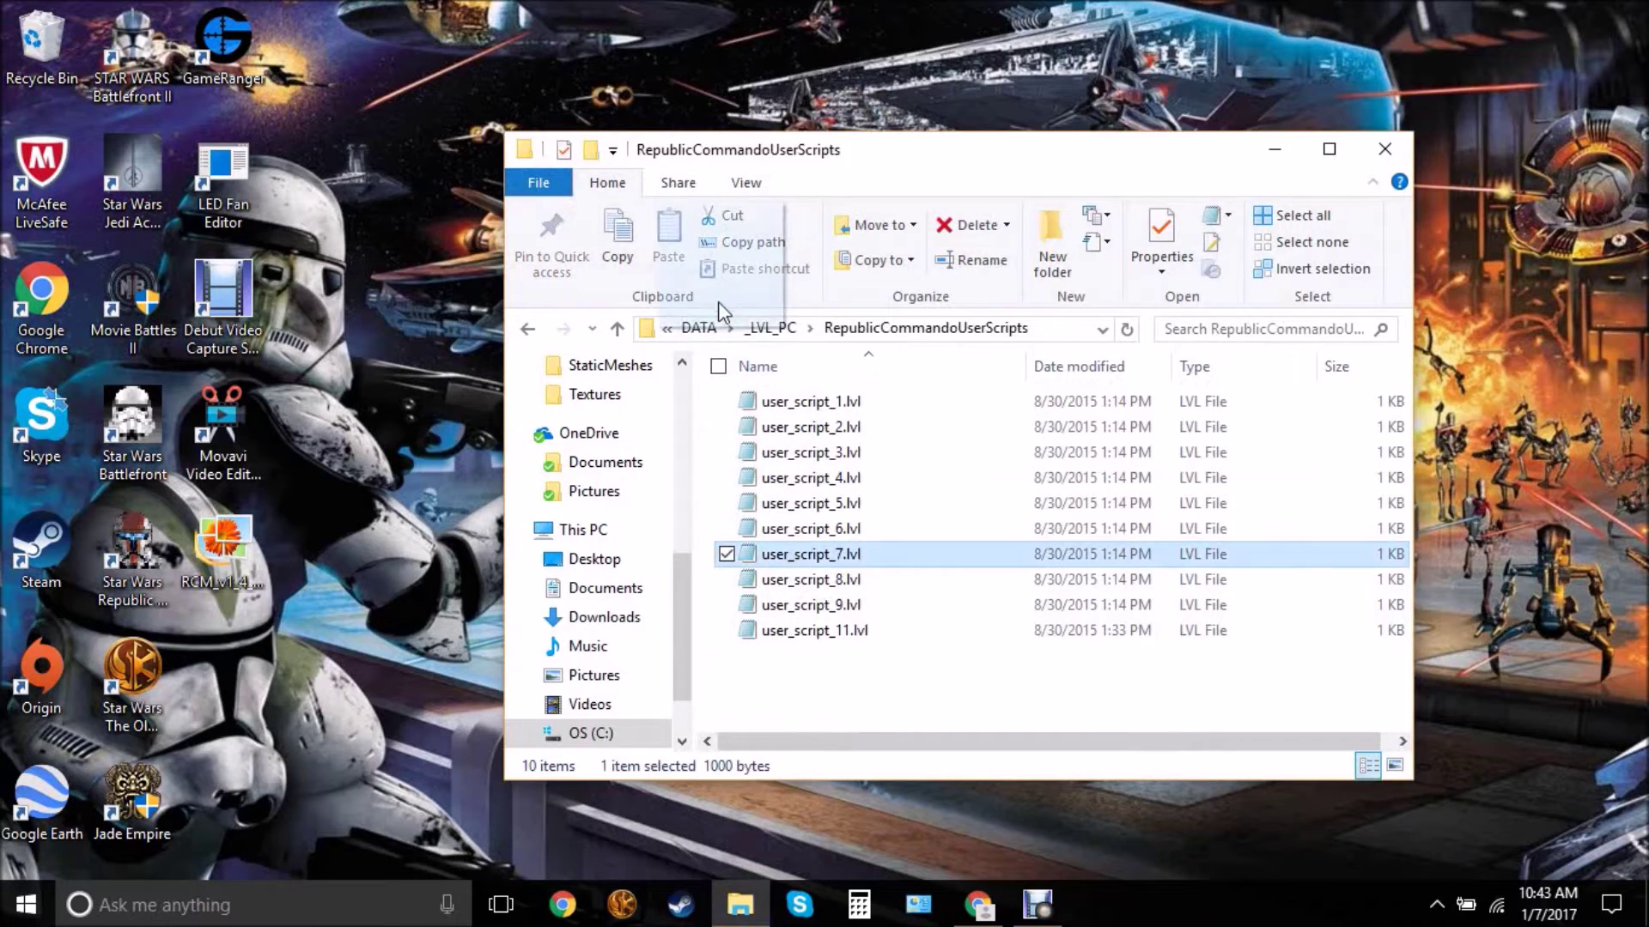
pyautogui.moveTo(793, 556); pyautogui.dragTo(773, 330)
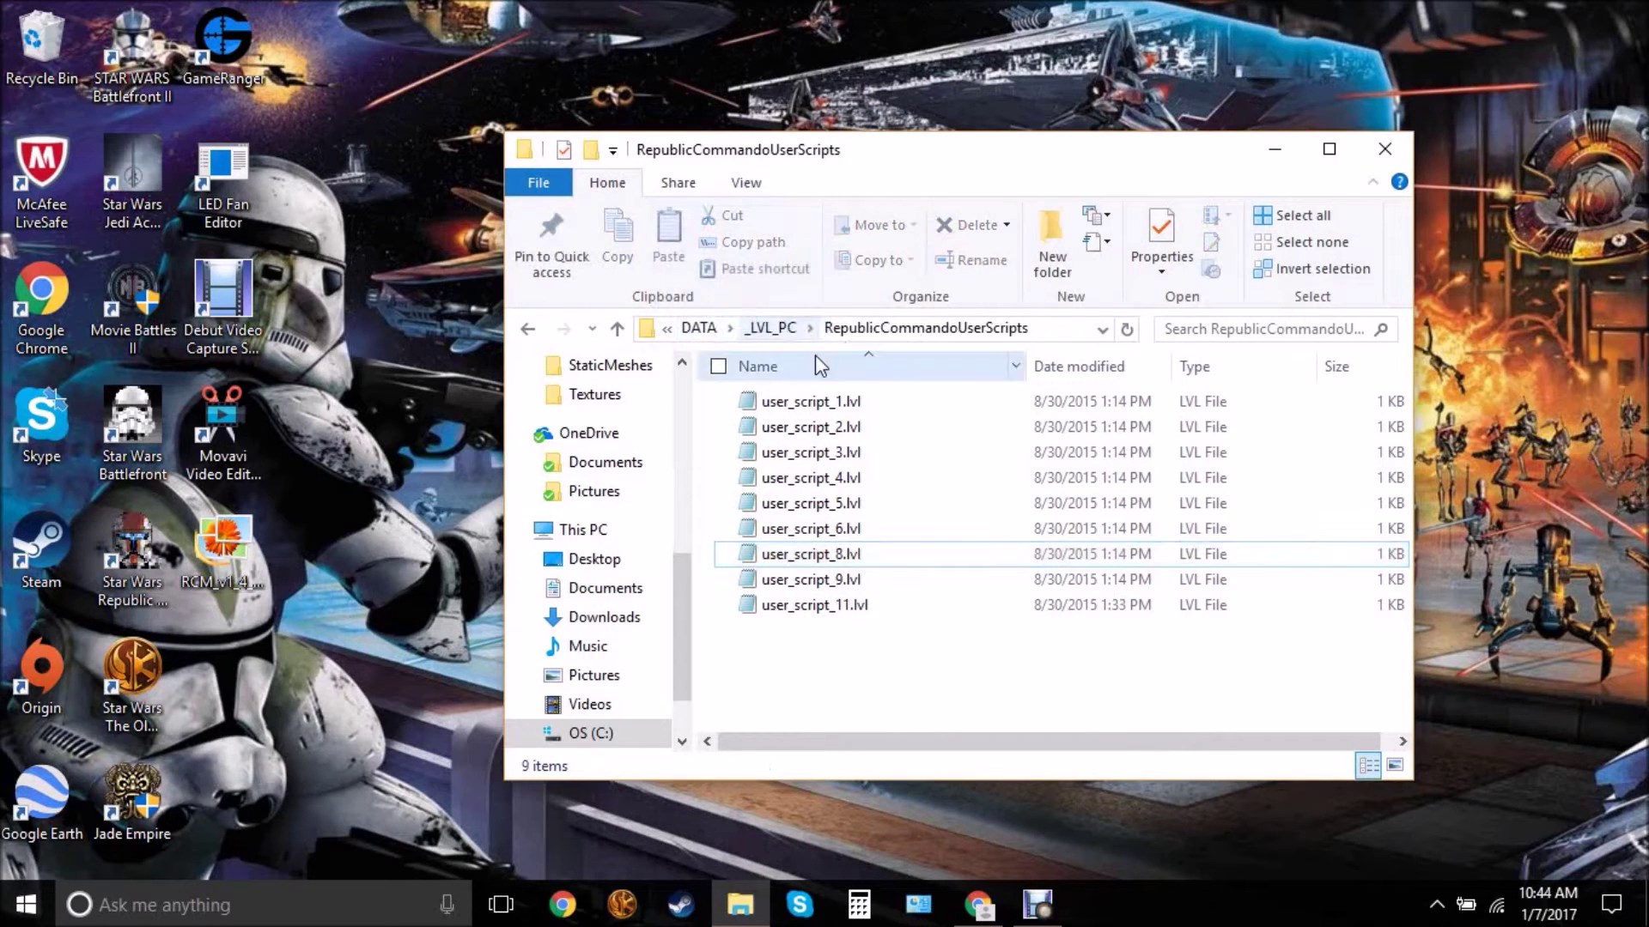
pyautogui.click(770, 328)
pyautogui.scroll(-3, 850, 548)
pyautogui.scroll(-2, 847, 577)
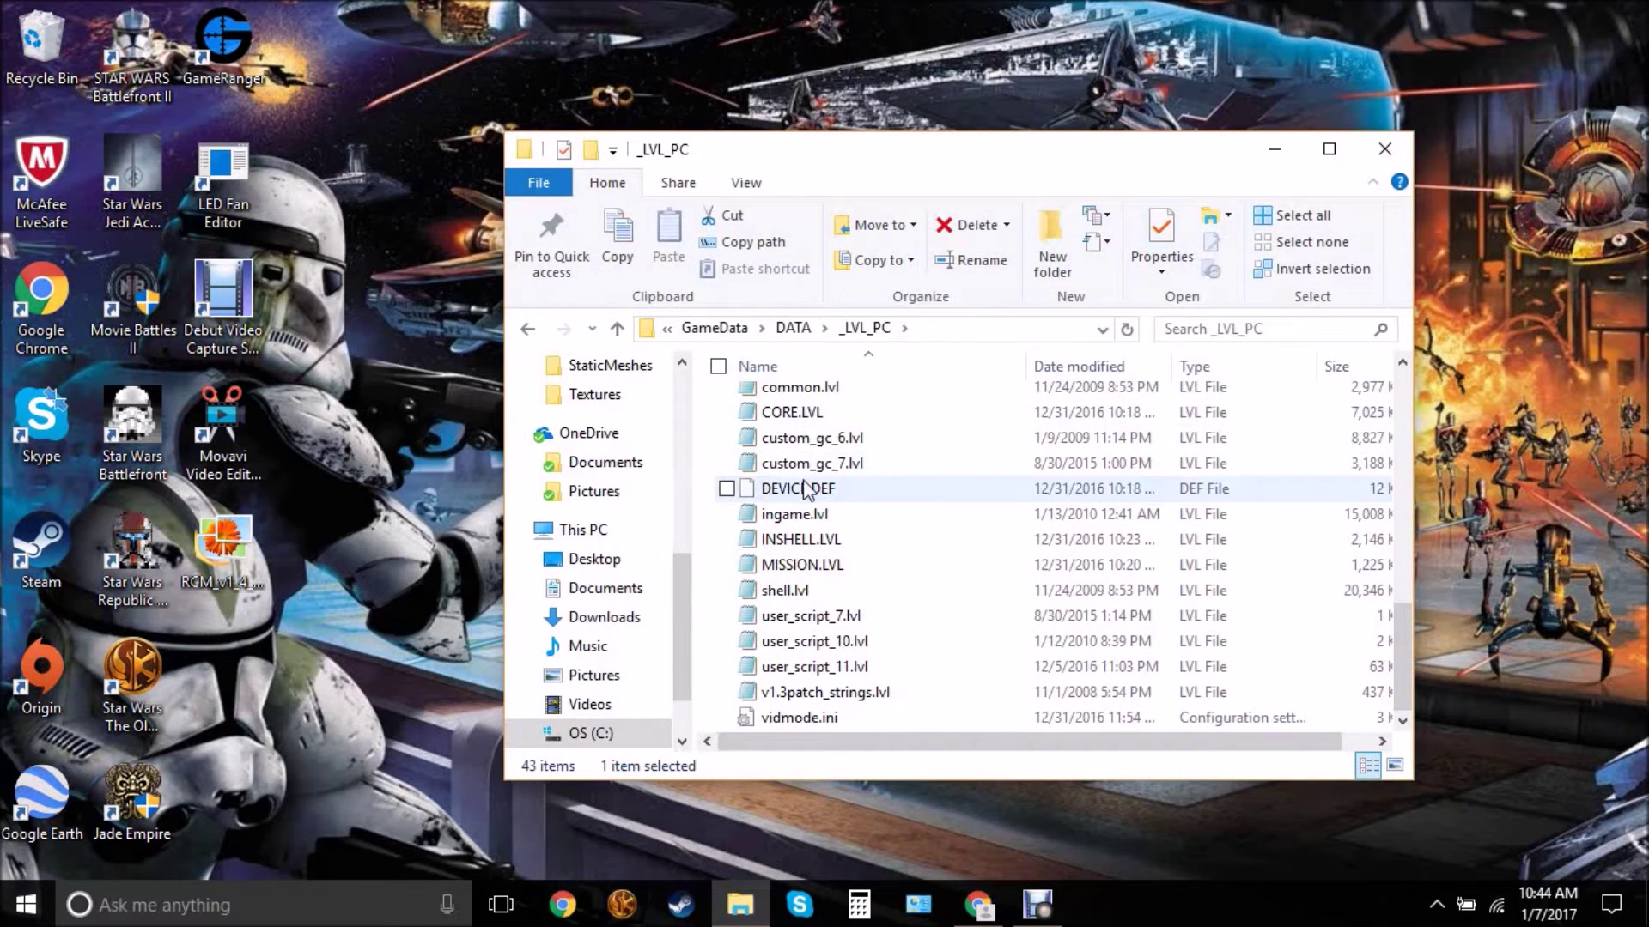
pyautogui.scroll(9, 802, 489)
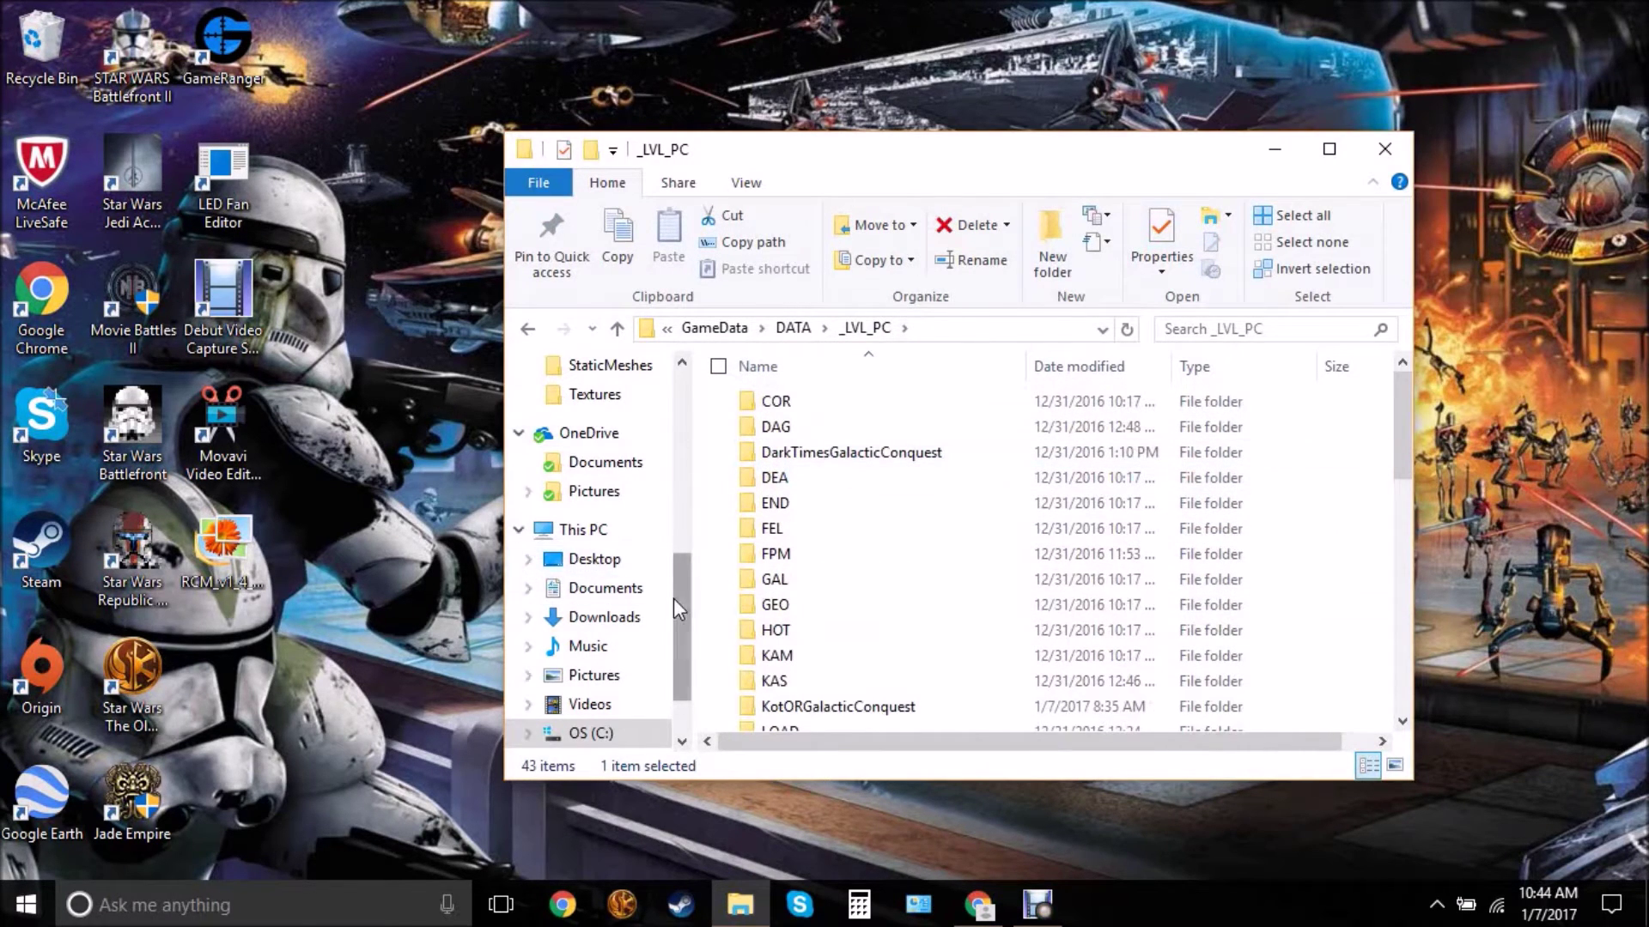
pyautogui.moveTo(674, 600); pyautogui.dragTo(670, 425)
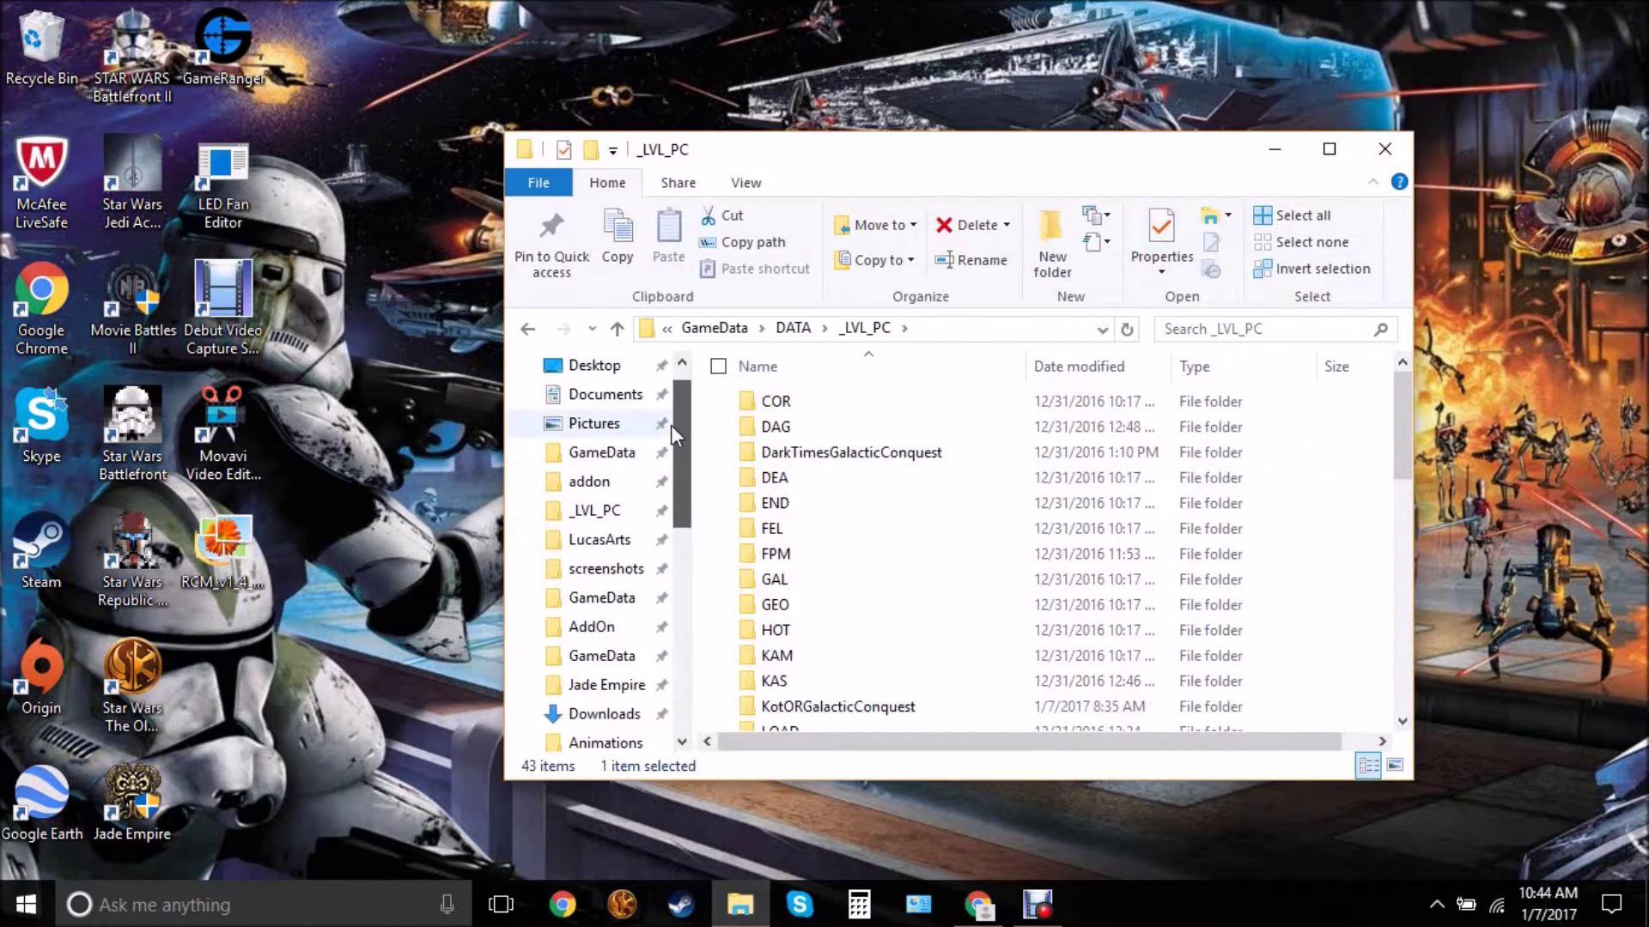
pyautogui.click(529, 329)
# Go back to GameData and open addon\RCM.
pyautogui.click(530, 332)
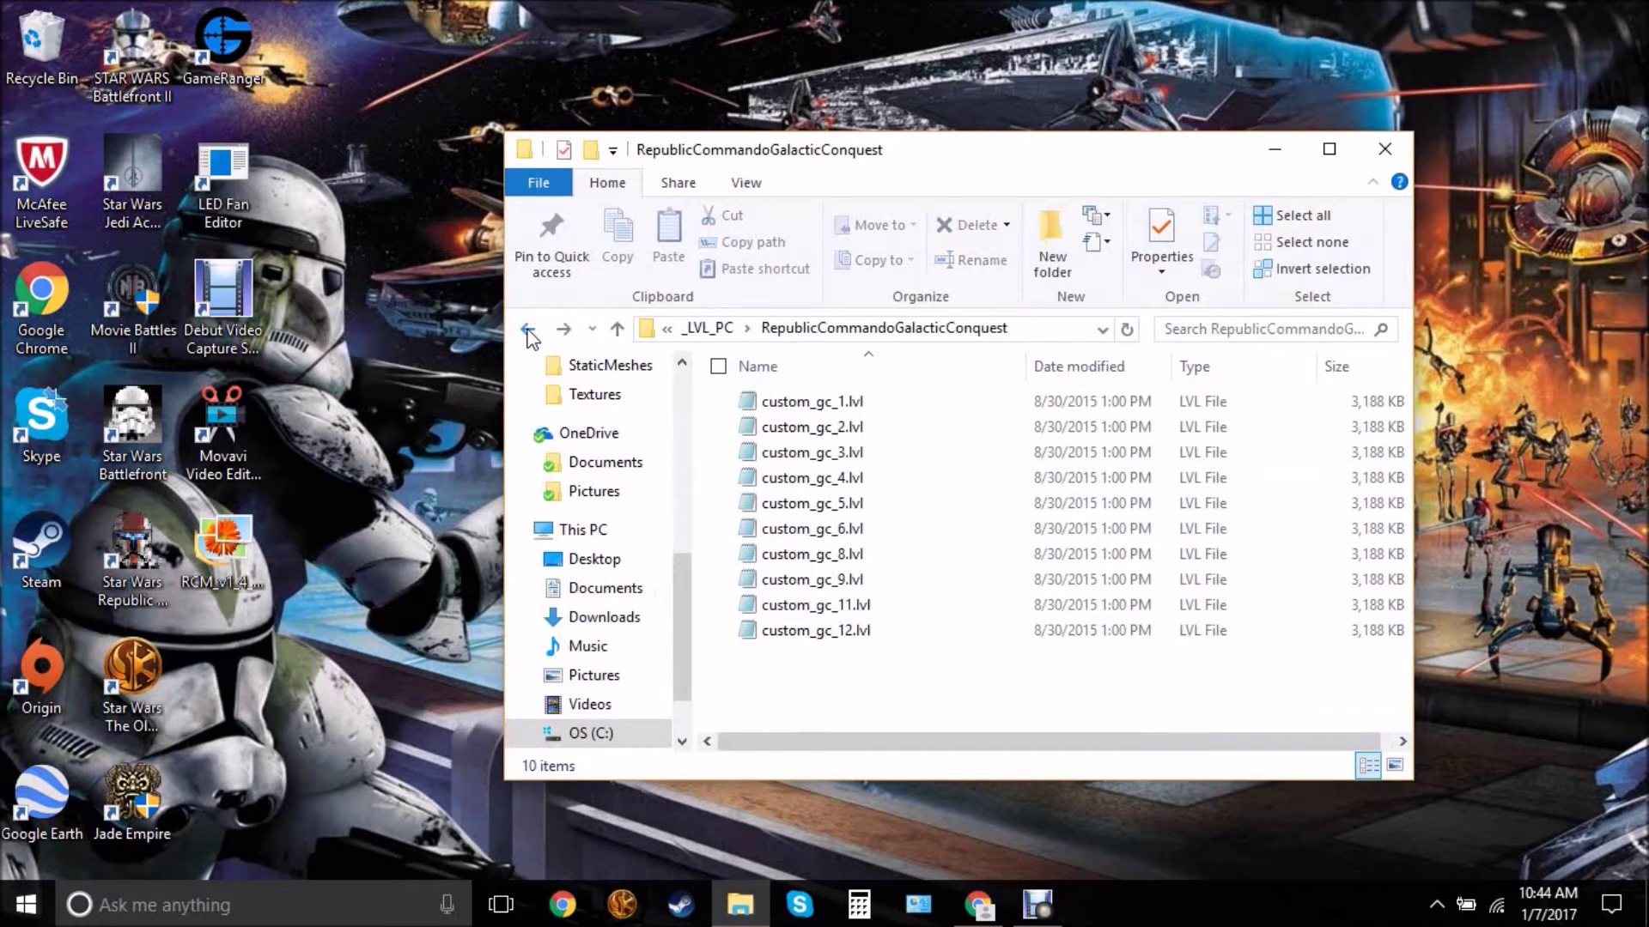
pyautogui.click(530, 332)
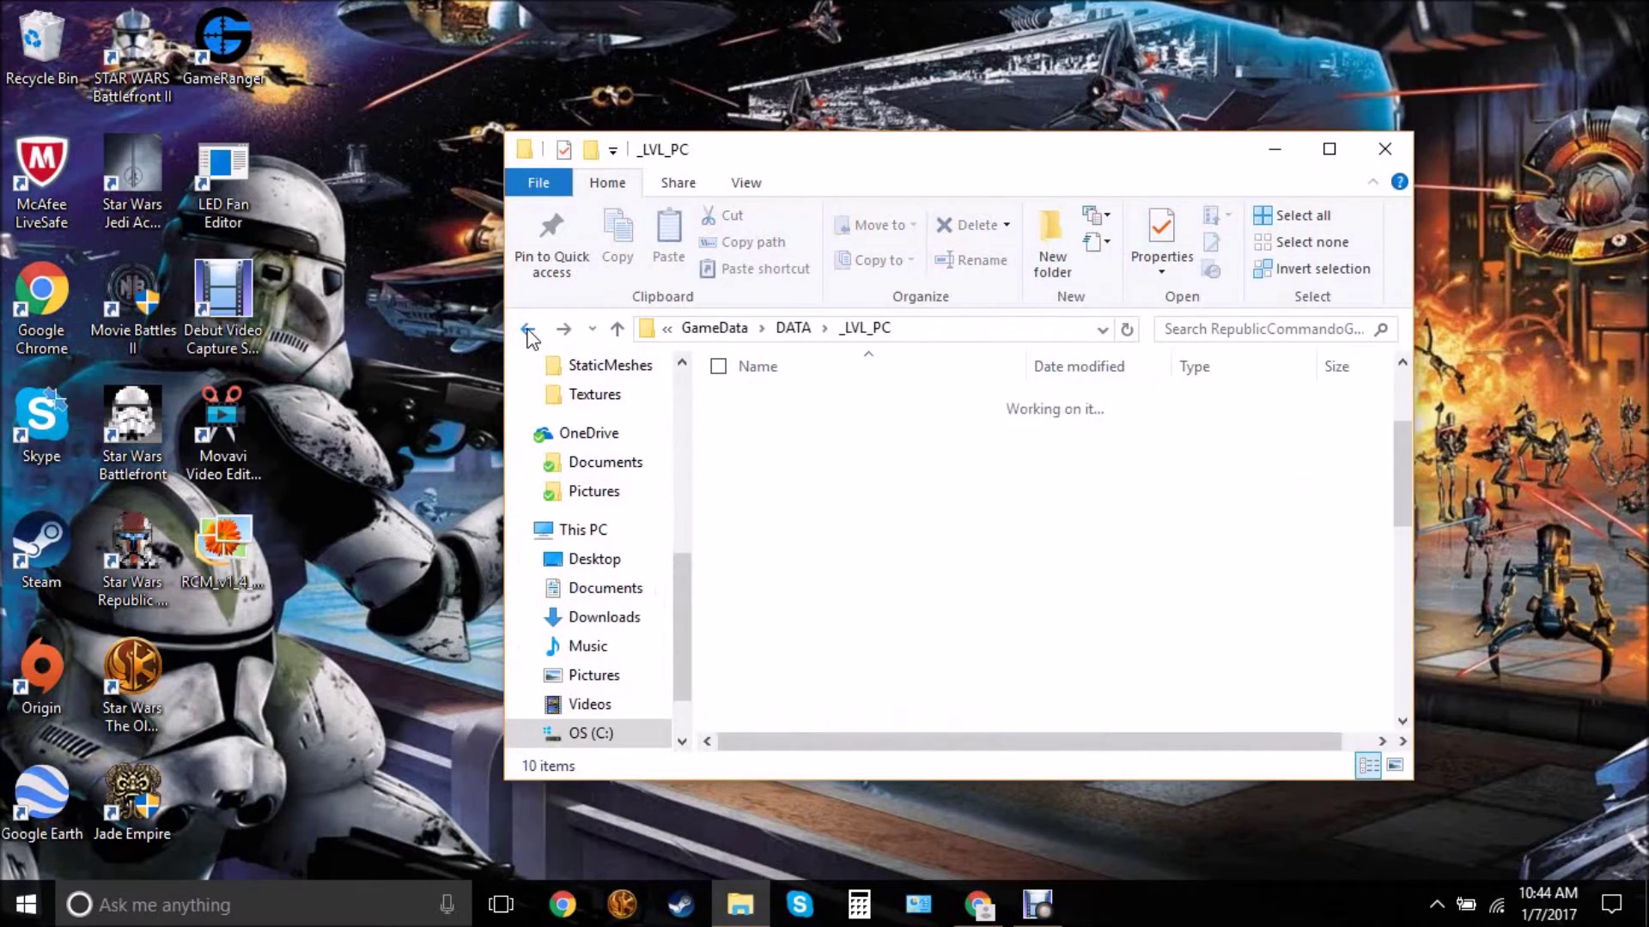
pyautogui.click(530, 333)
pyautogui.doubleClick(796, 407)
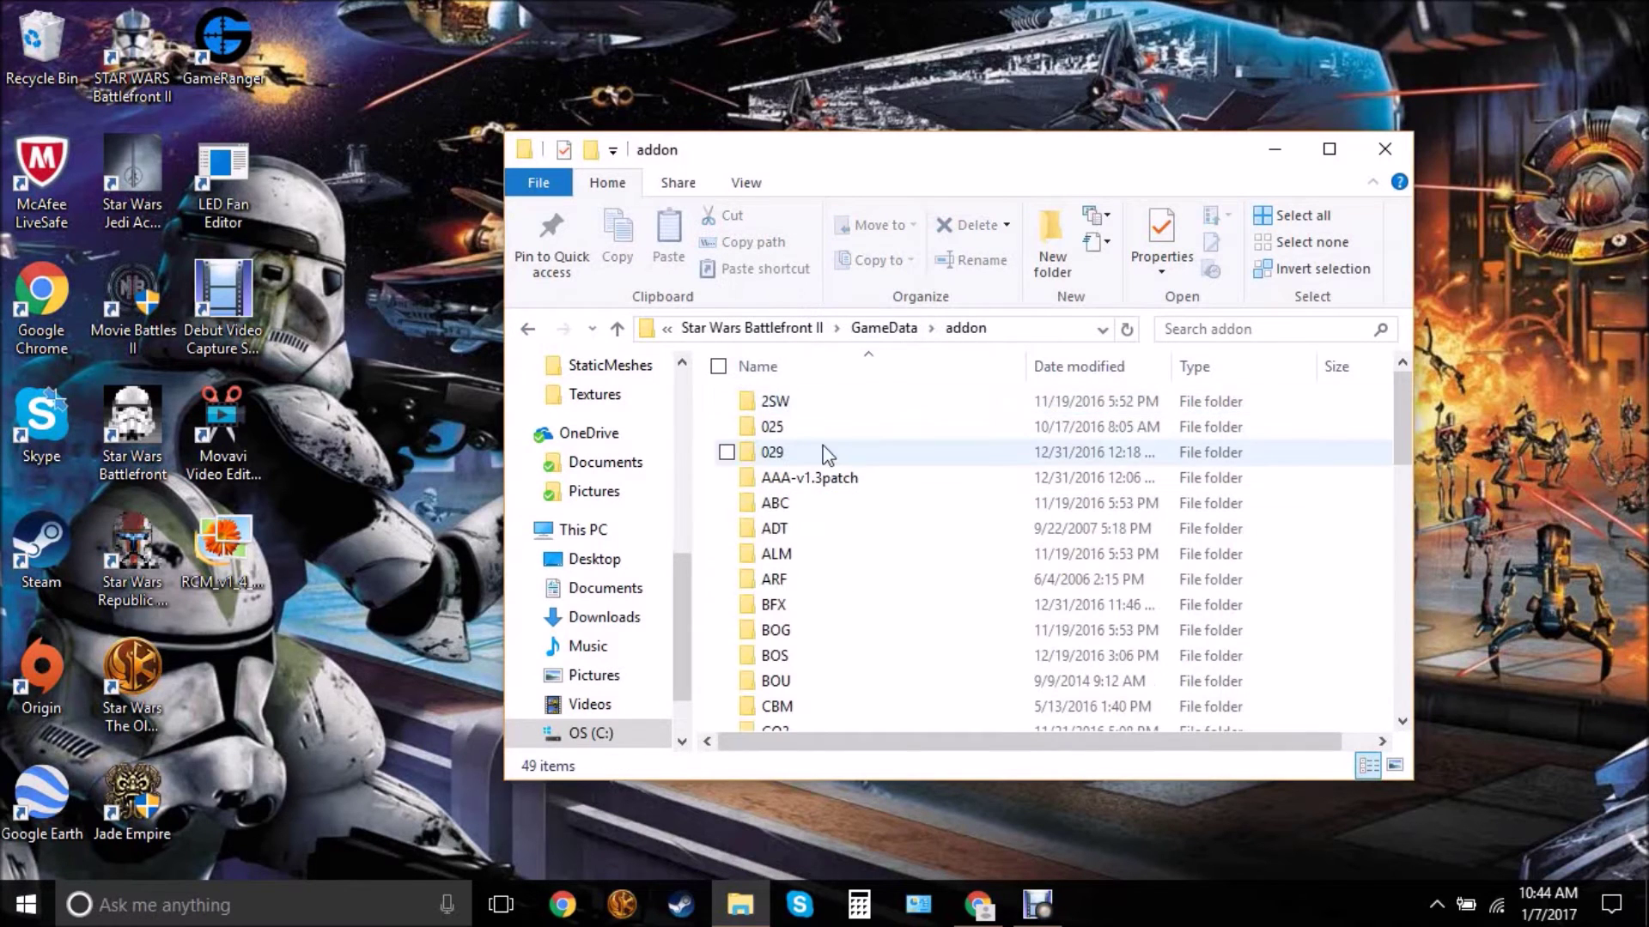
pyautogui.scroll(-3, 824, 450)
pyautogui.scroll(-1, 829, 464)
pyautogui.scroll(-2, 826, 502)
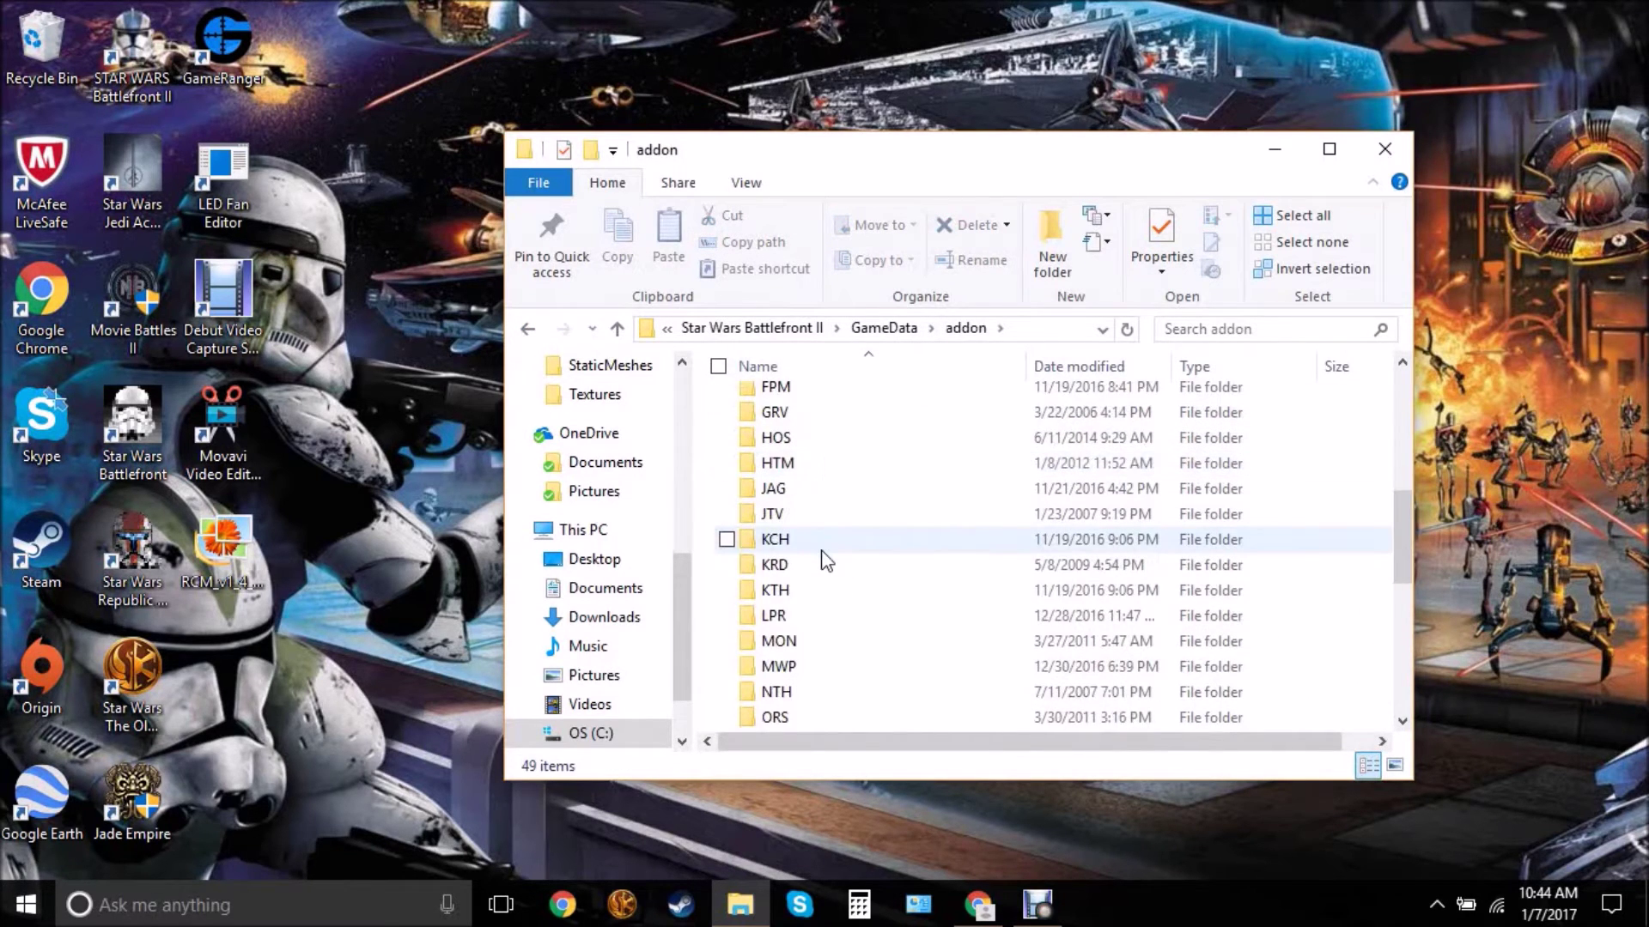
pyautogui.scroll(-1, 824, 560)
pyautogui.scroll(-2, 824, 560)
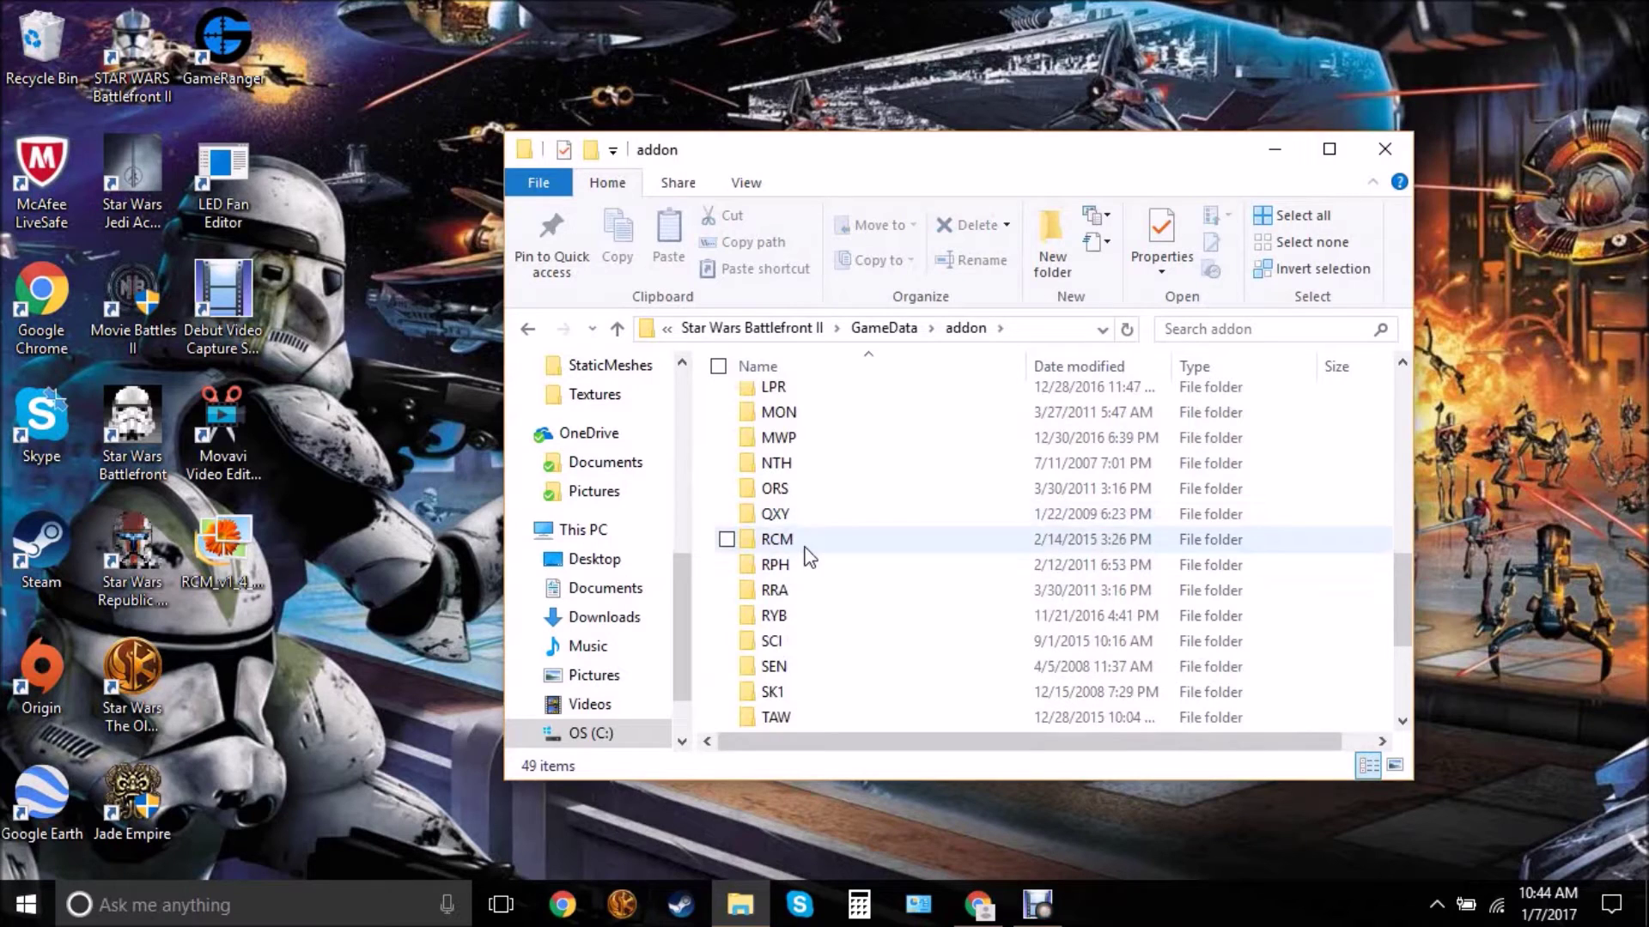
pyautogui.doubleClick(807, 541)
# Open RCM's data\_LVL_PC\Load folder and launch a second File Explorer window.
pyautogui.click(793, 408)
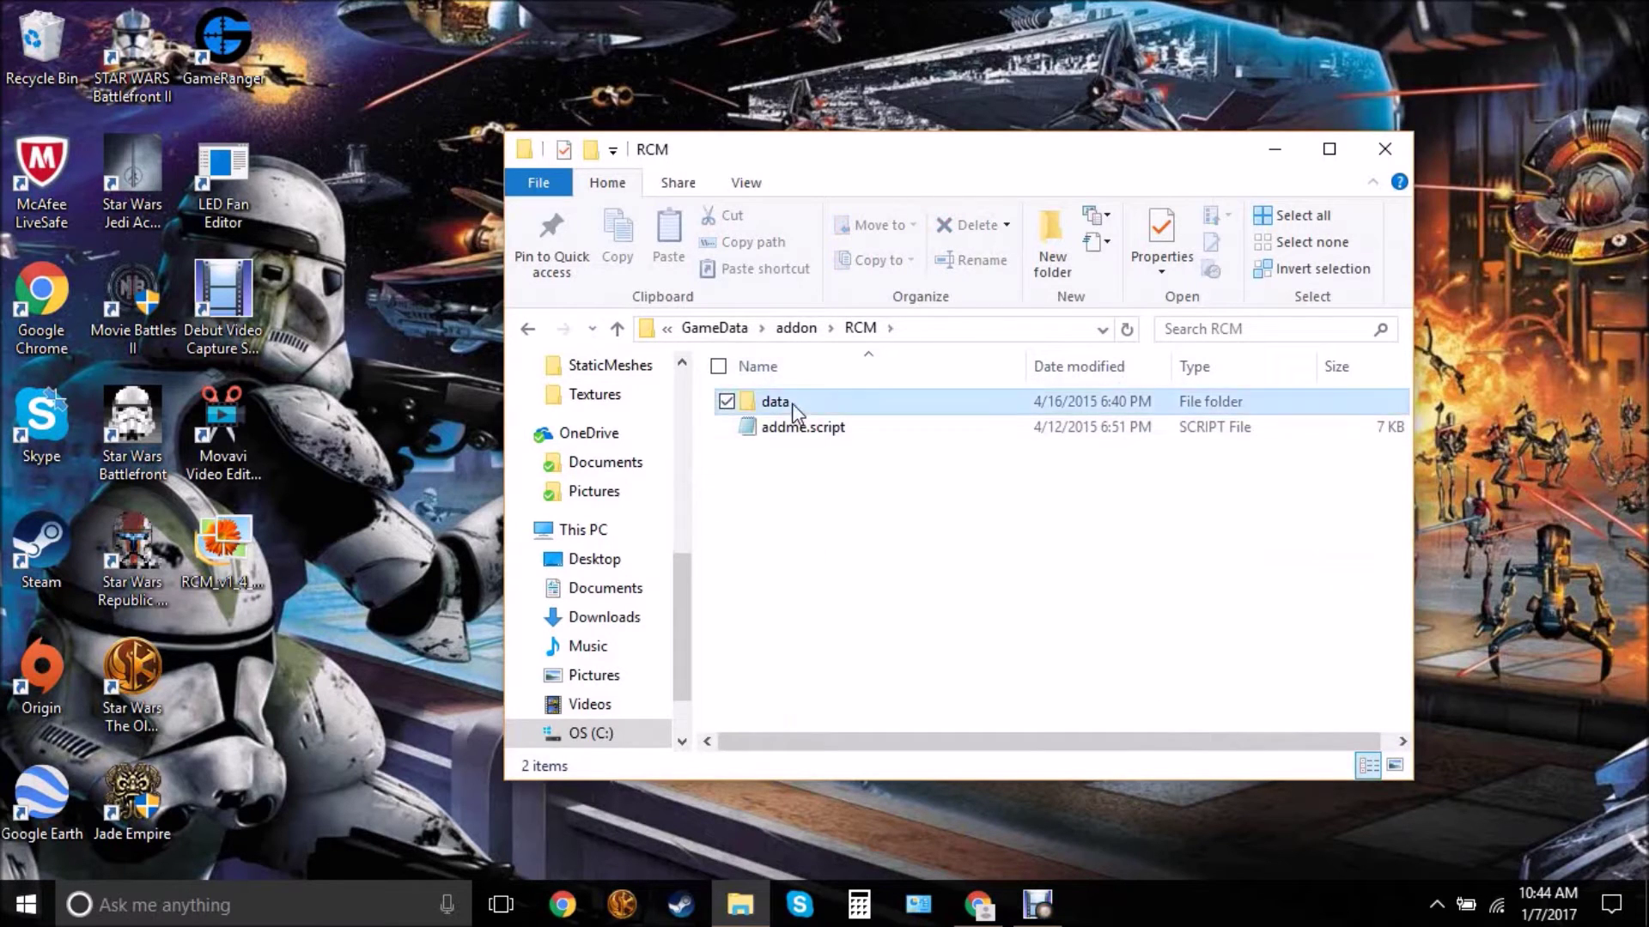
pyautogui.doubleClick(794, 408)
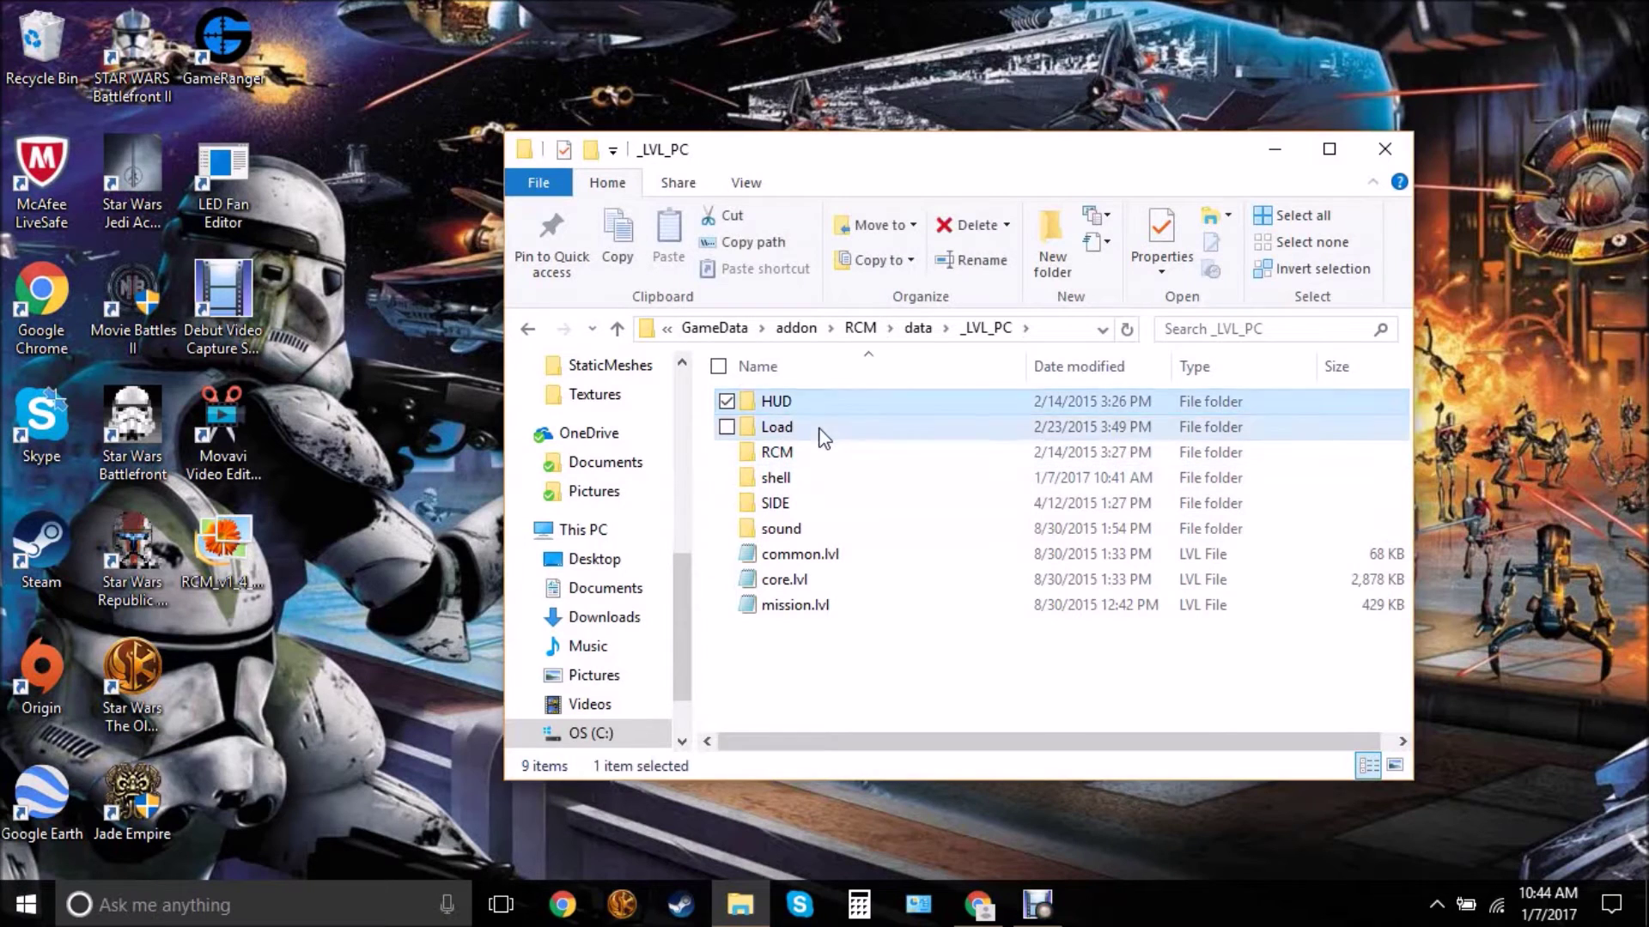
pyautogui.doubleClick(844, 428)
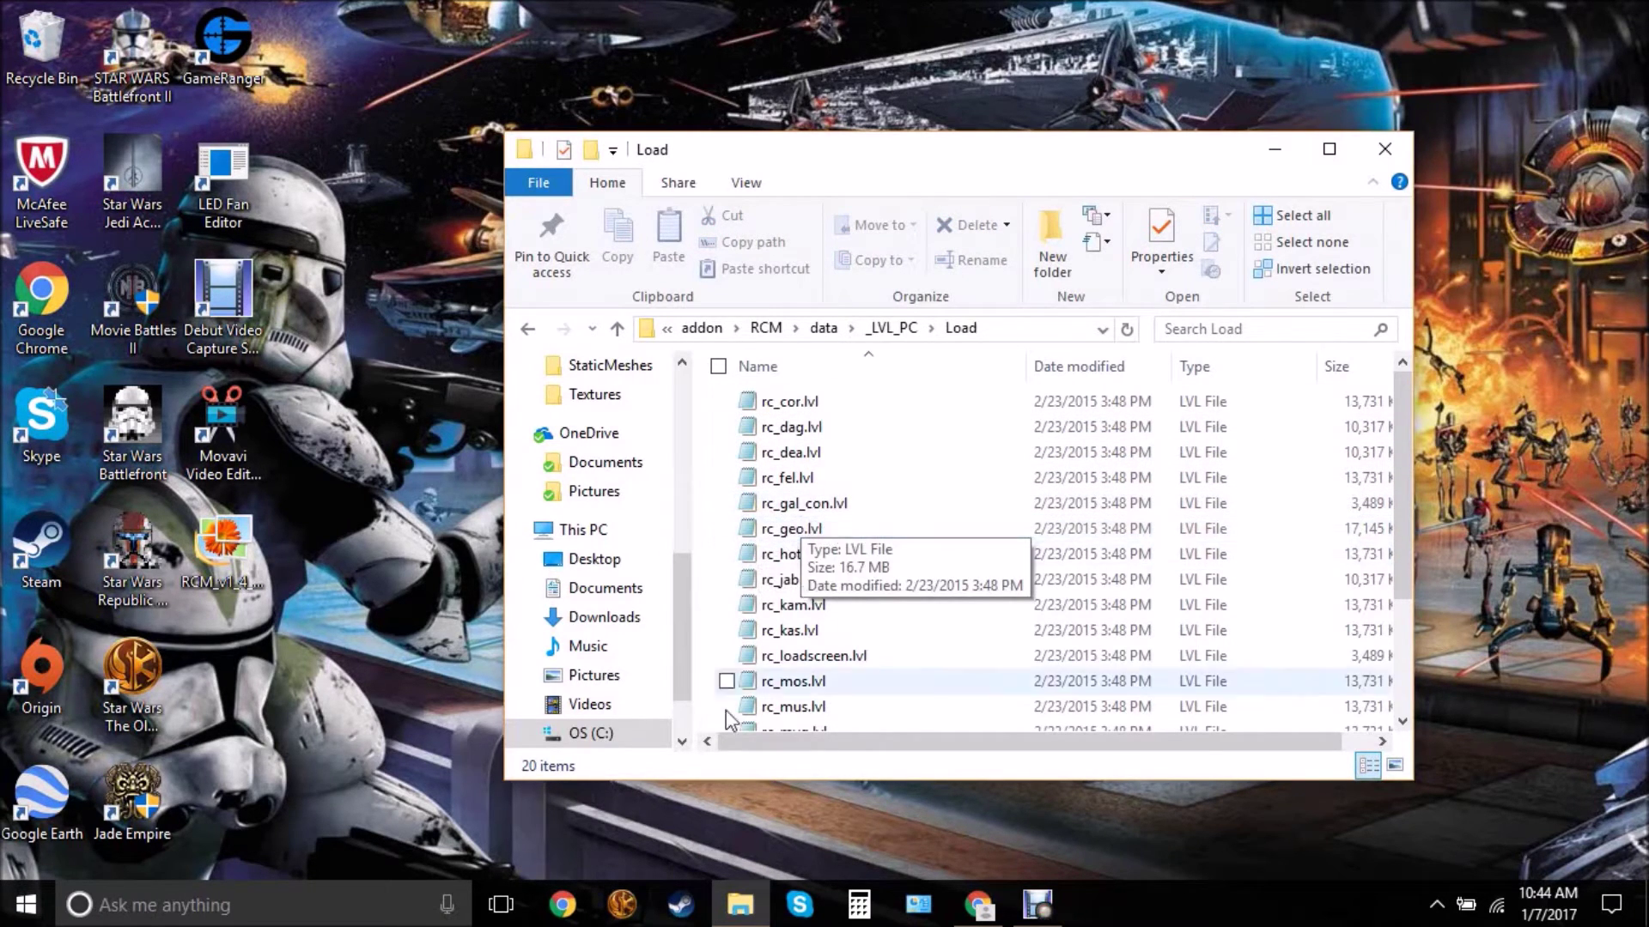
pyautogui.rightClick(741, 908)
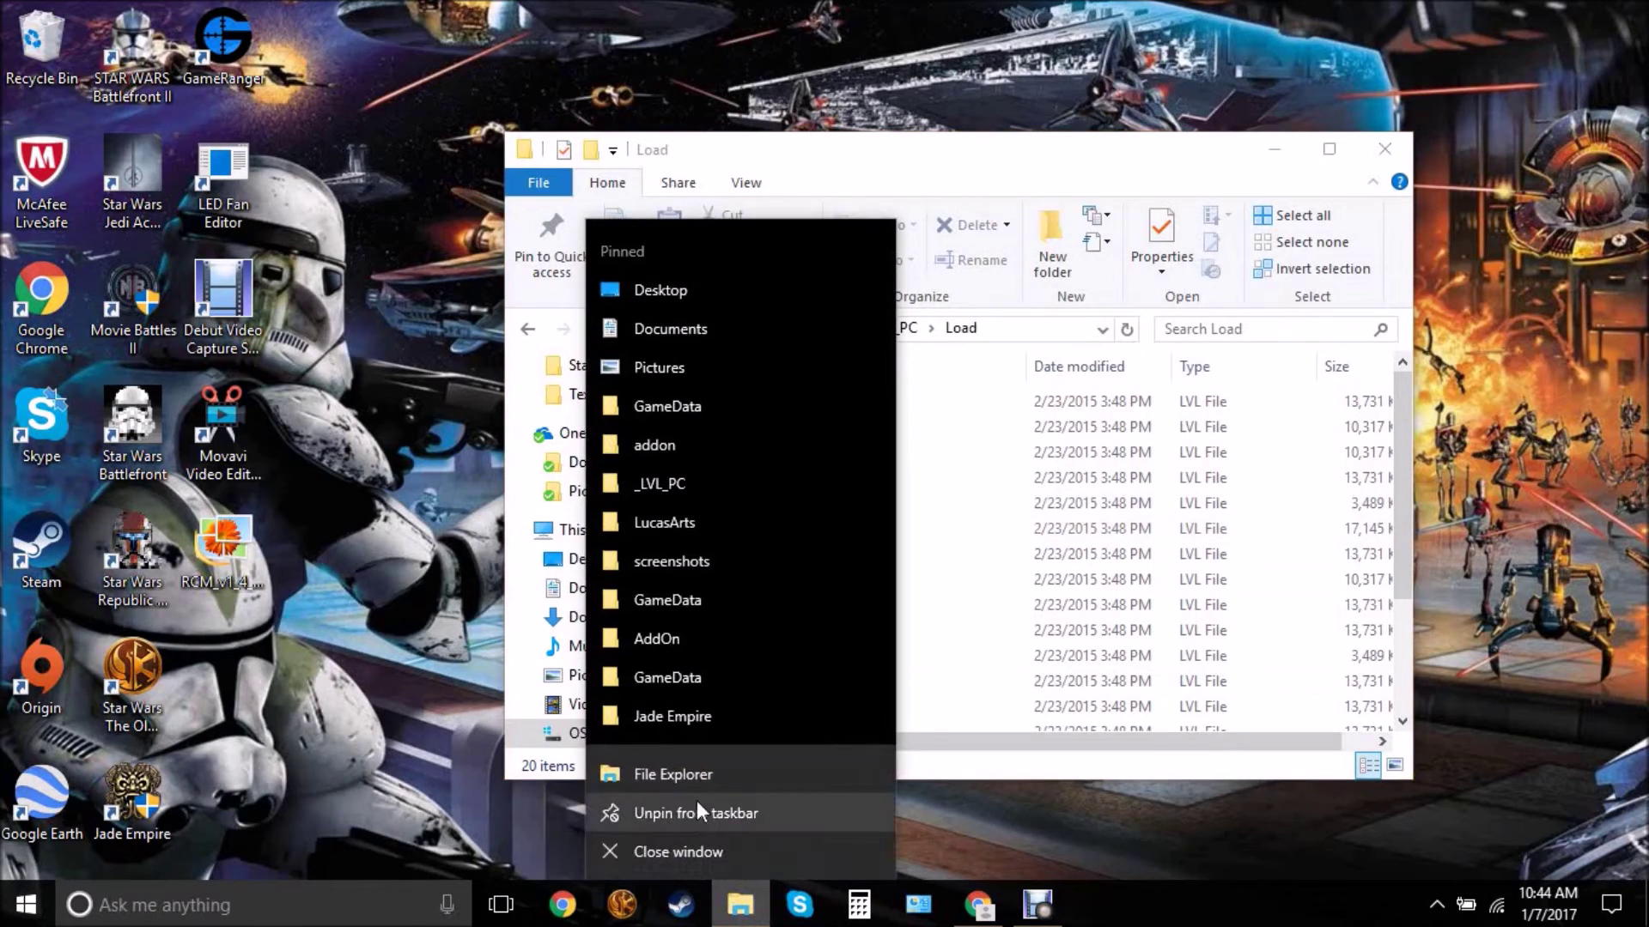
pyautogui.click(702, 770)
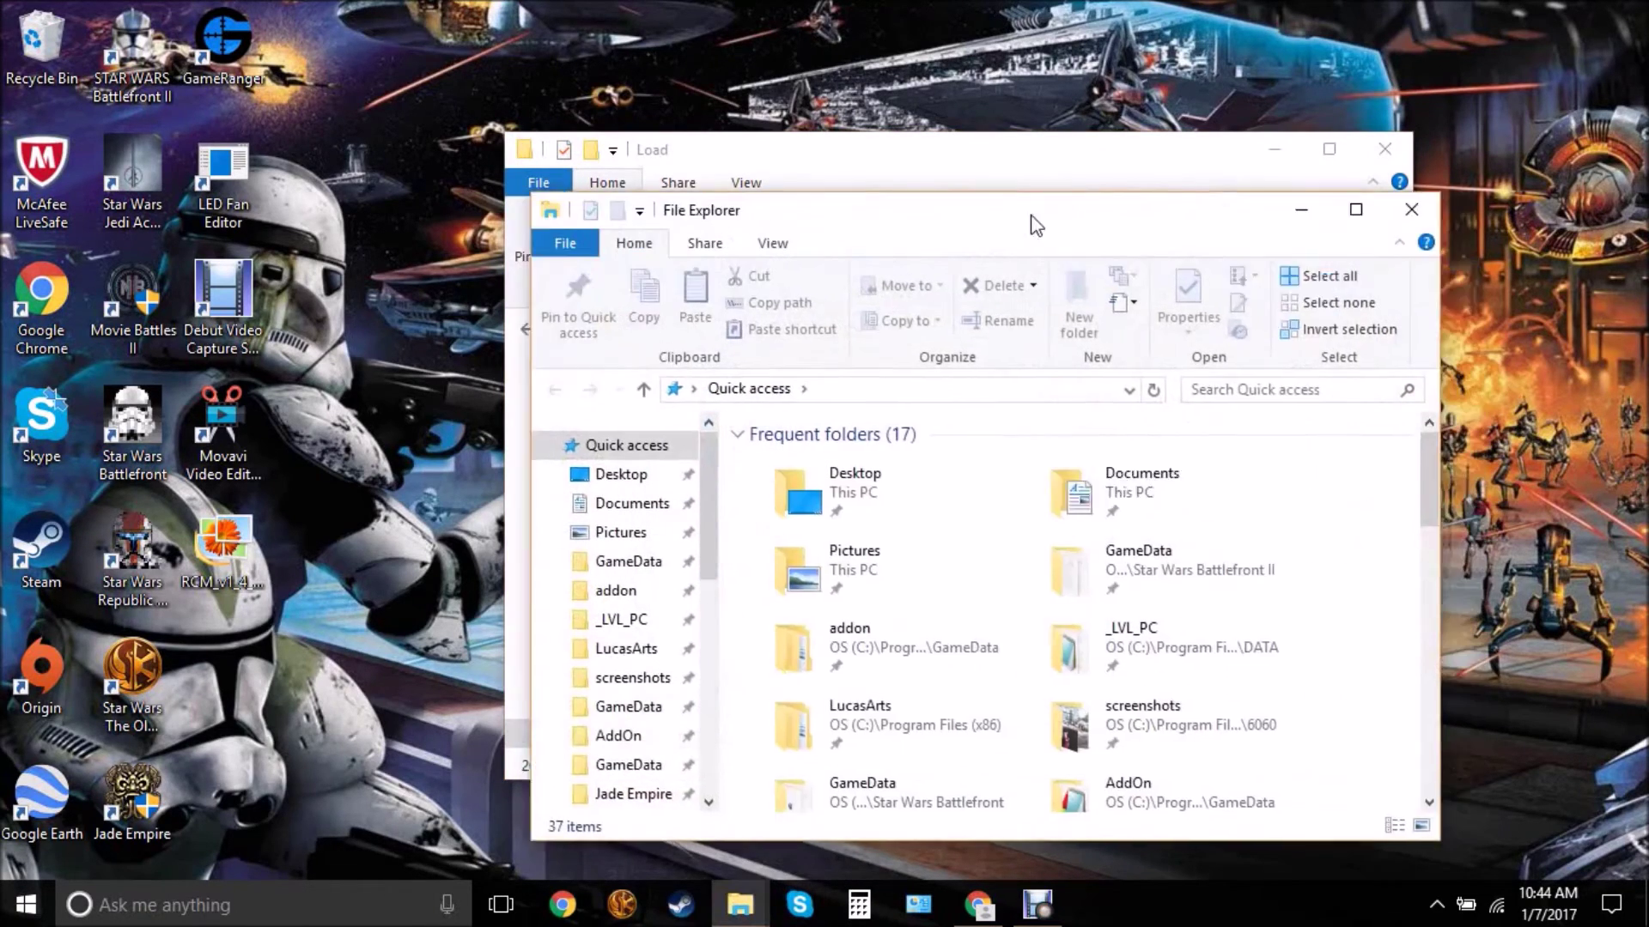
# Place the new Explorer window at upper left and the mod's Load window on the right.
pyautogui.moveTo(1031, 209); pyautogui.dragTo(731, 209)
pyautogui.moveTo(1122, 153); pyautogui.dragTo(1372, 154)
pyautogui.moveTo(631, 220)
pyautogui.mouseDown()
pyautogui.moveTo(409, 163)
pyautogui.moveTo(454, 169)
pyautogui.mouseUp()
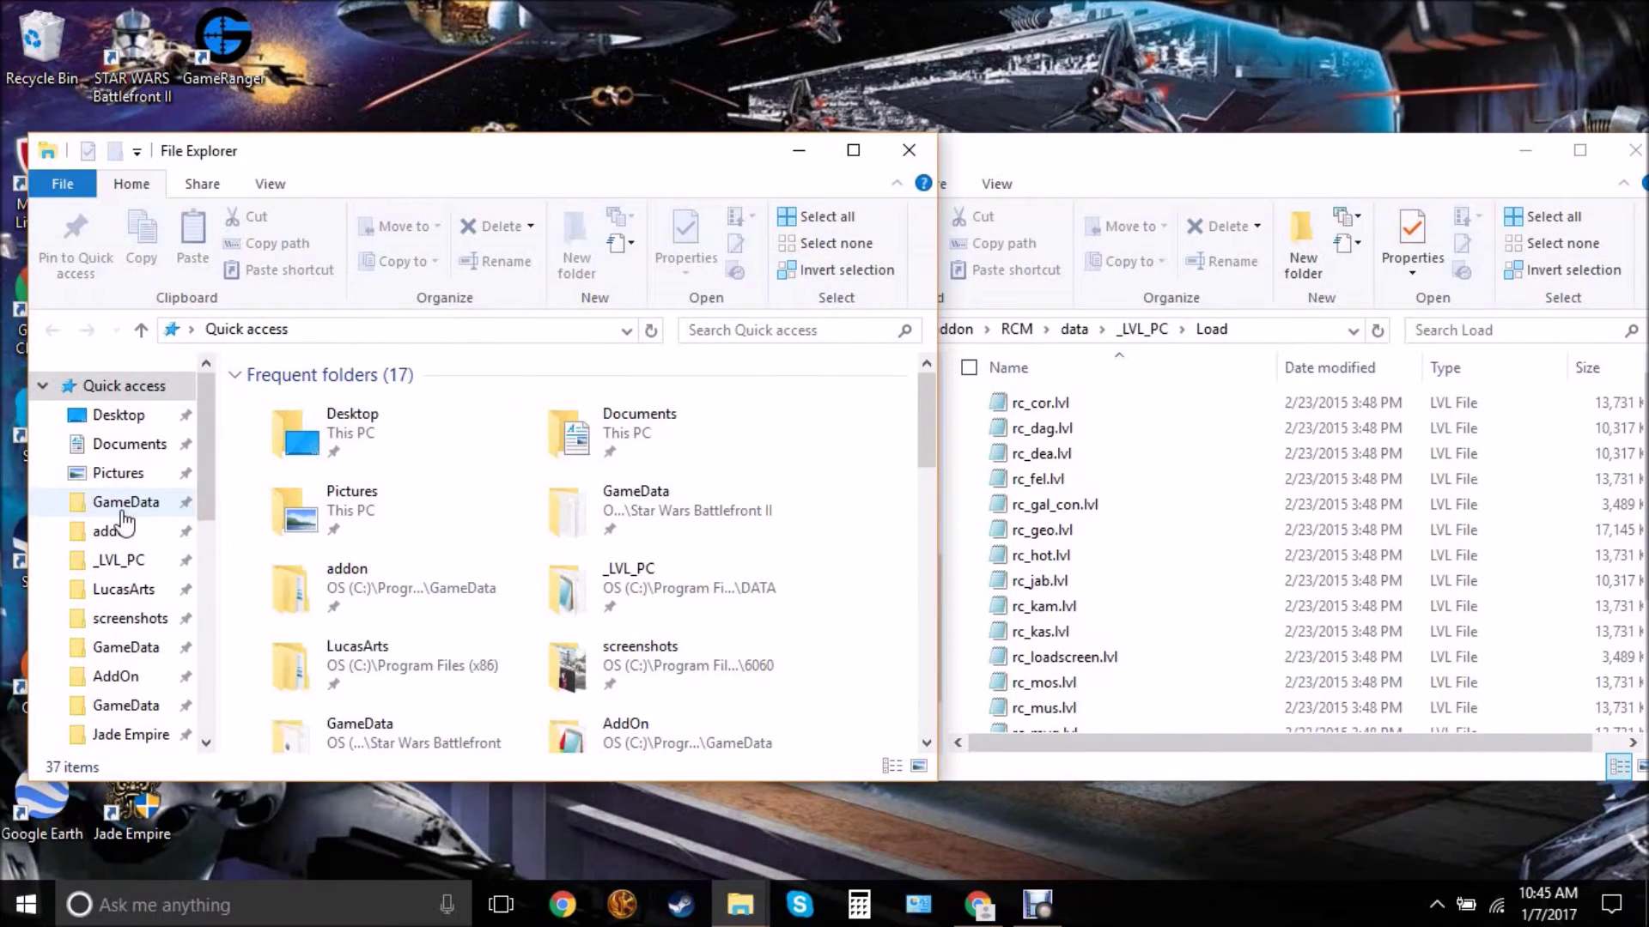
# Copy GAL_CON.LVL from the game's _LVL_PC\LOAD folder.
pyautogui.click(119, 559)
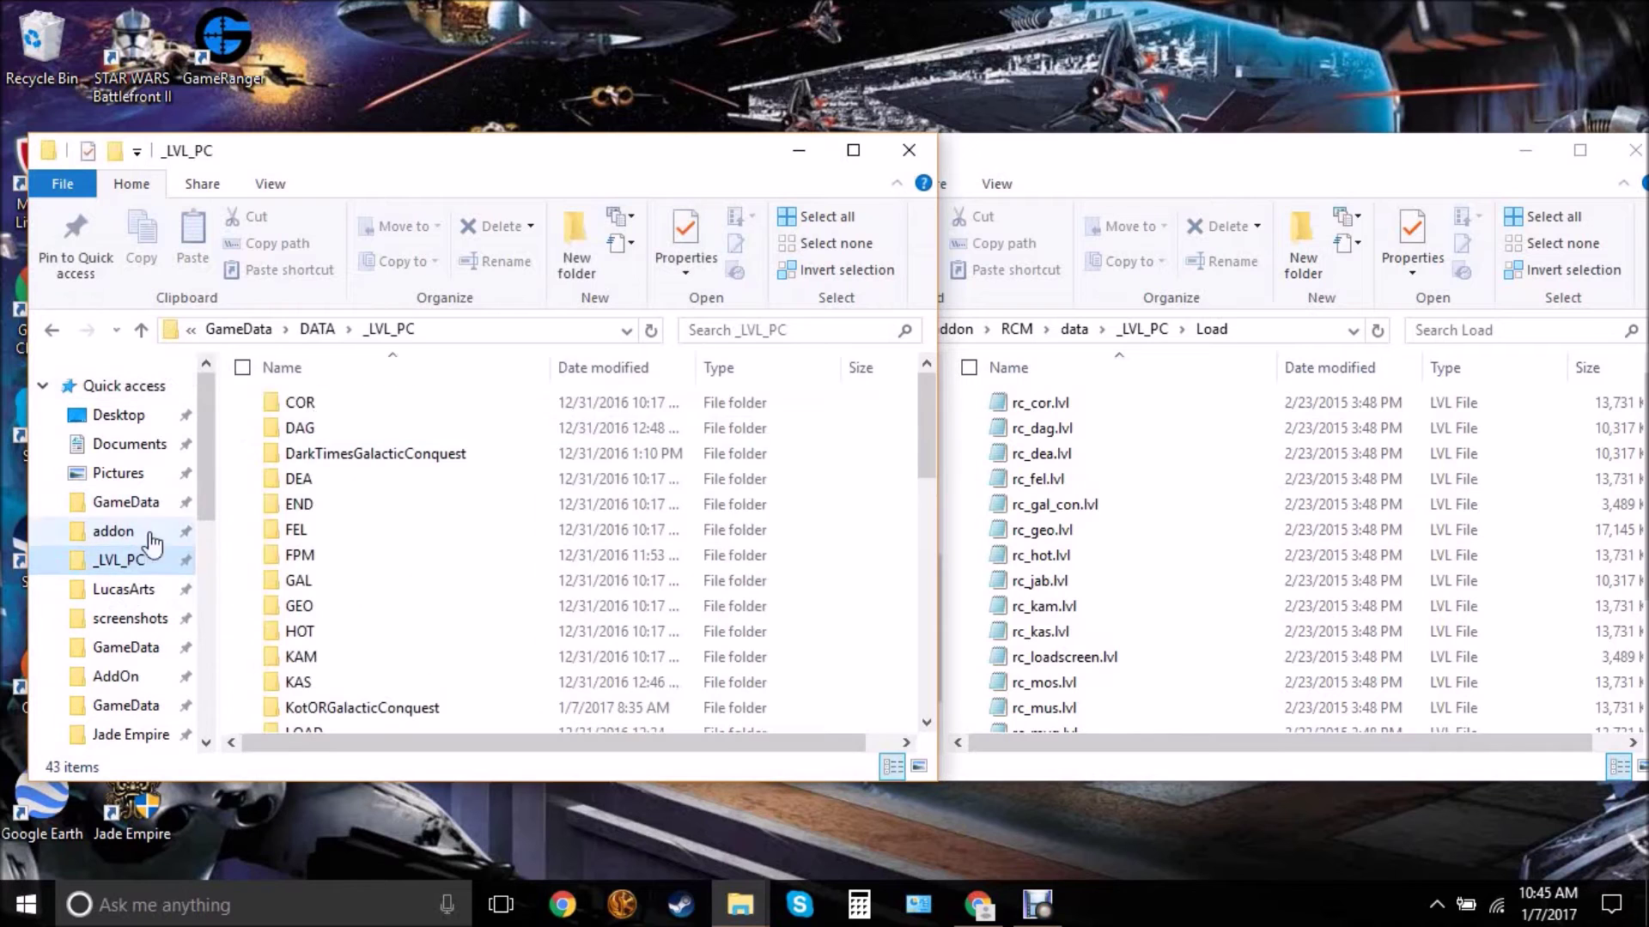
pyautogui.scroll(-4, 389, 459)
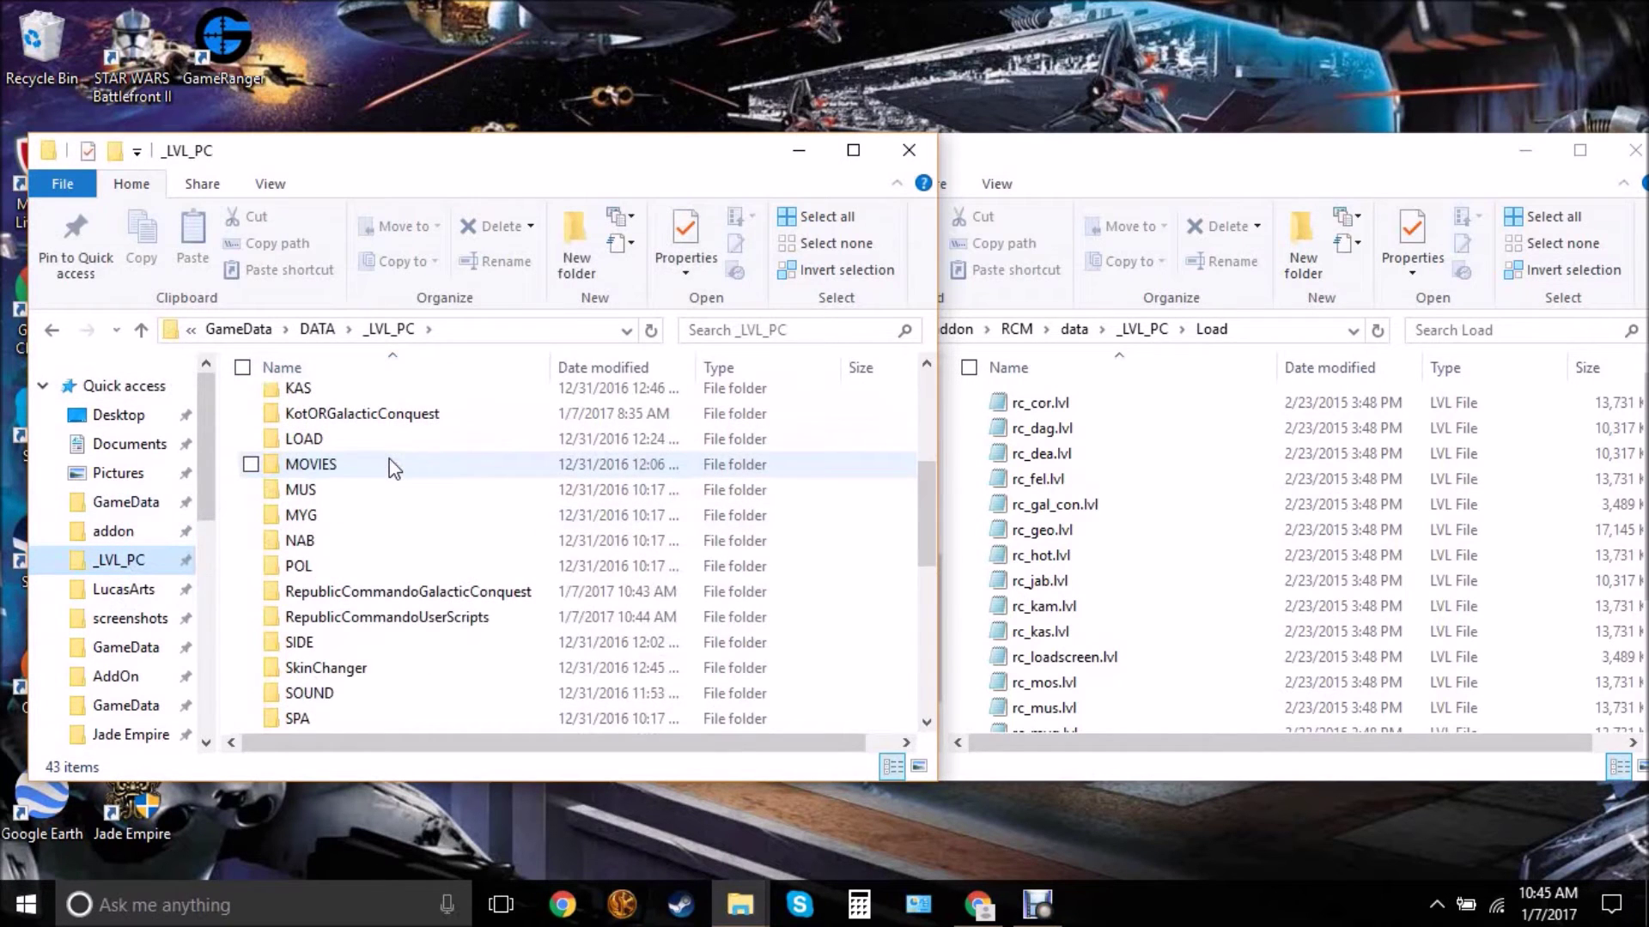
pyautogui.doubleClick(367, 445)
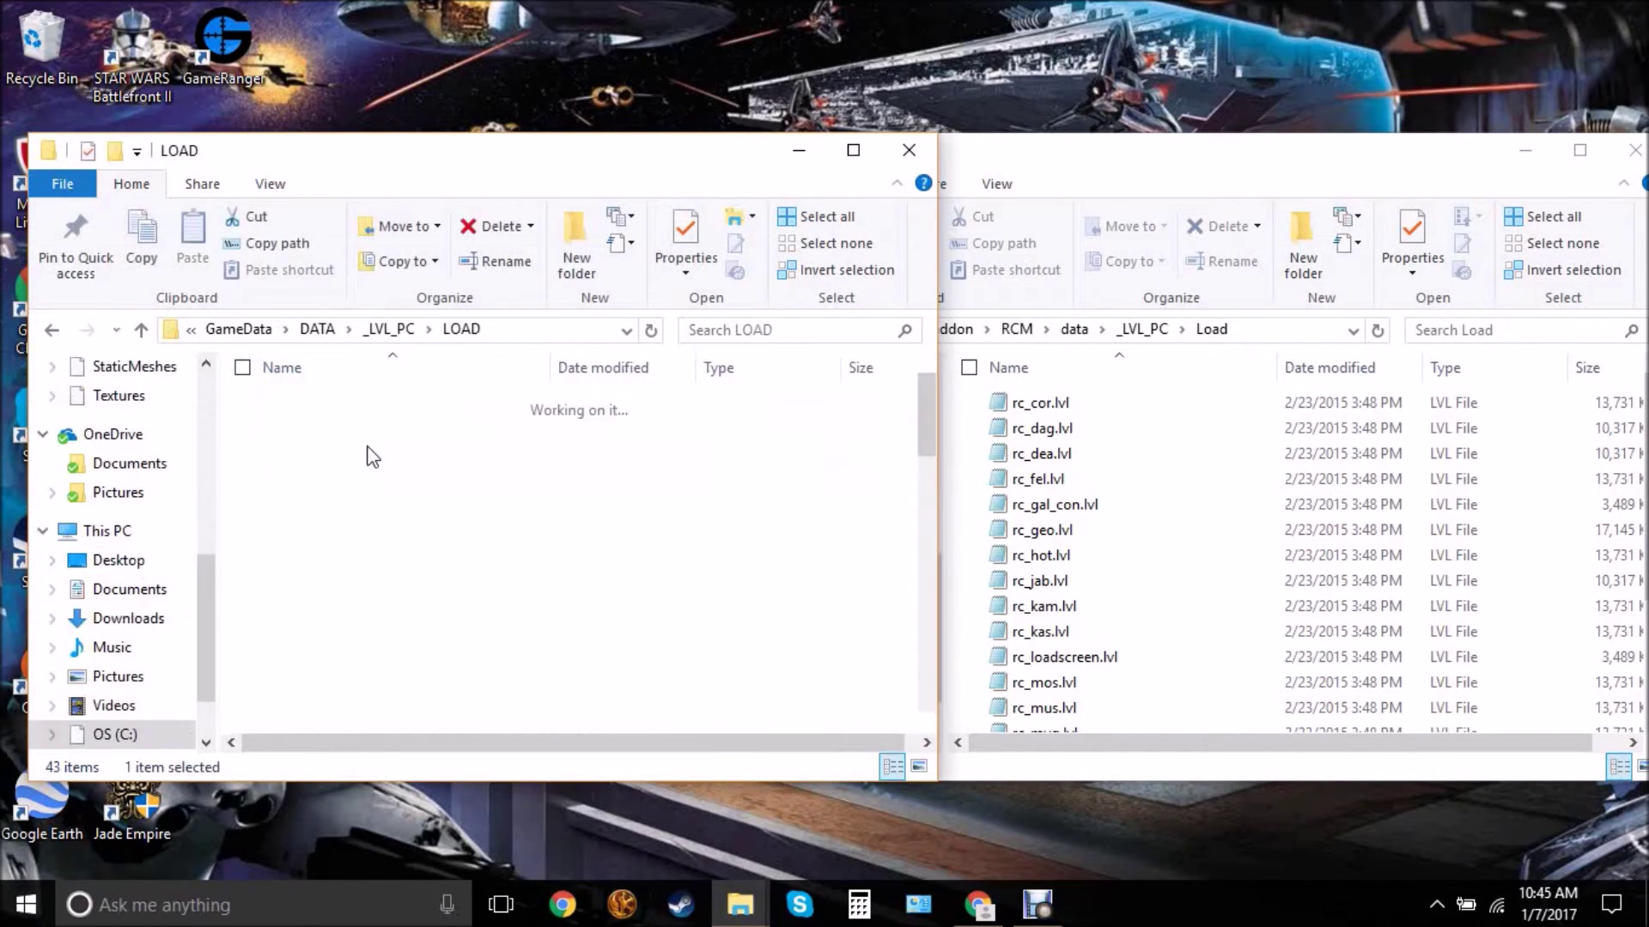
pyautogui.scroll(-2, 380, 541)
pyautogui.scroll(-2, 381, 541)
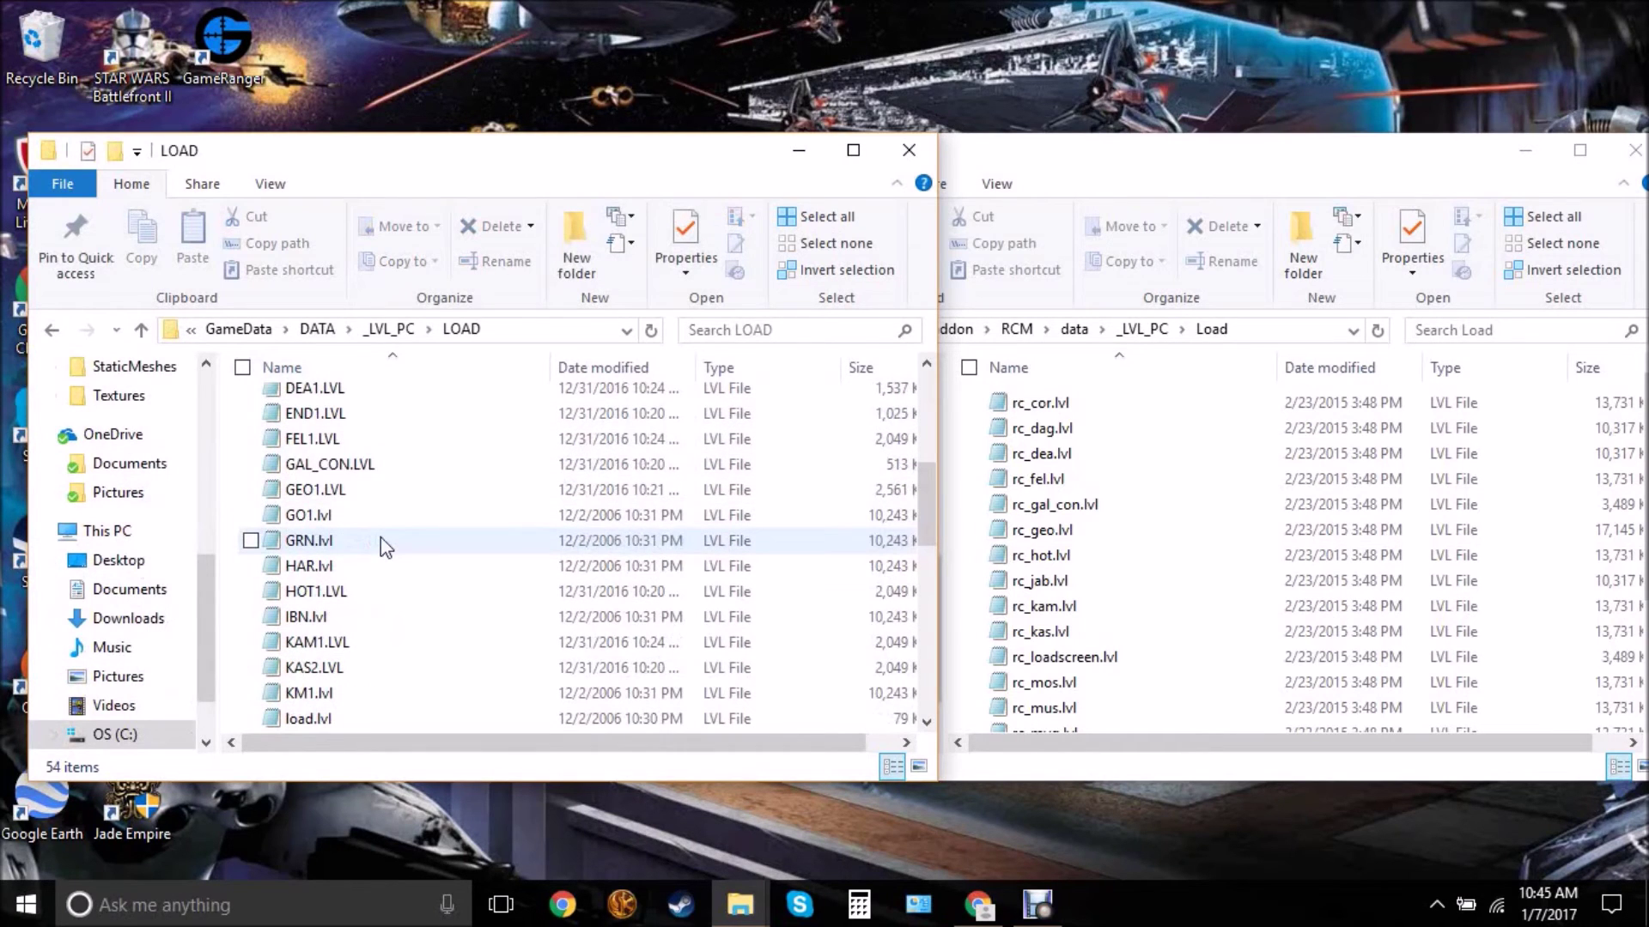
pyautogui.rightClick(333, 467)
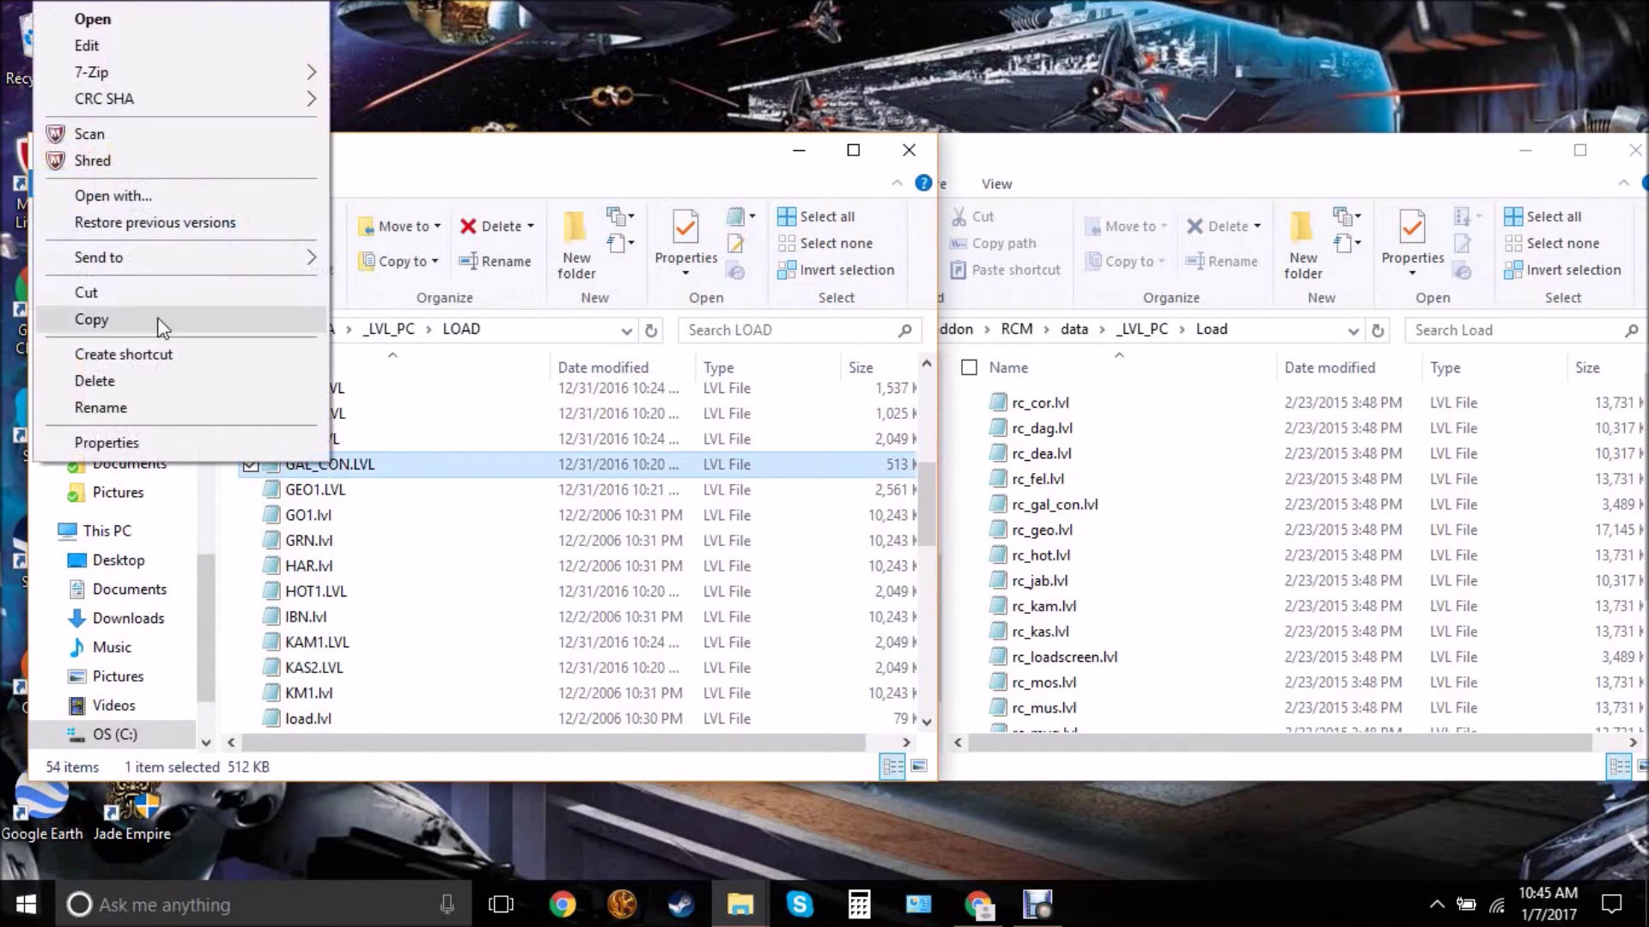
pyautogui.click(162, 324)
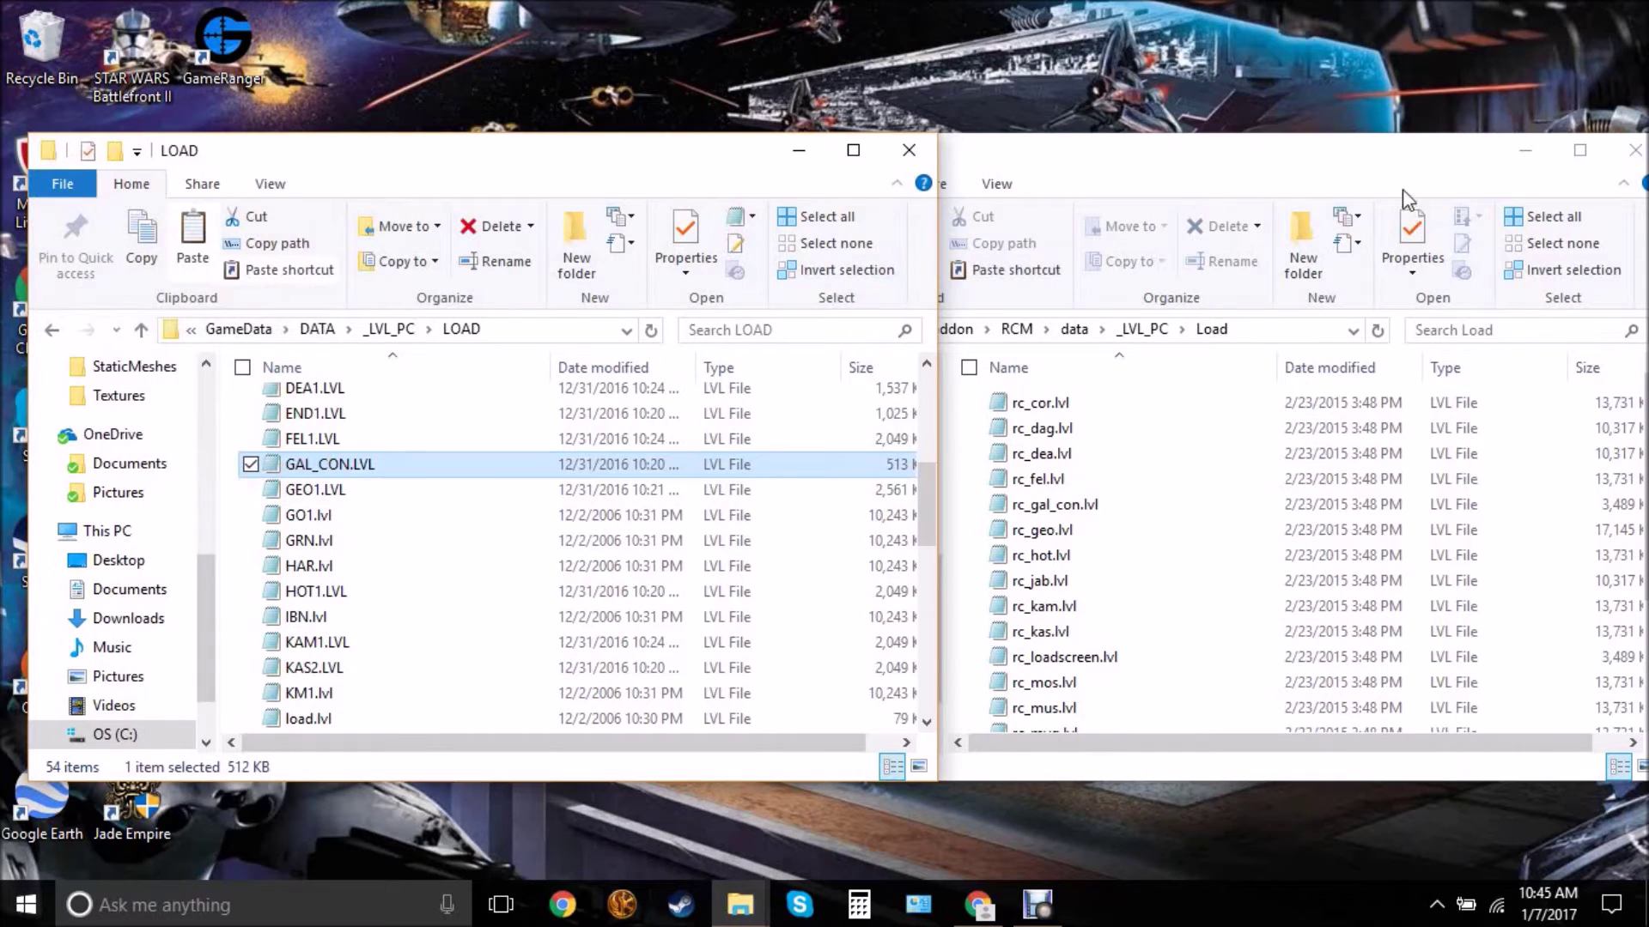
# Reposition both Explorer windows and maximize the mod's Load window.
pyautogui.click(1391, 186)
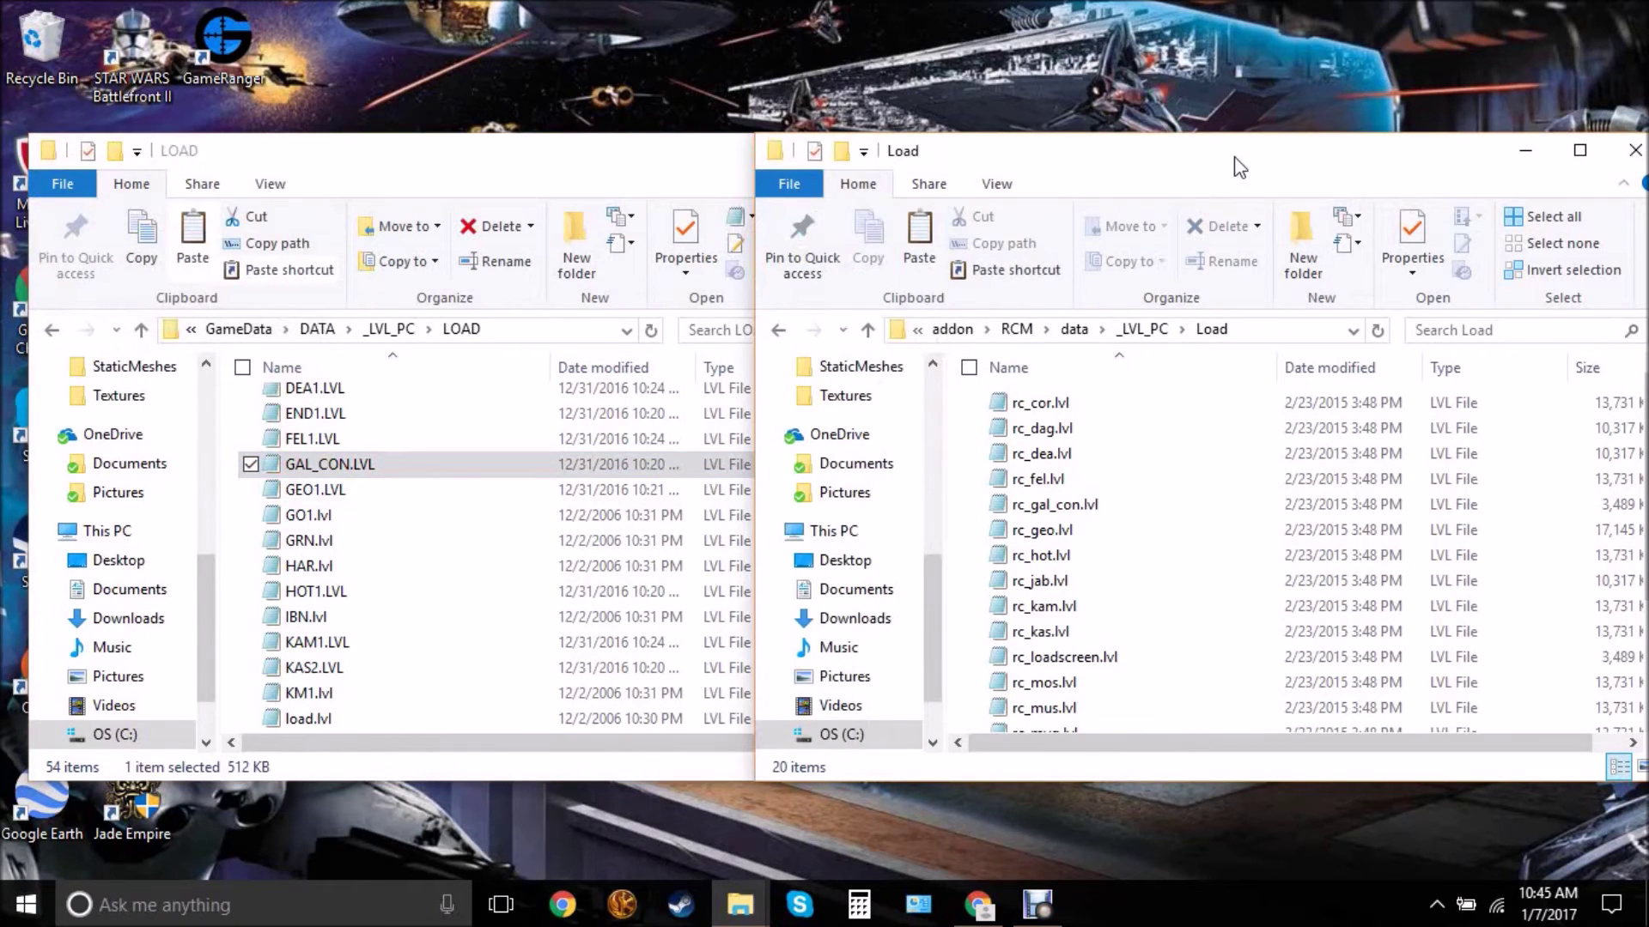
pyautogui.moveTo(1235, 166); pyautogui.dragTo(1065, 152)
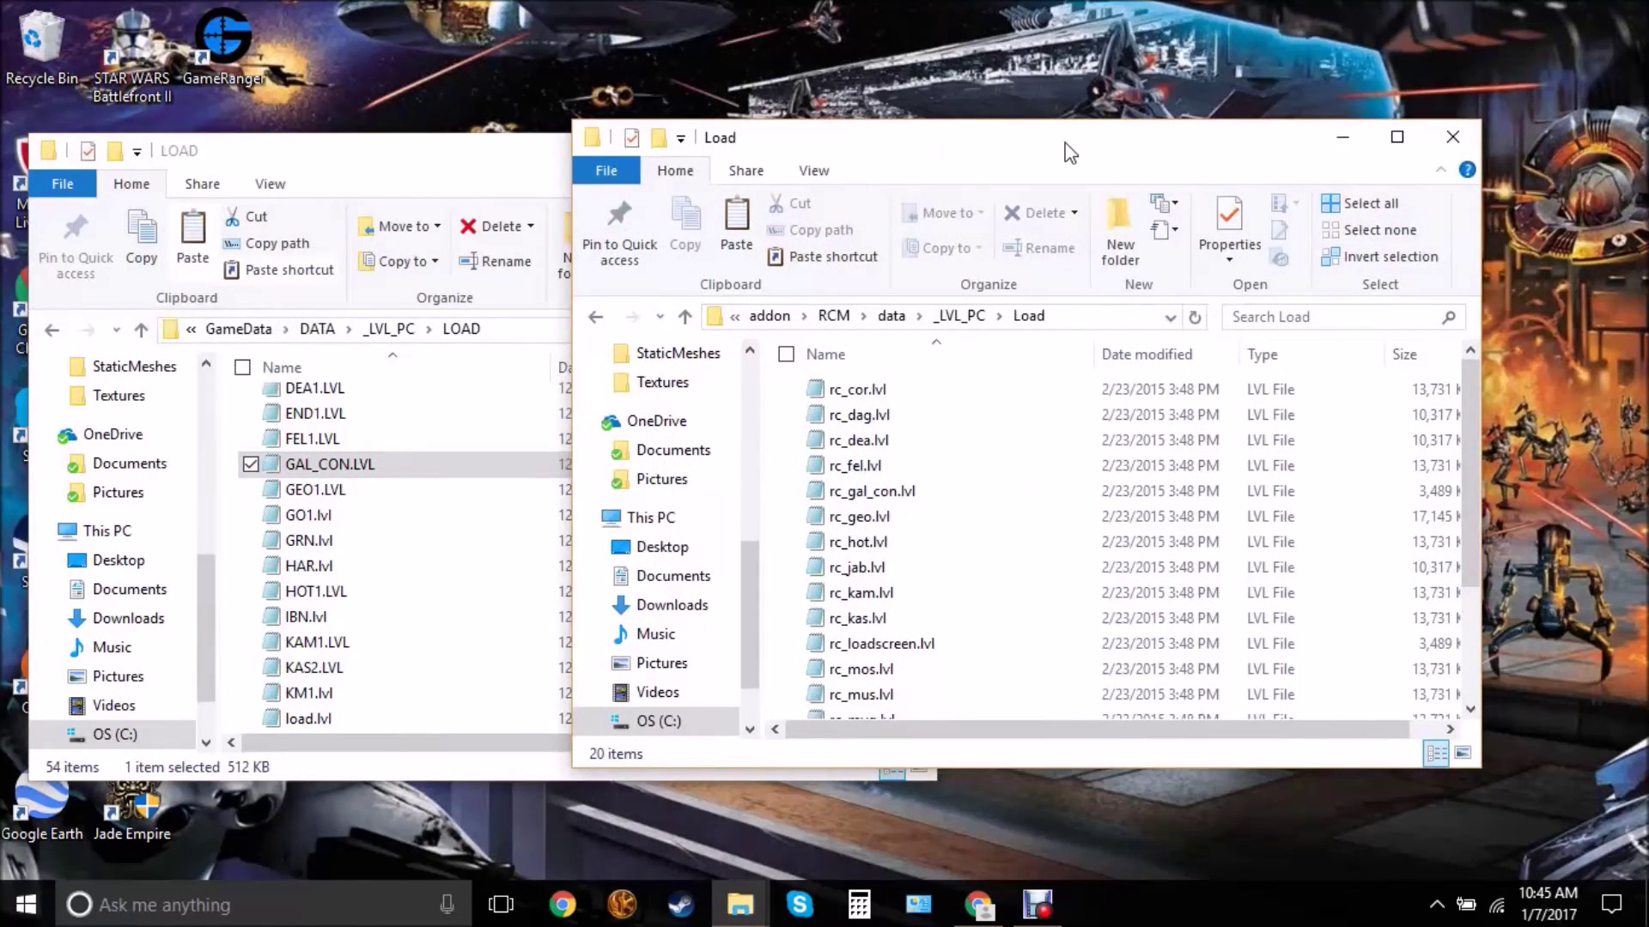
pyautogui.click(298, 470)
pyautogui.moveTo(297, 470)
pyautogui.mouseDown()
pyautogui.moveTo(523, 484)
pyautogui.moveTo(551, 463)
pyautogui.mouseUp()
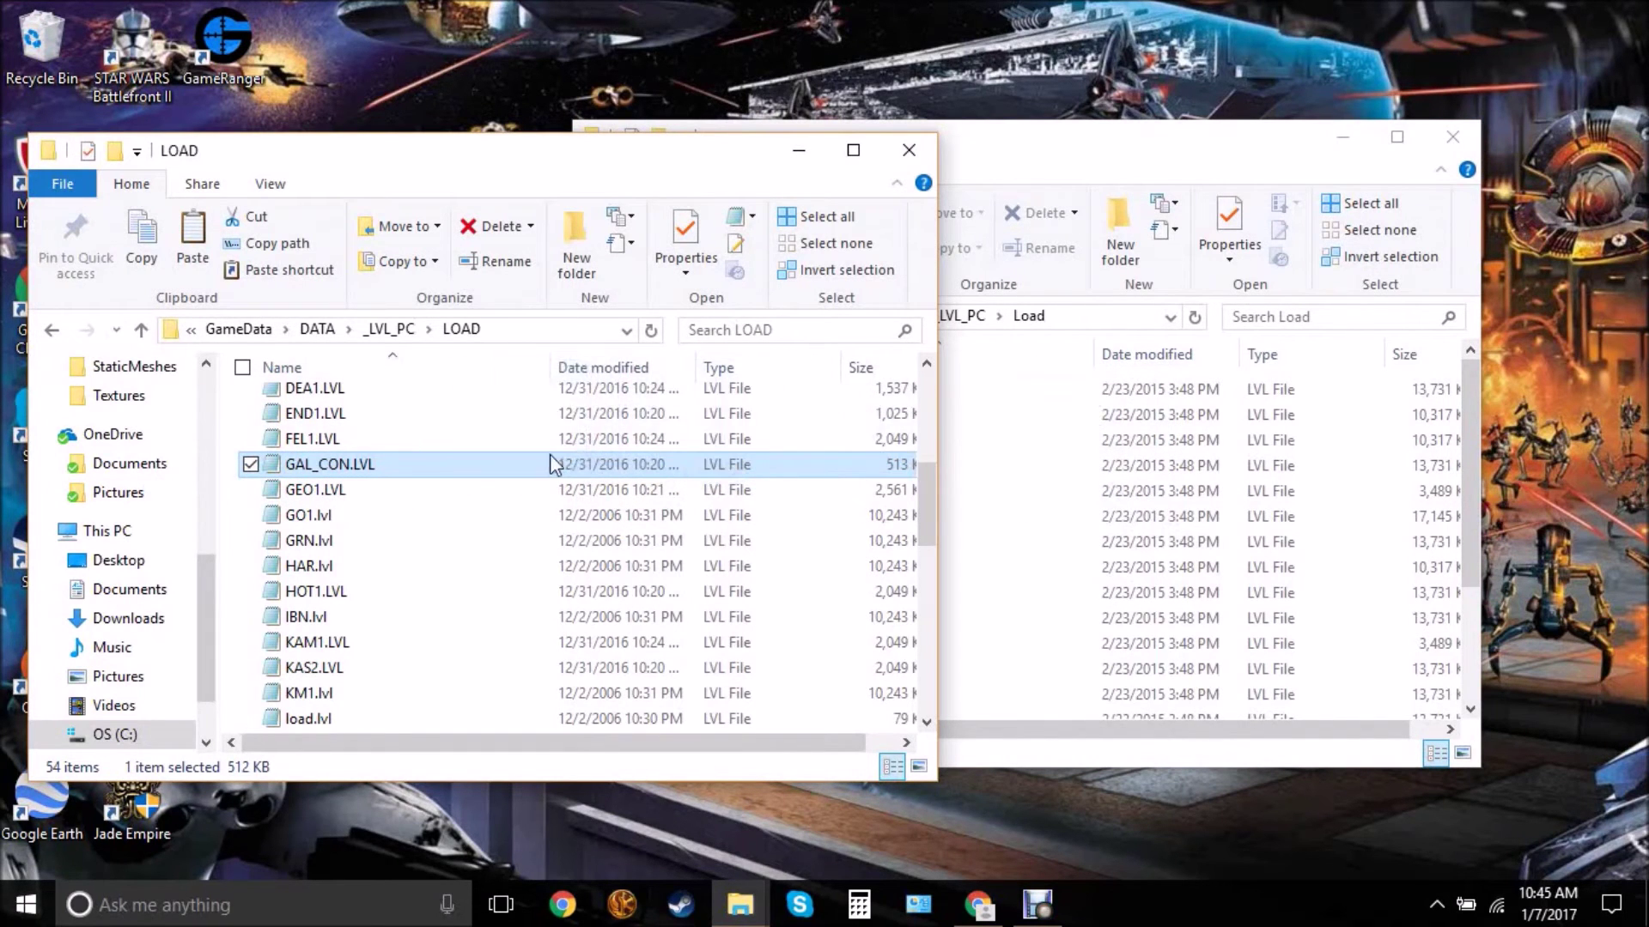
pyautogui.click(1118, 162)
pyautogui.click(1395, 135)
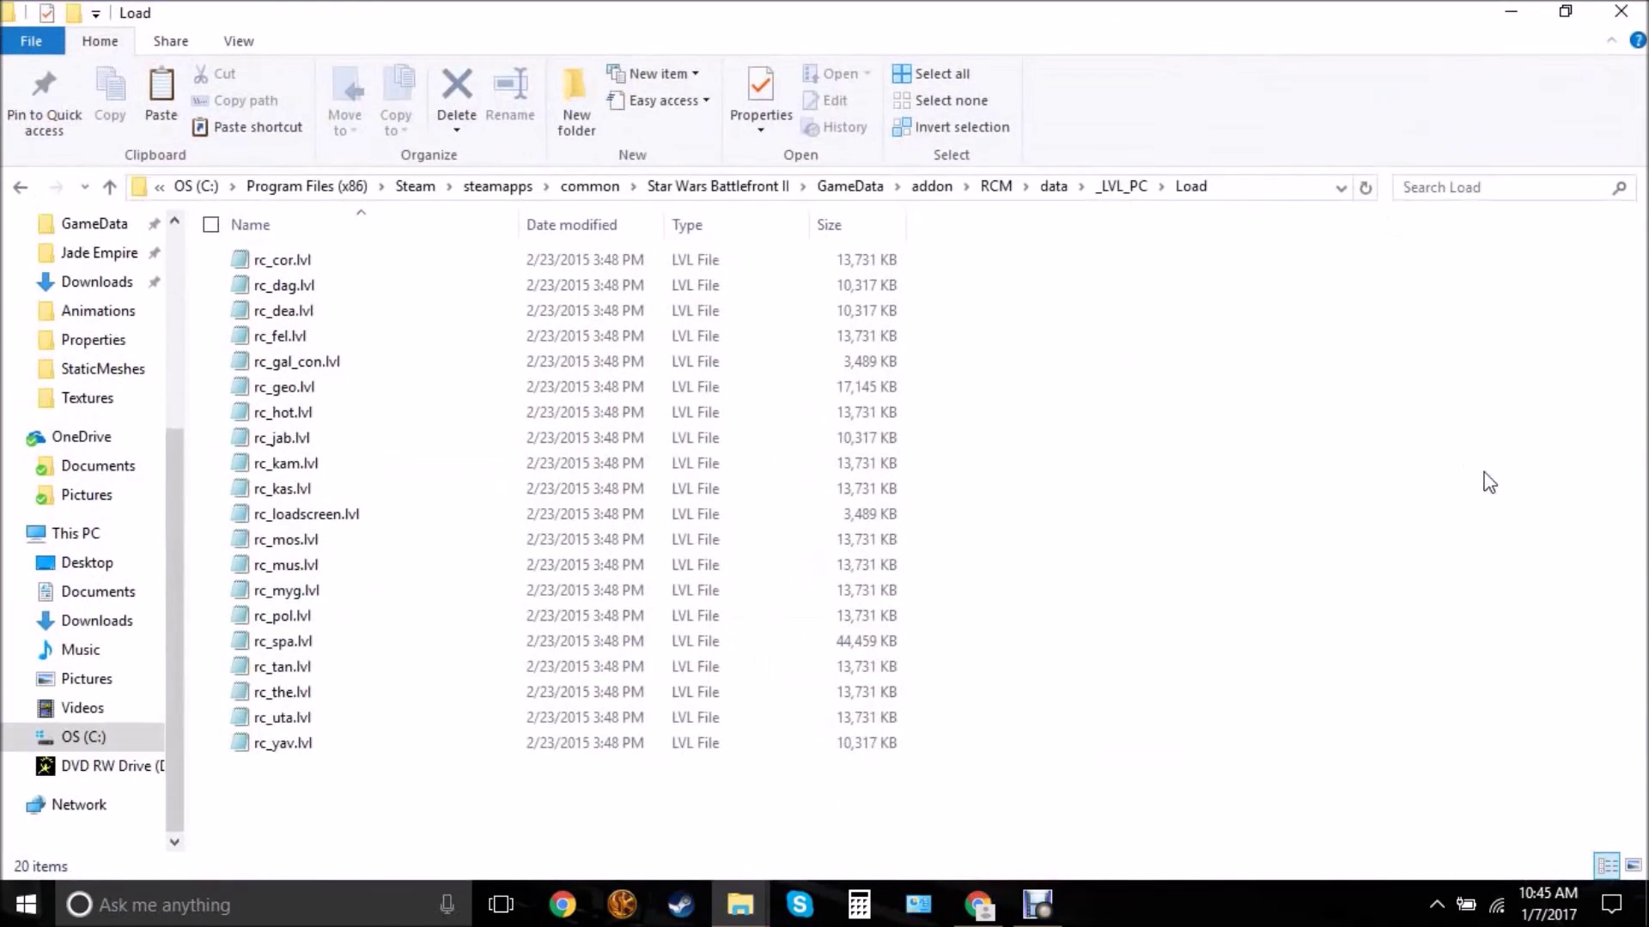
# Paste GAL_CON.LVL into the mod's Load folder, delete rc_gal_con.lvl, and close the window.
pyautogui.rightClick(1444, 566)
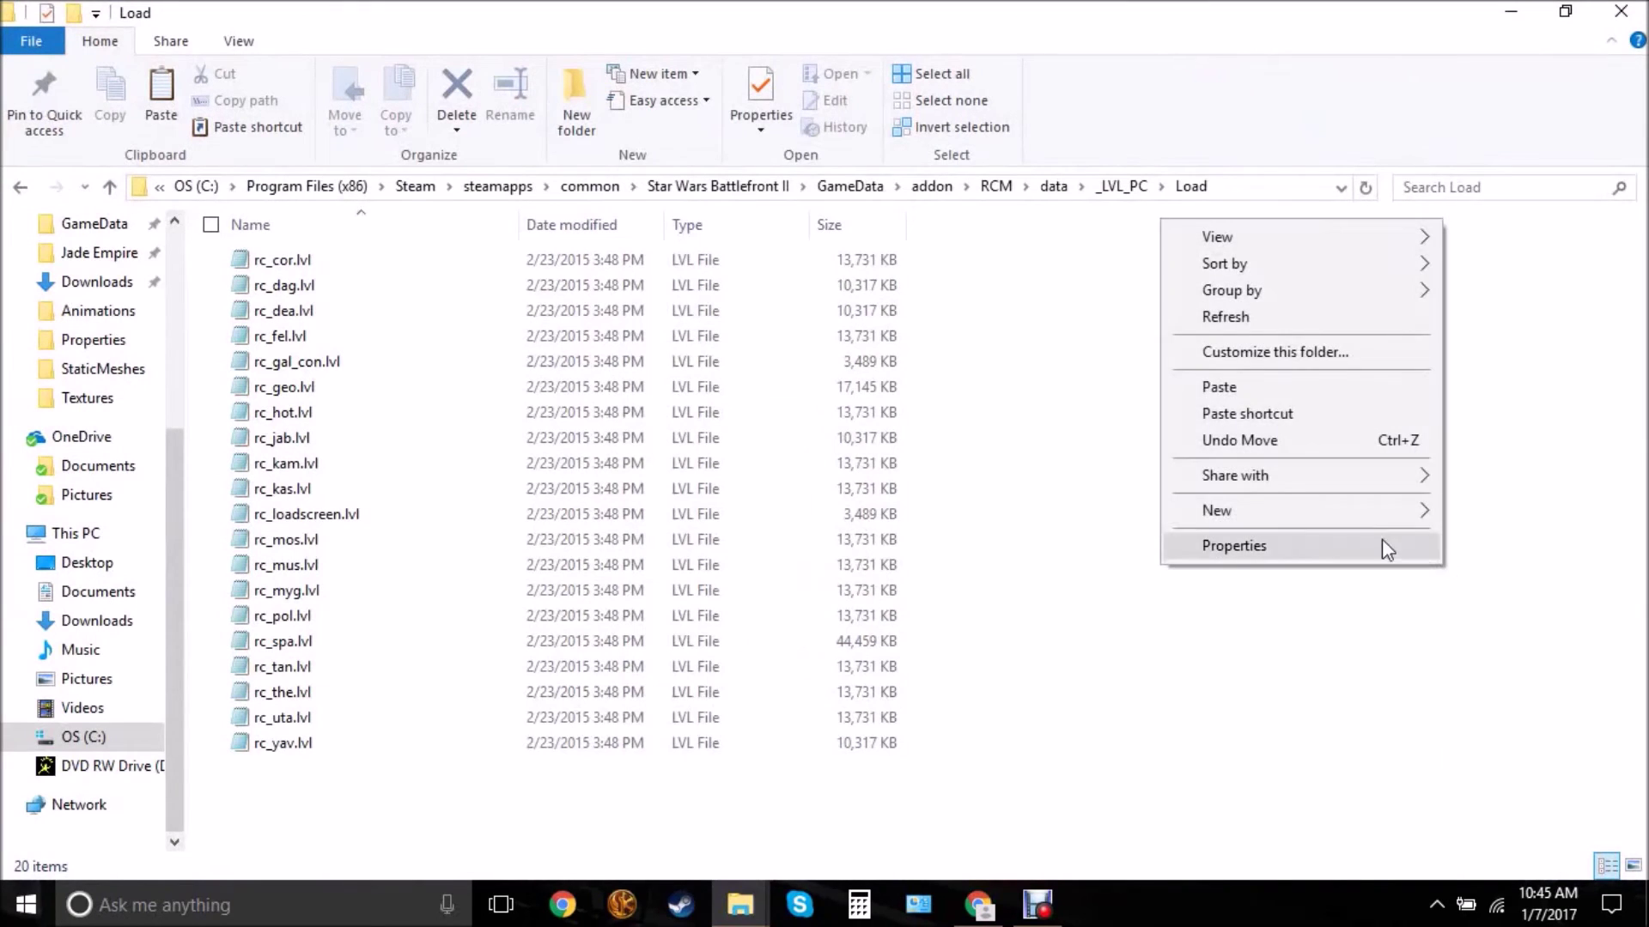
pyautogui.click(1245, 389)
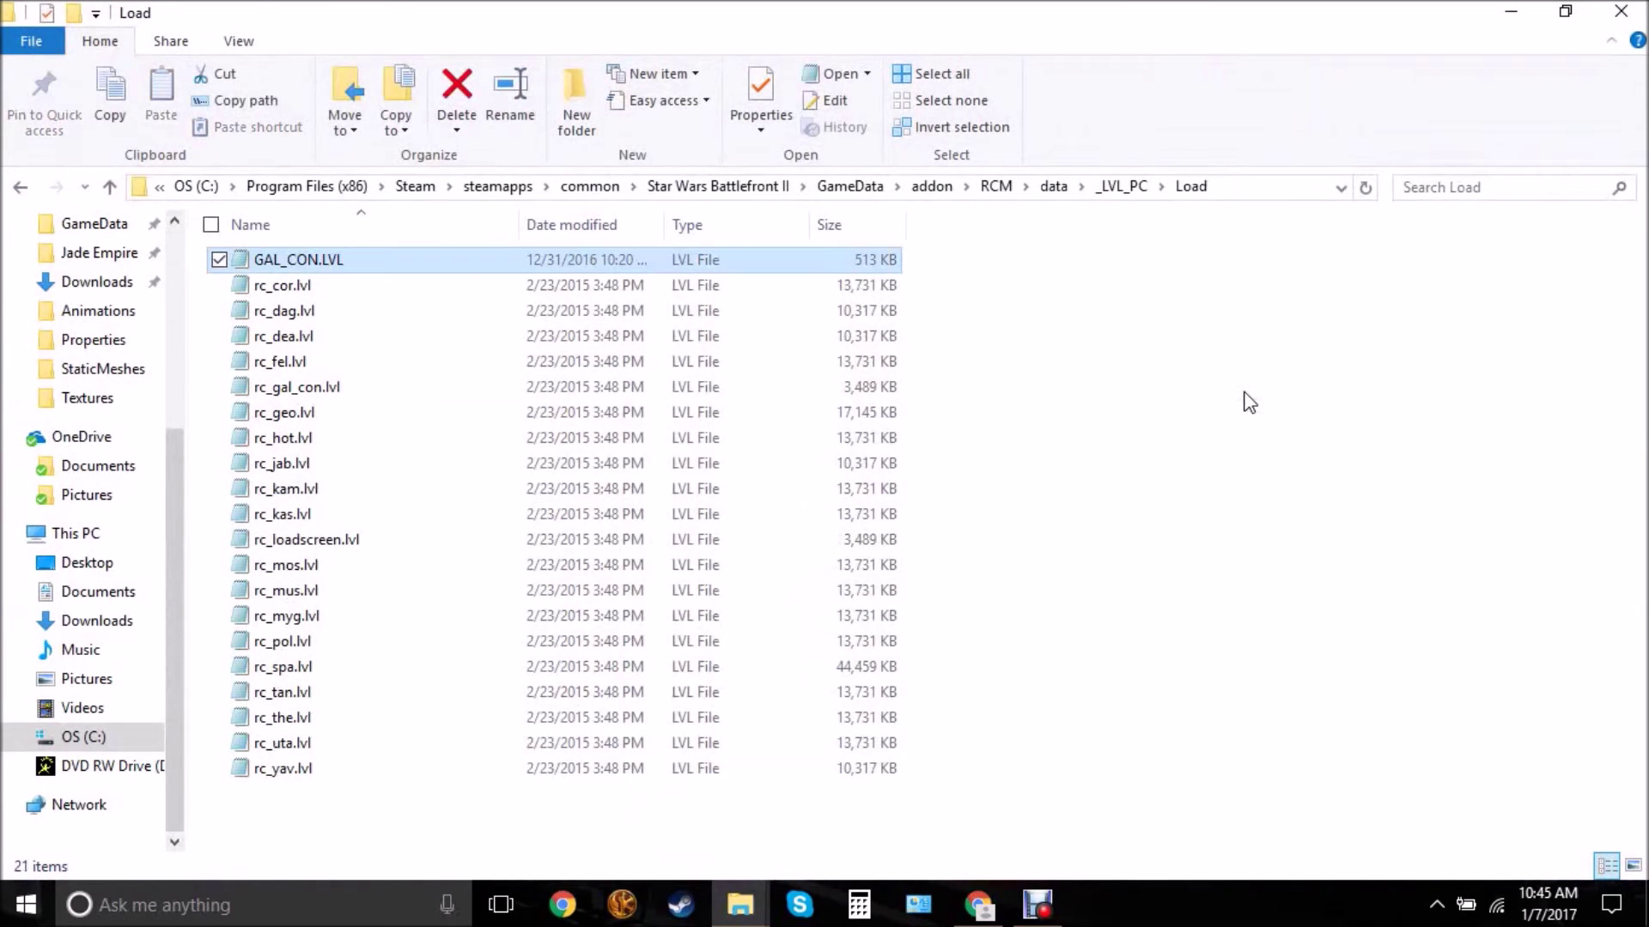
pyautogui.click(302, 387)
pyautogui.rightClick(310, 393)
pyautogui.click(78, 767)
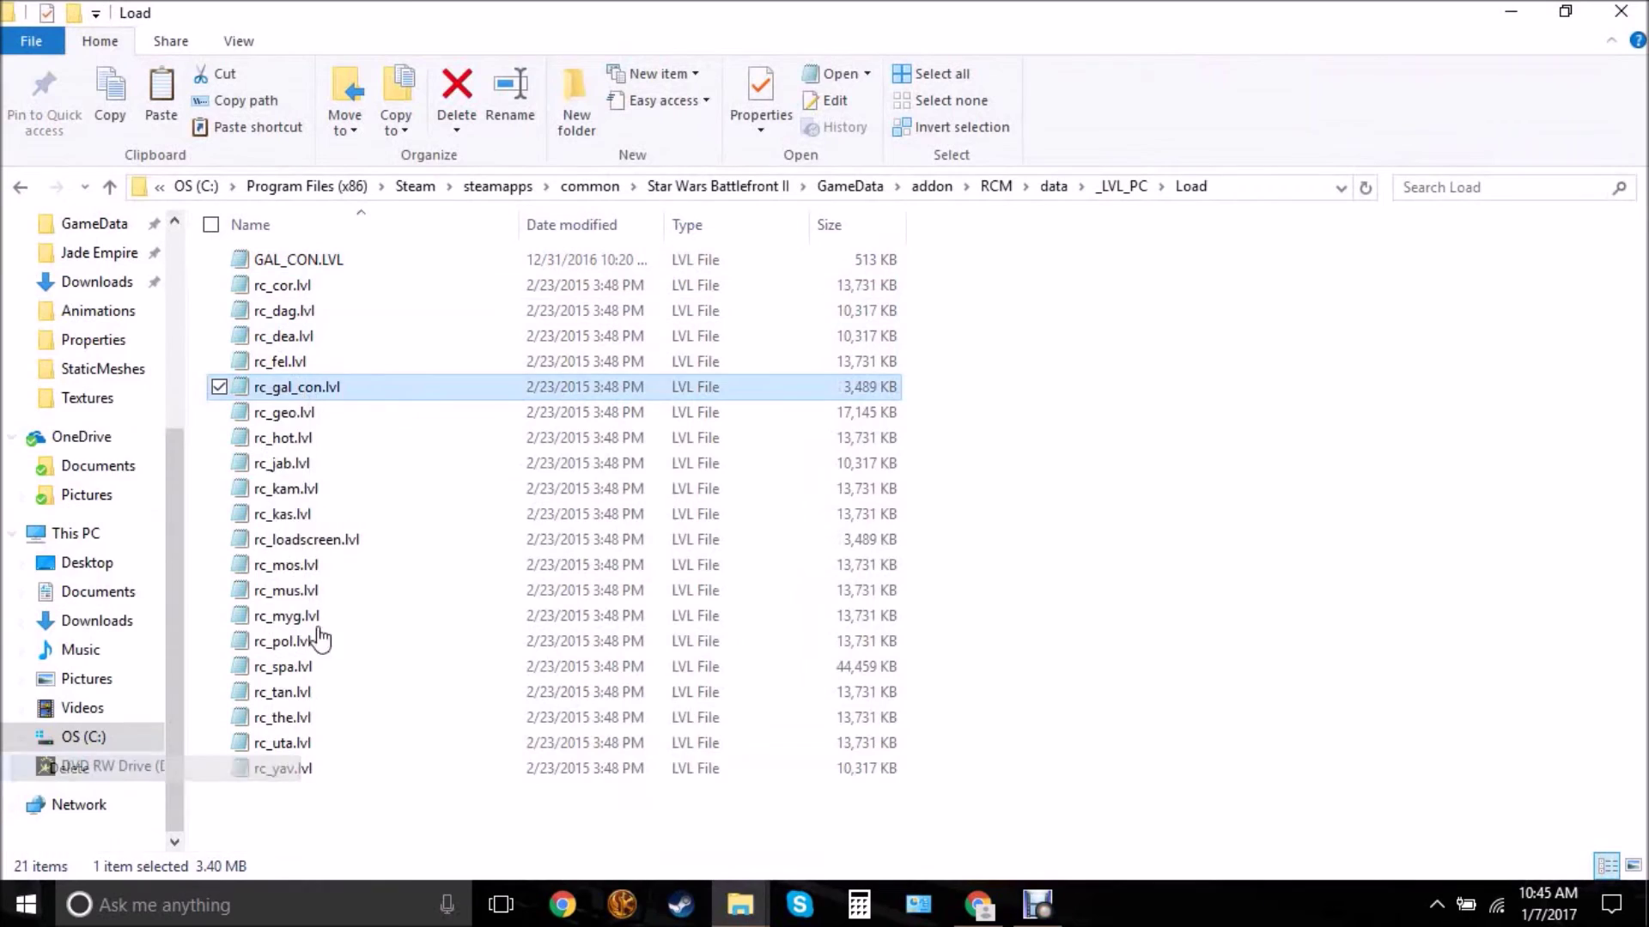
pyautogui.click(1613, 12)
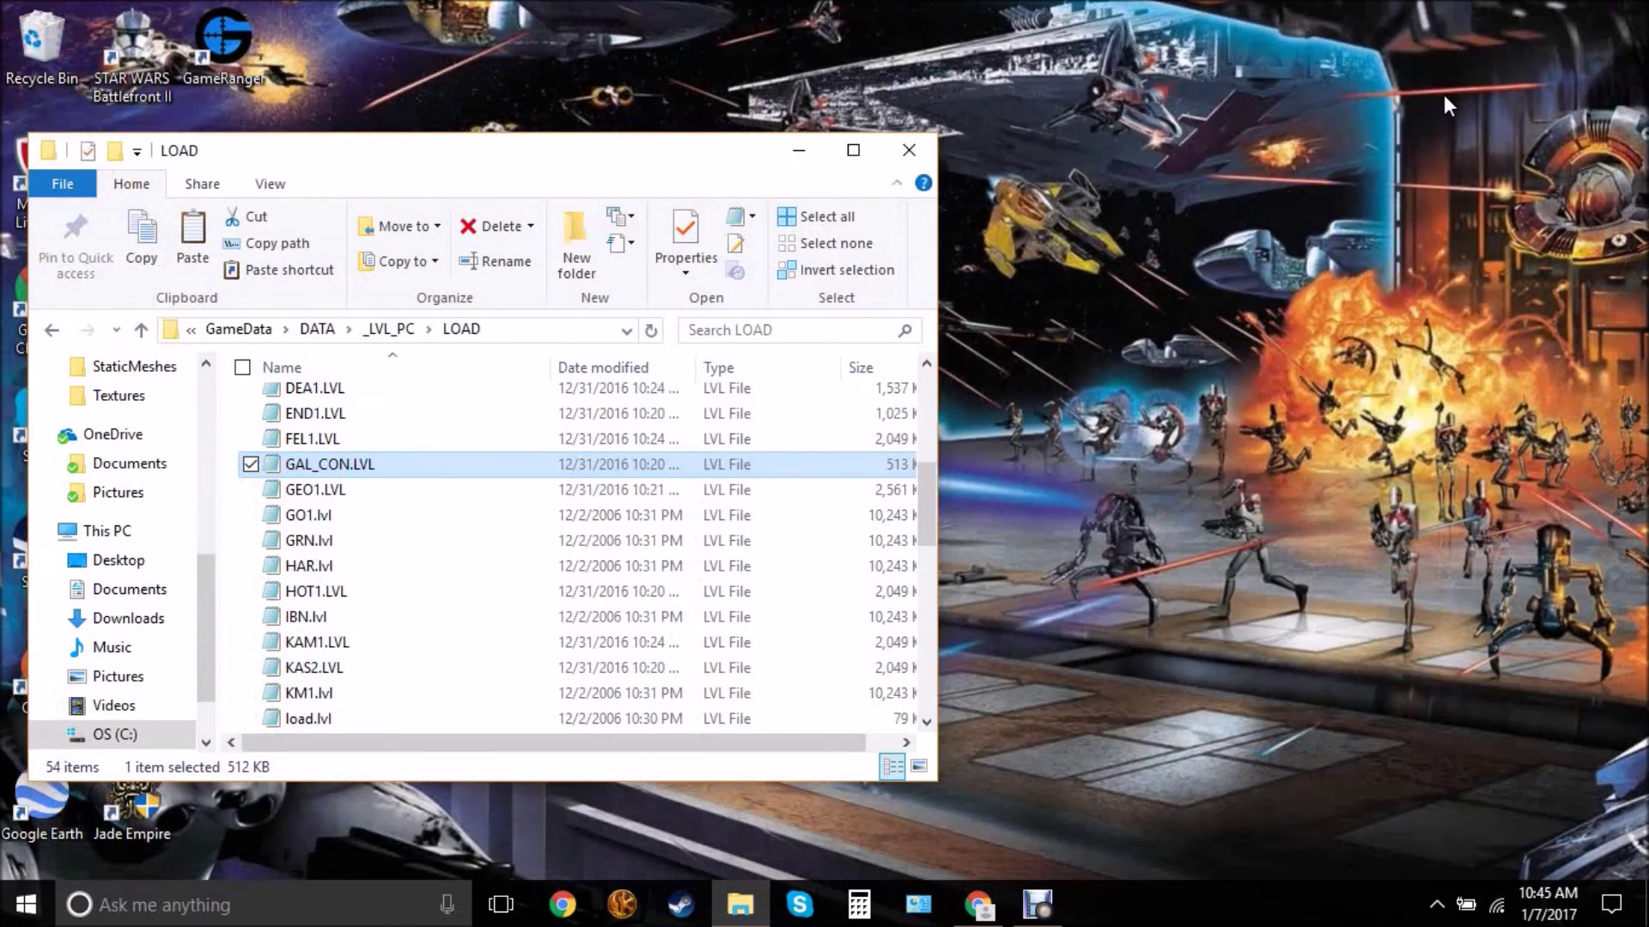
# Move RCM_sound_patch.rar from Chrome's downloads folder onto the desktop.
pyautogui.click(909, 150)
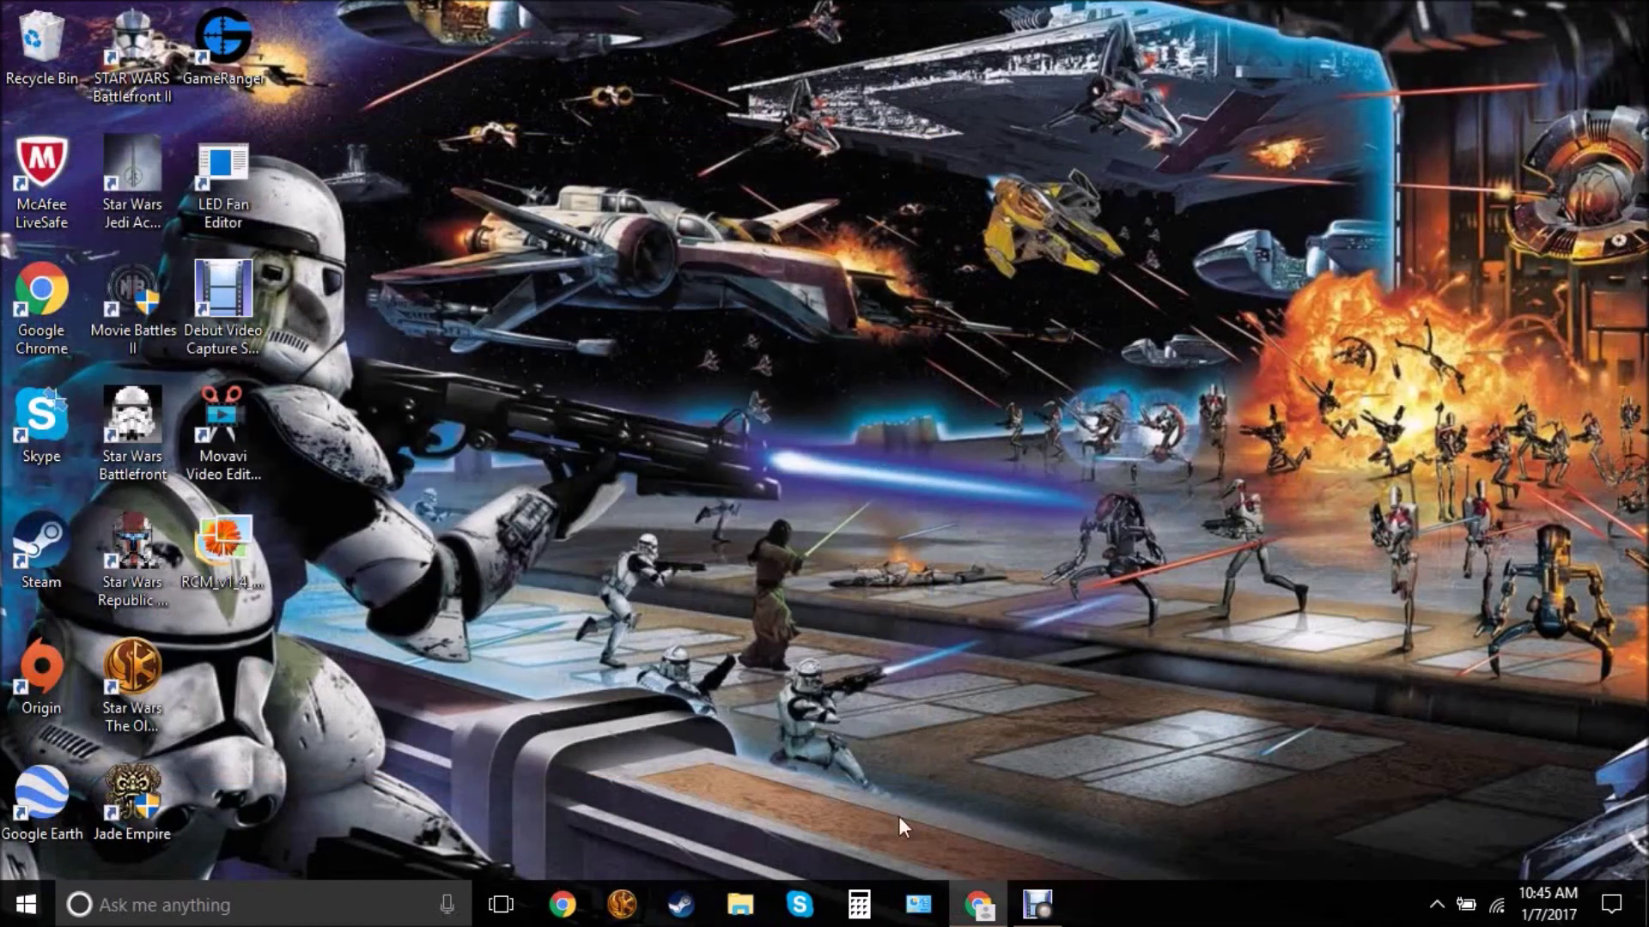
pyautogui.click(969, 916)
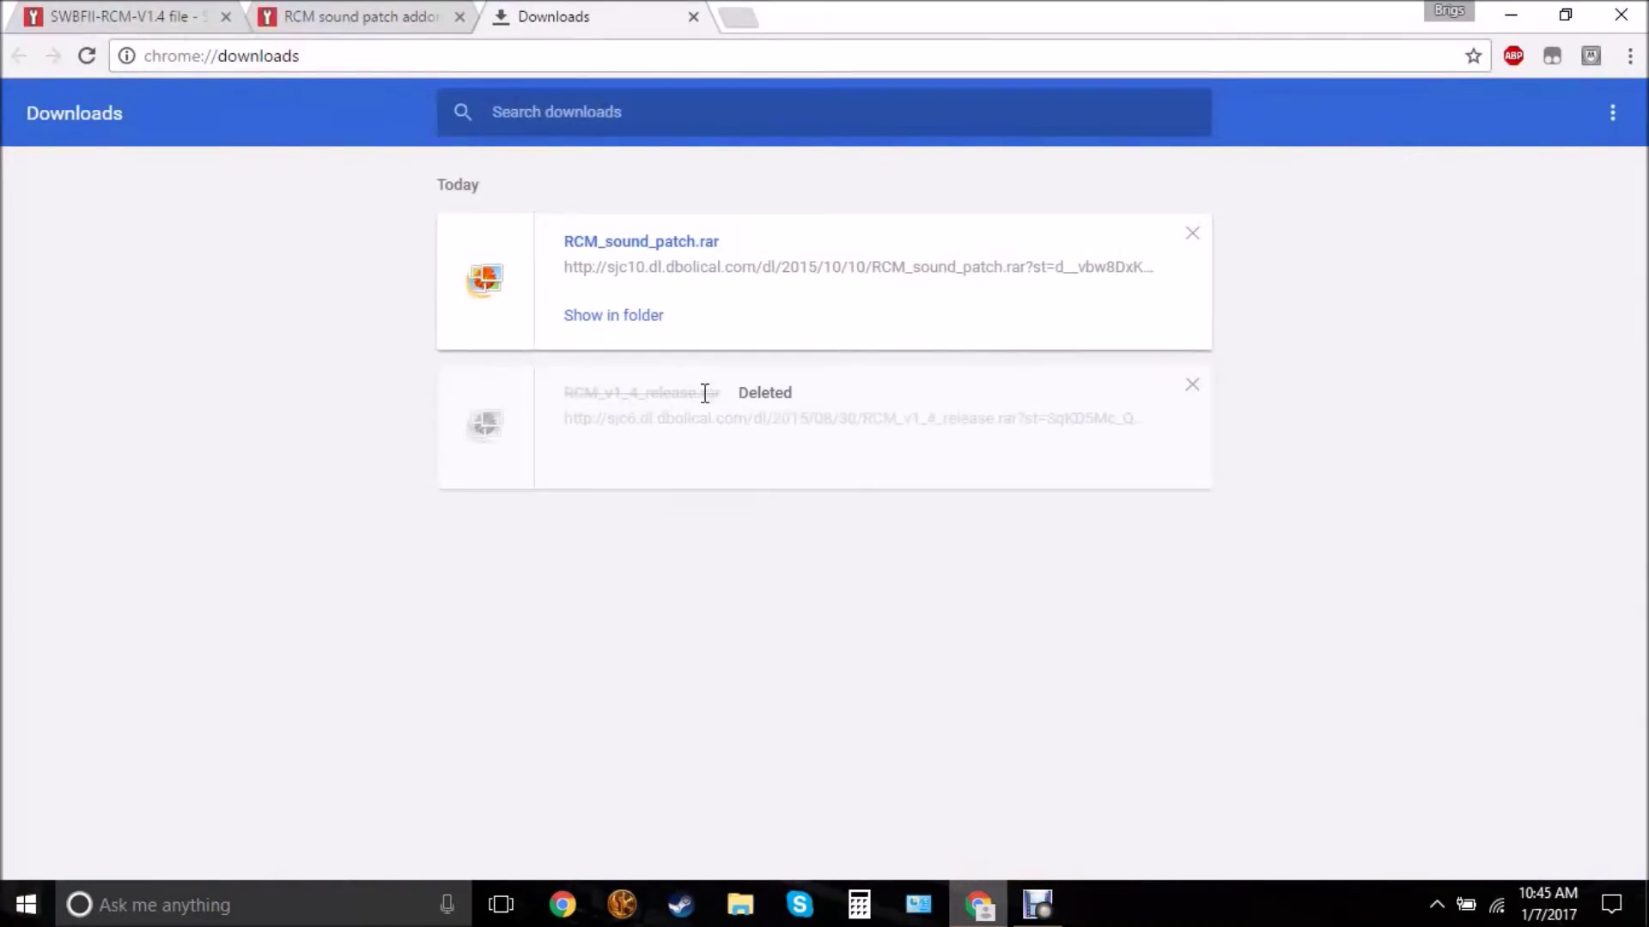
pyautogui.click(620, 319)
pyautogui.click(1509, 14)
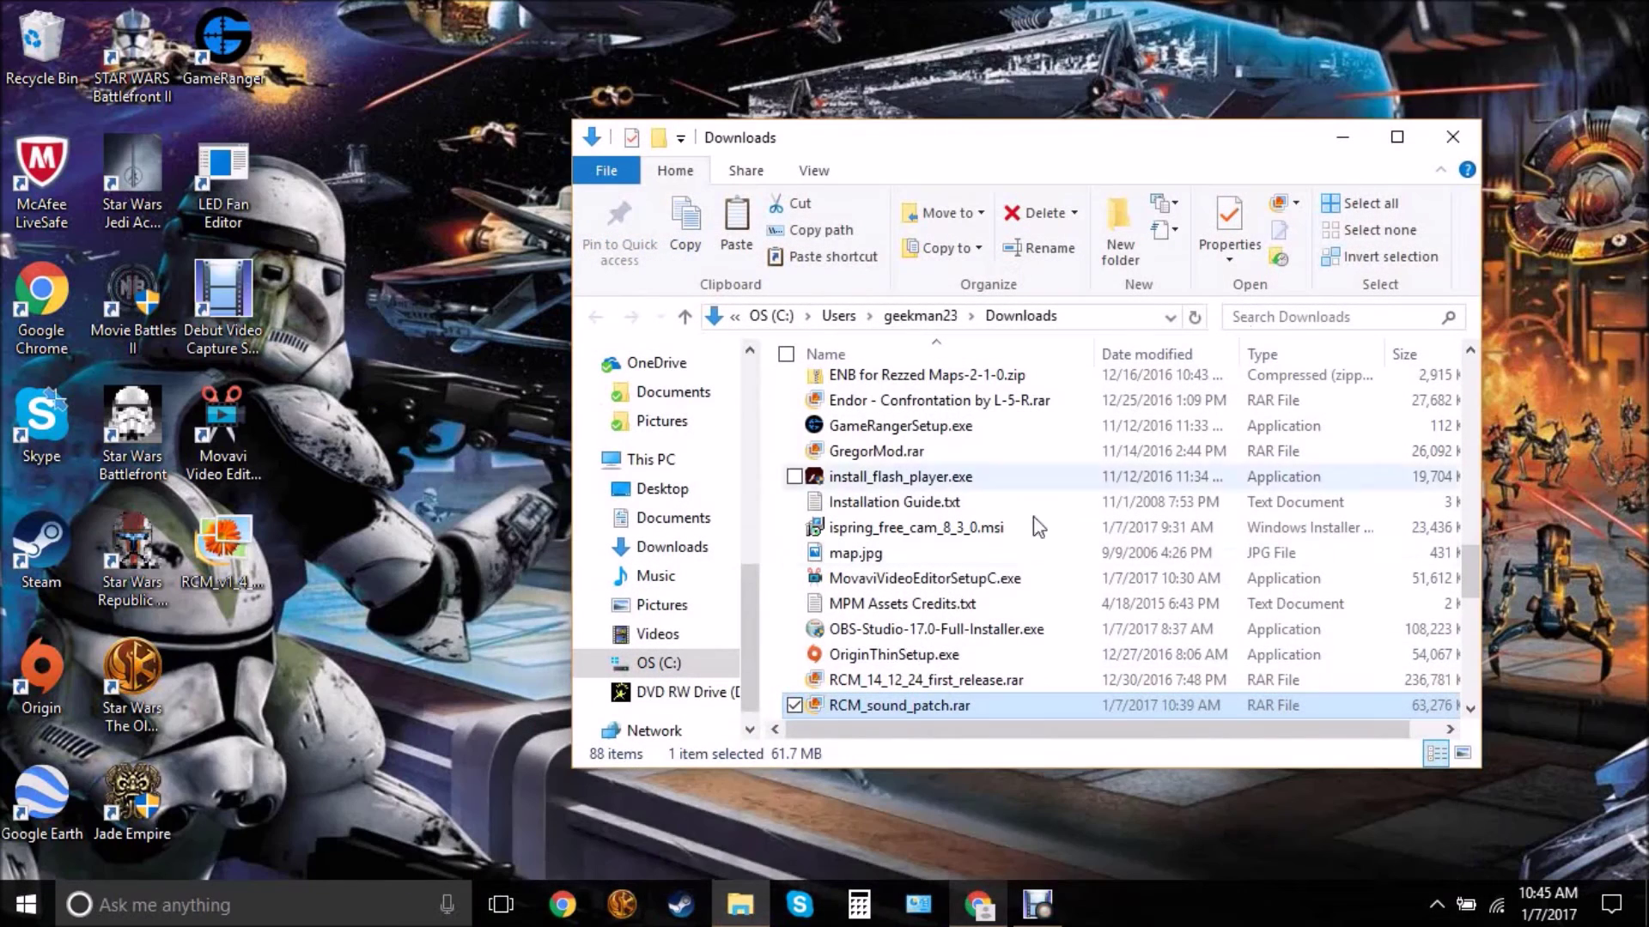
pyautogui.moveTo(889, 706); pyautogui.dragTo(219, 672)
# Extract the sound patch archive onto the desktop and delete its ReadMe file.
pyautogui.rightClick(231, 656)
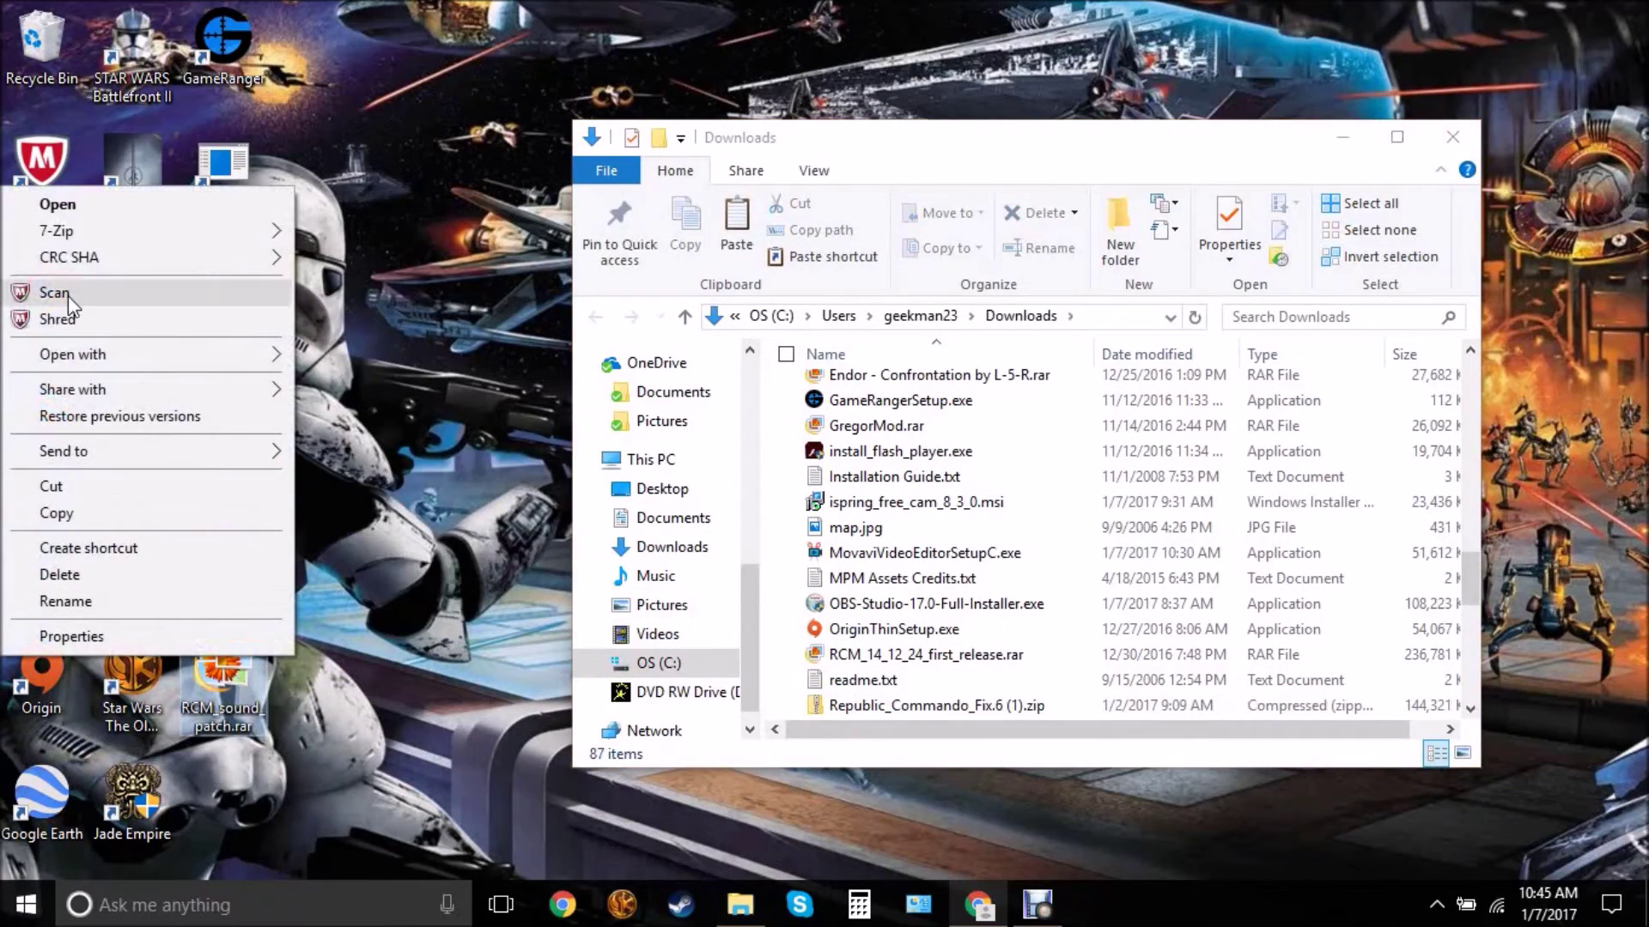
pyautogui.moveTo(57, 230)
pyautogui.click(386, 313)
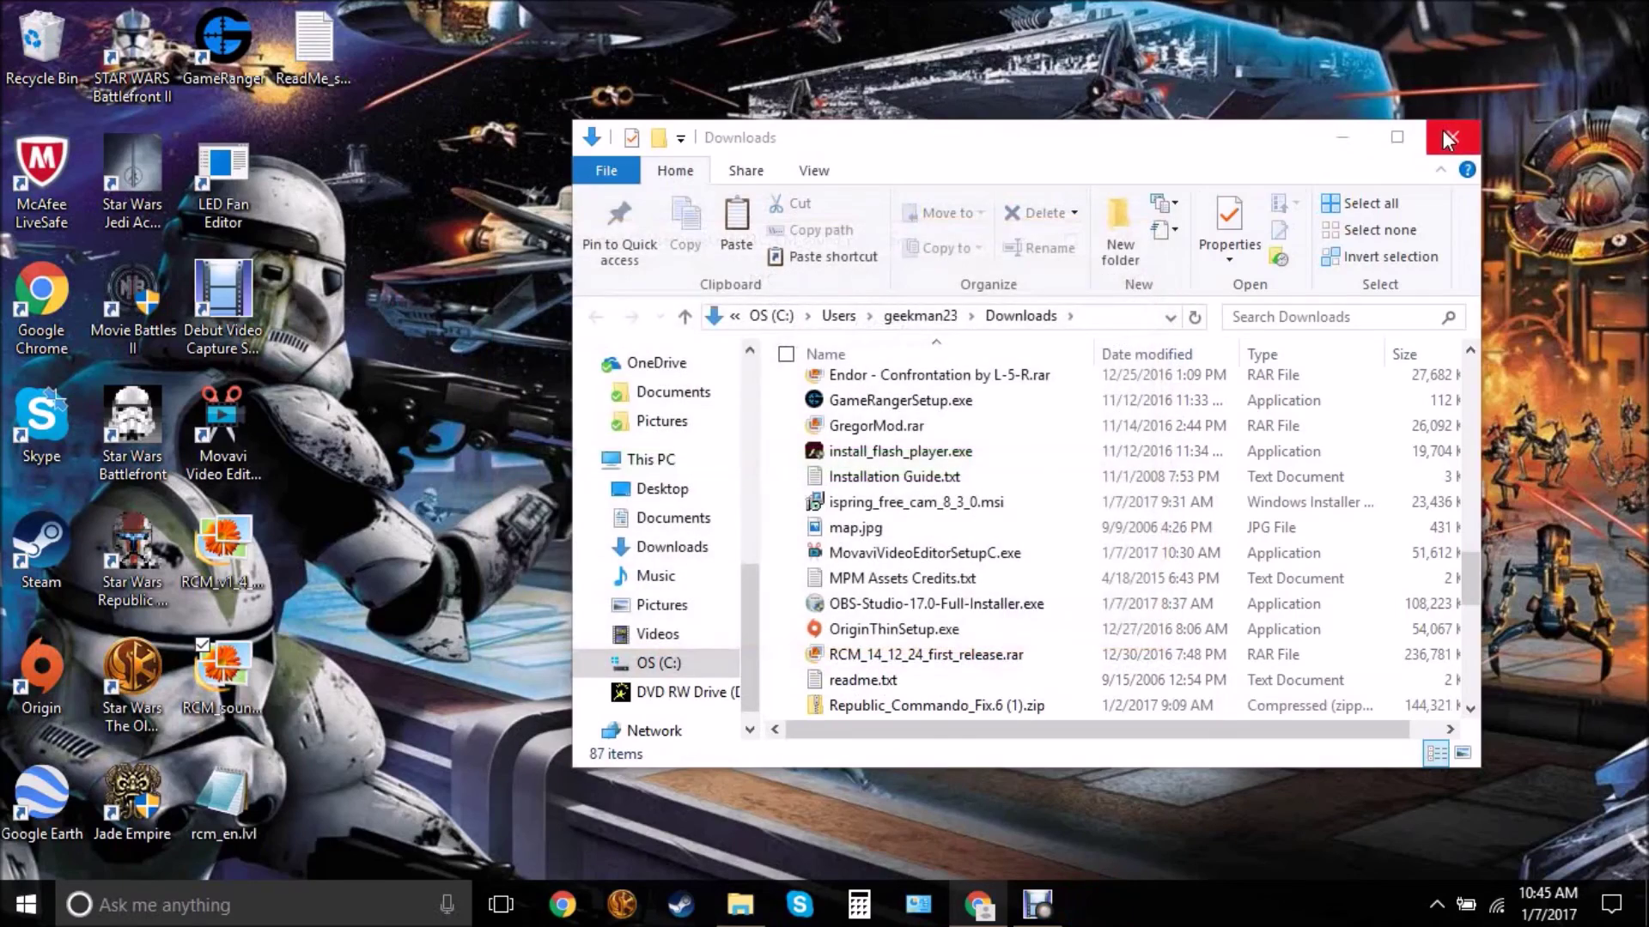
pyautogui.click(1447, 138)
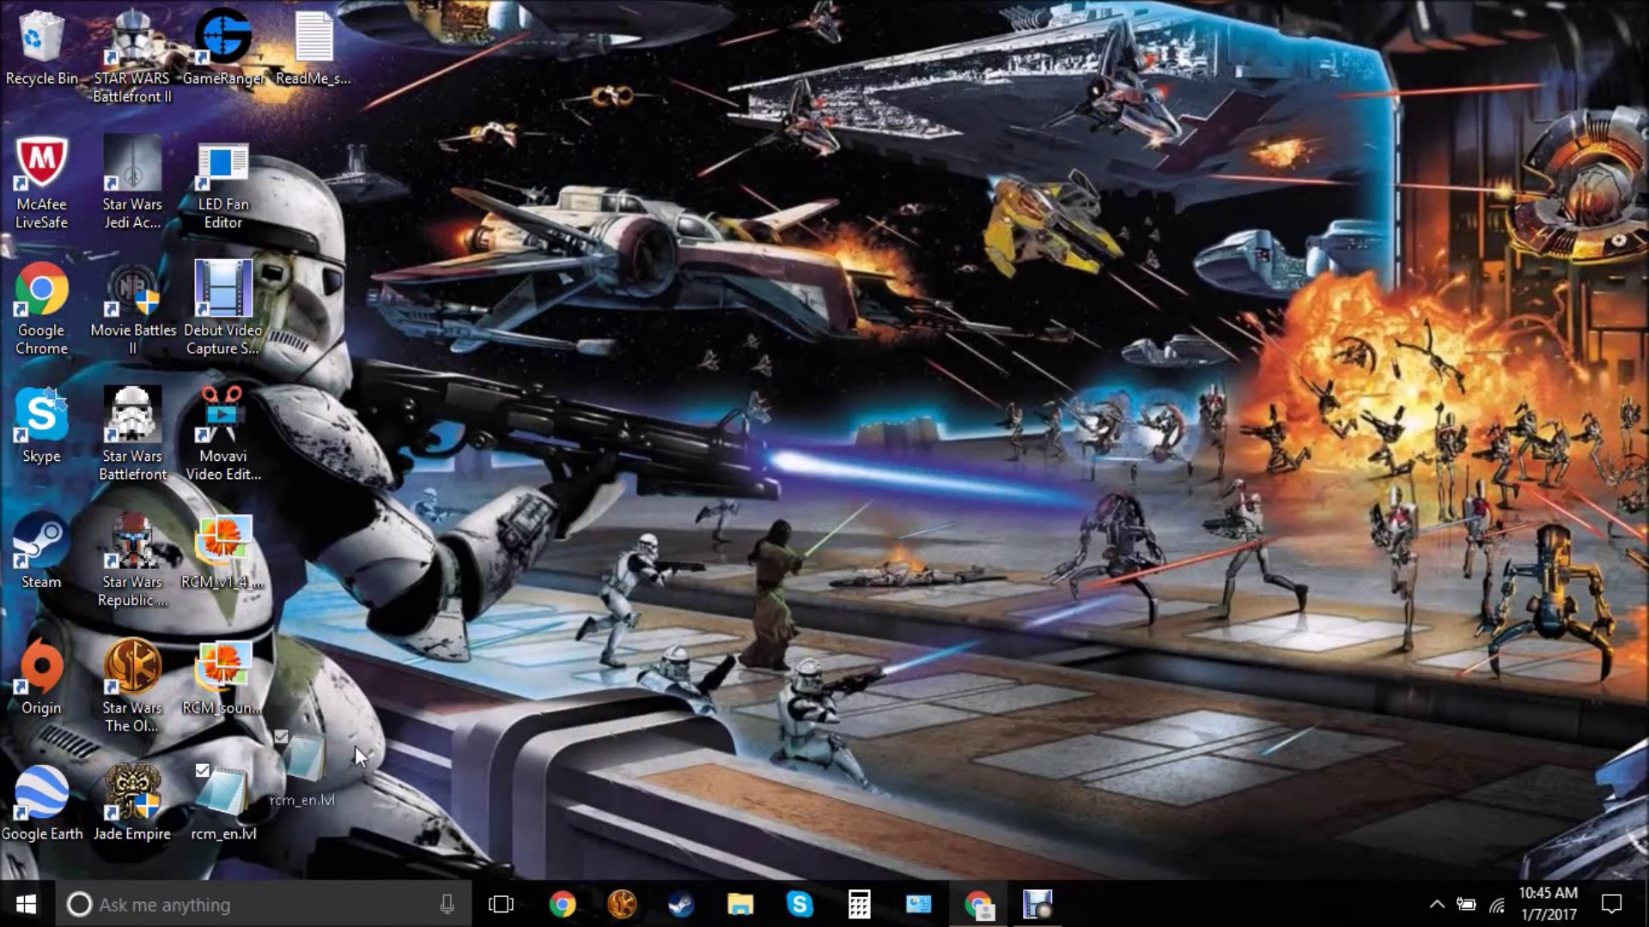
pyautogui.rightClick(340, 35)
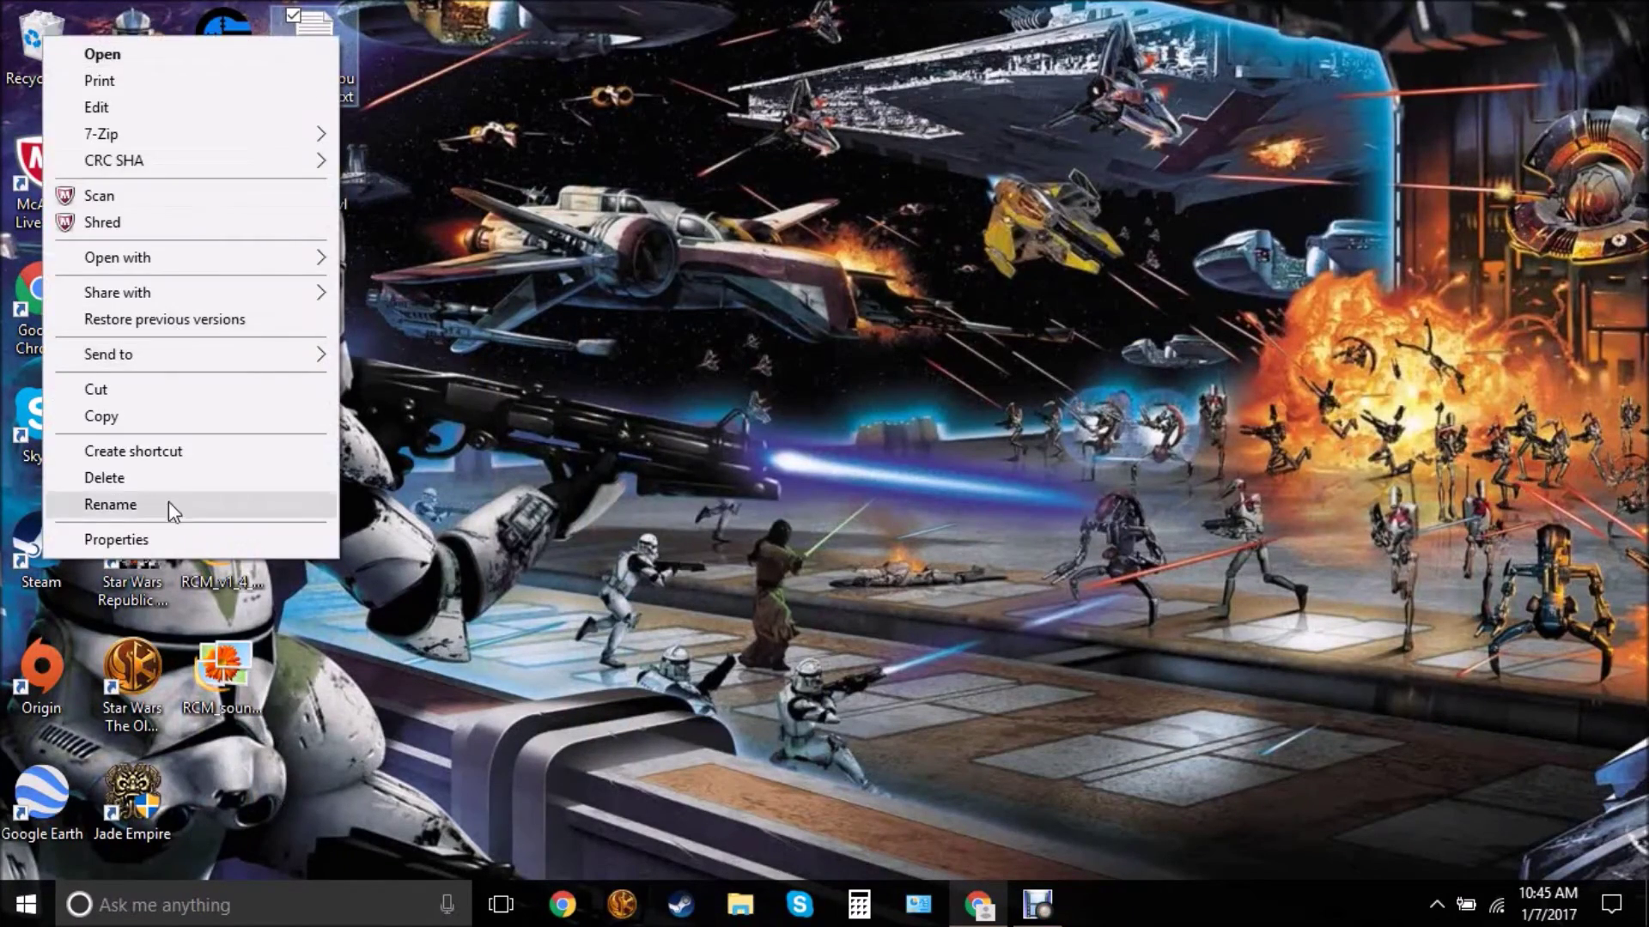
pyautogui.click(162, 473)
# Rename rcm_en.lvl on the desktop to rcm.lvl.
pyautogui.rightClick(307, 190)
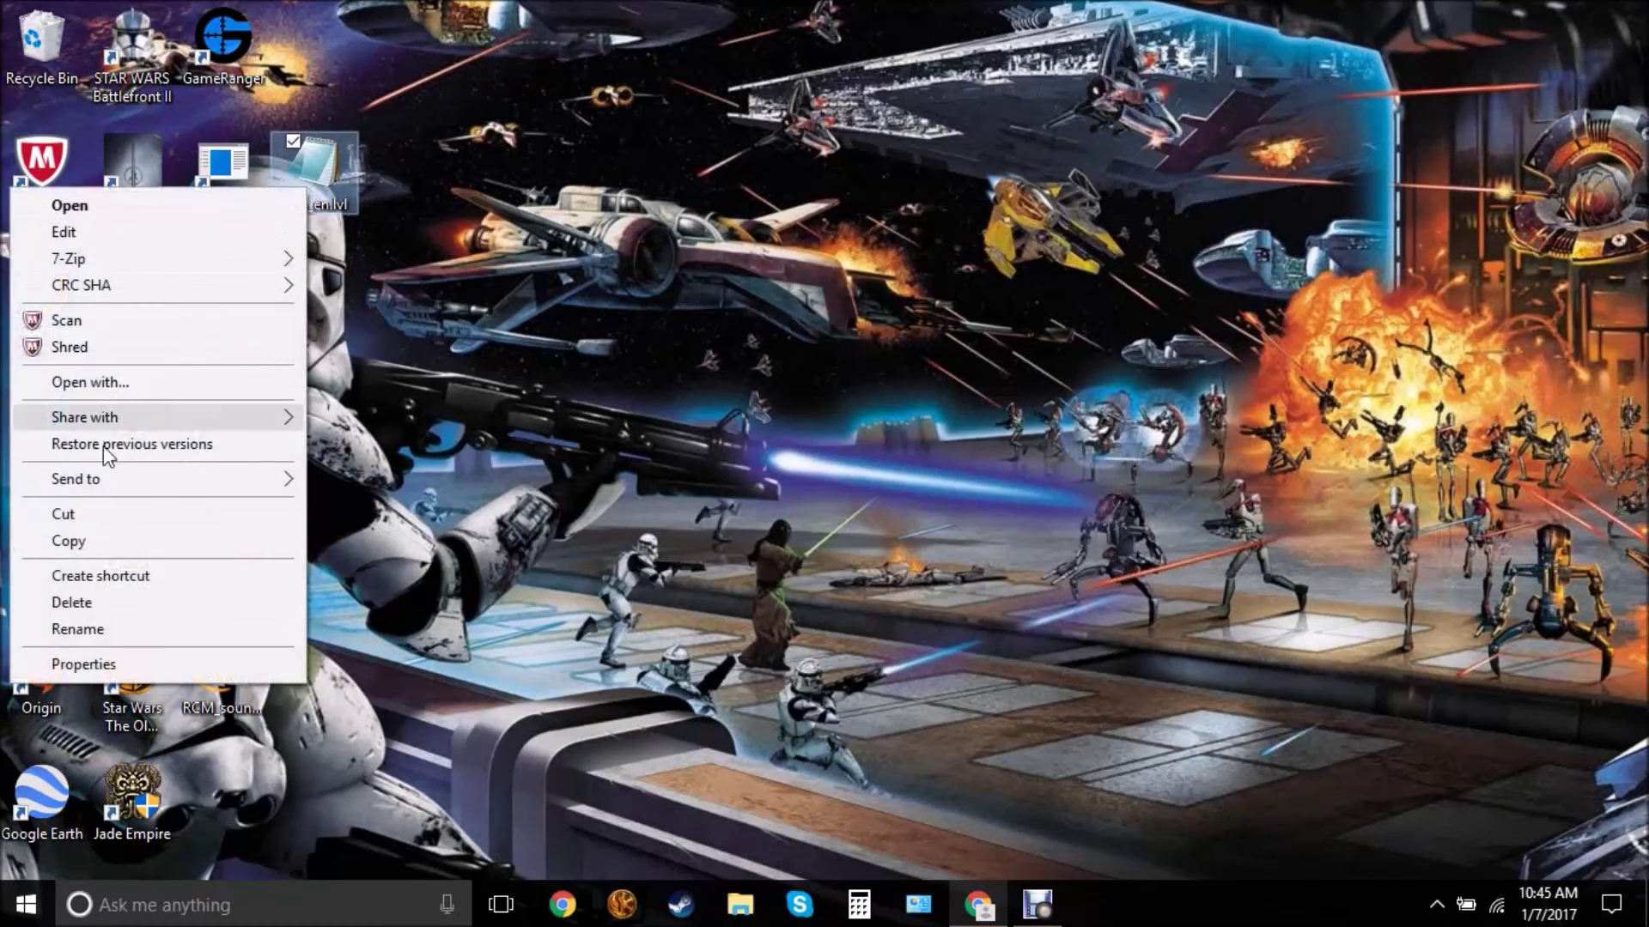
pyautogui.click(117, 627)
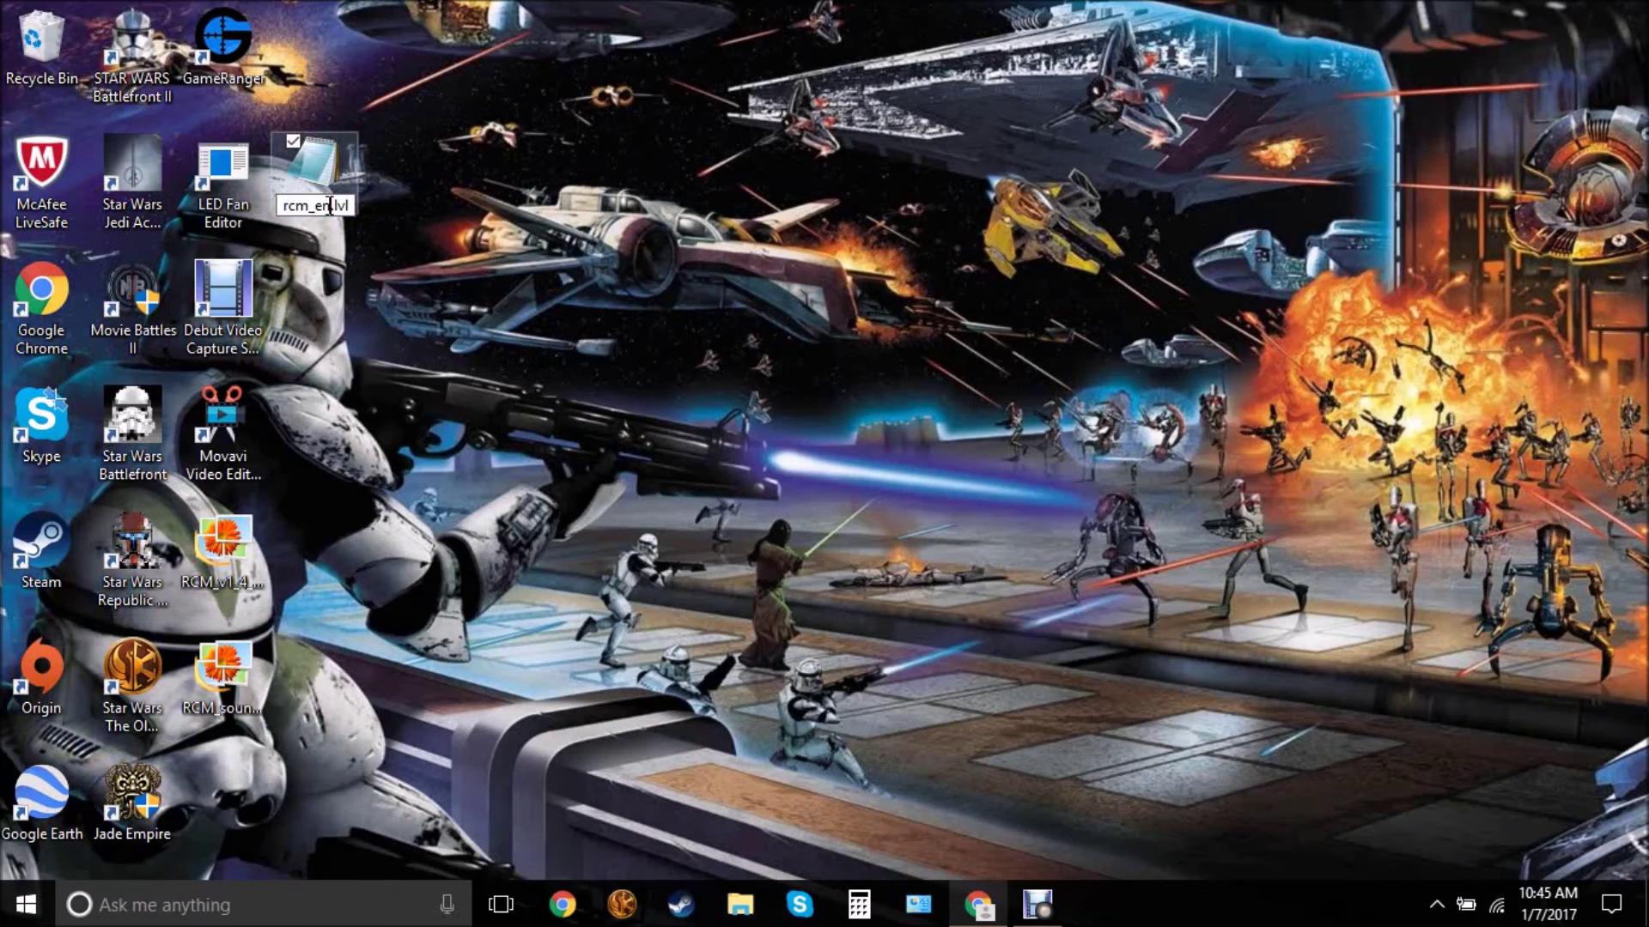
pyautogui.press('BackSpace')
pyautogui.press('BackSpace')
pyautogui.press('BackSpace')
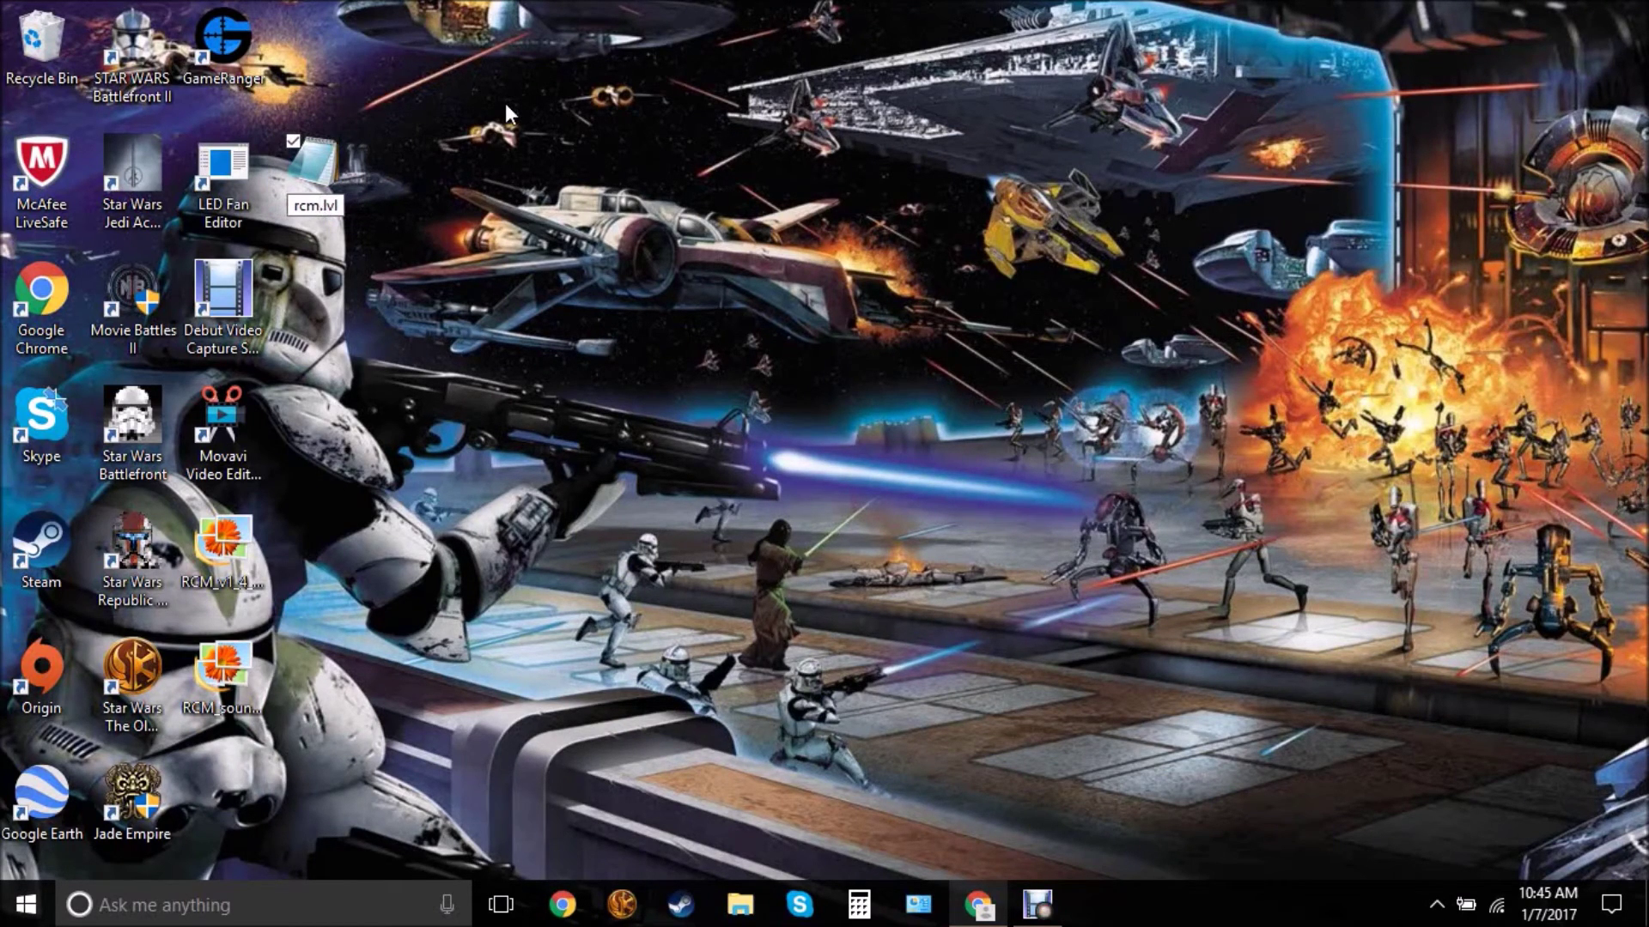
pyautogui.press('Return')
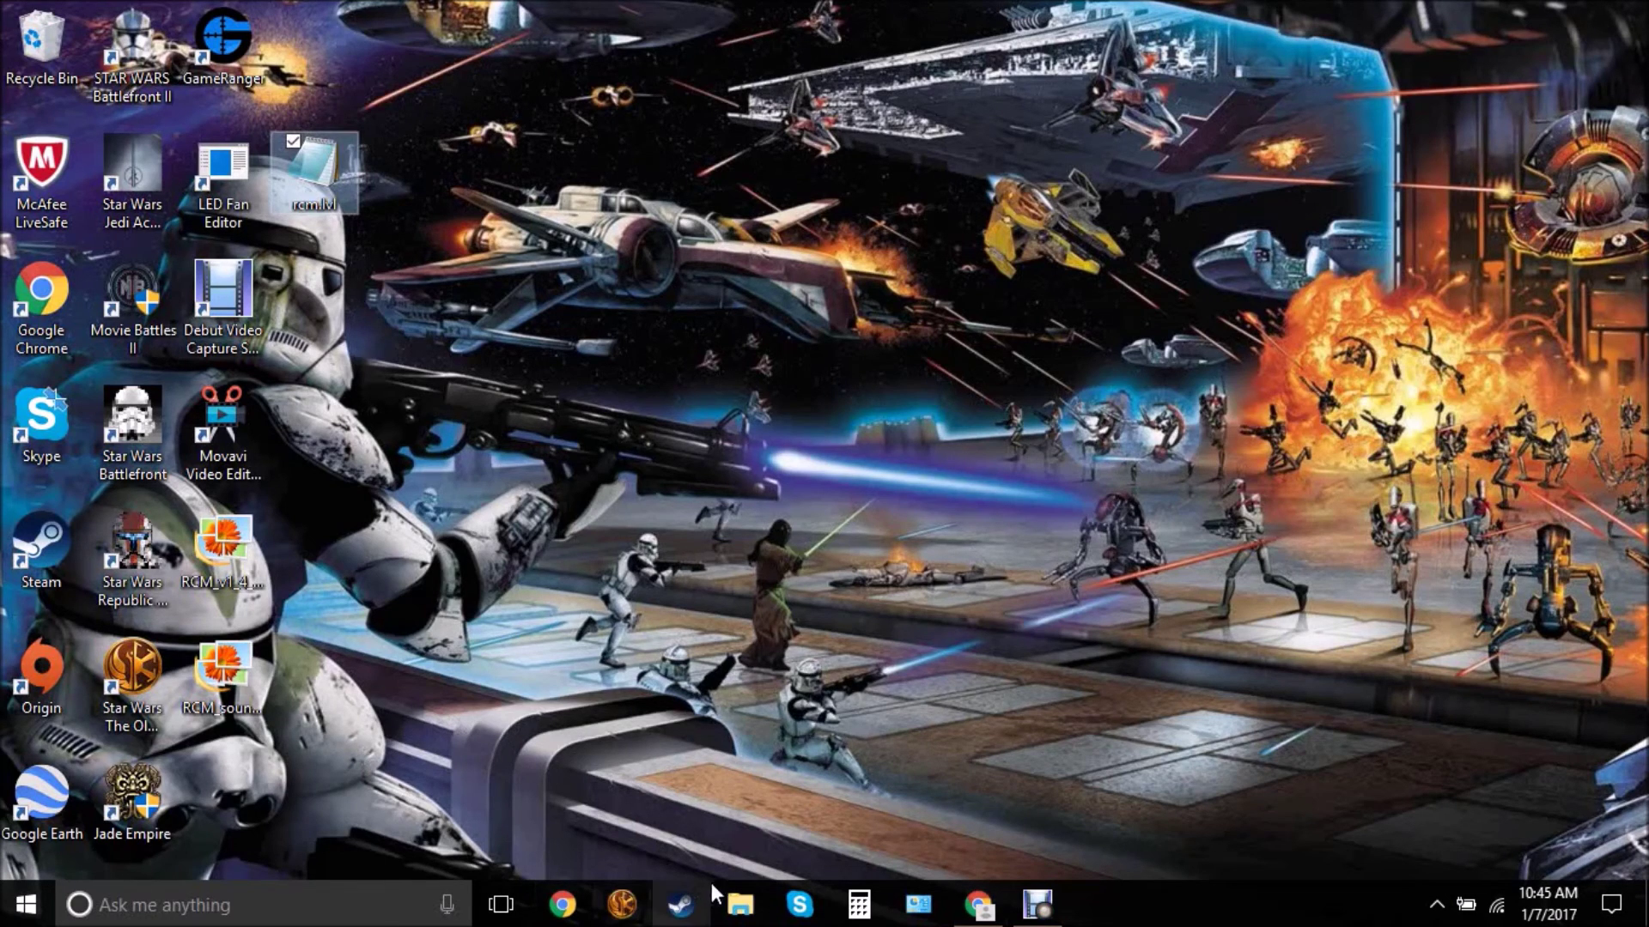
pyautogui.click(740, 905)
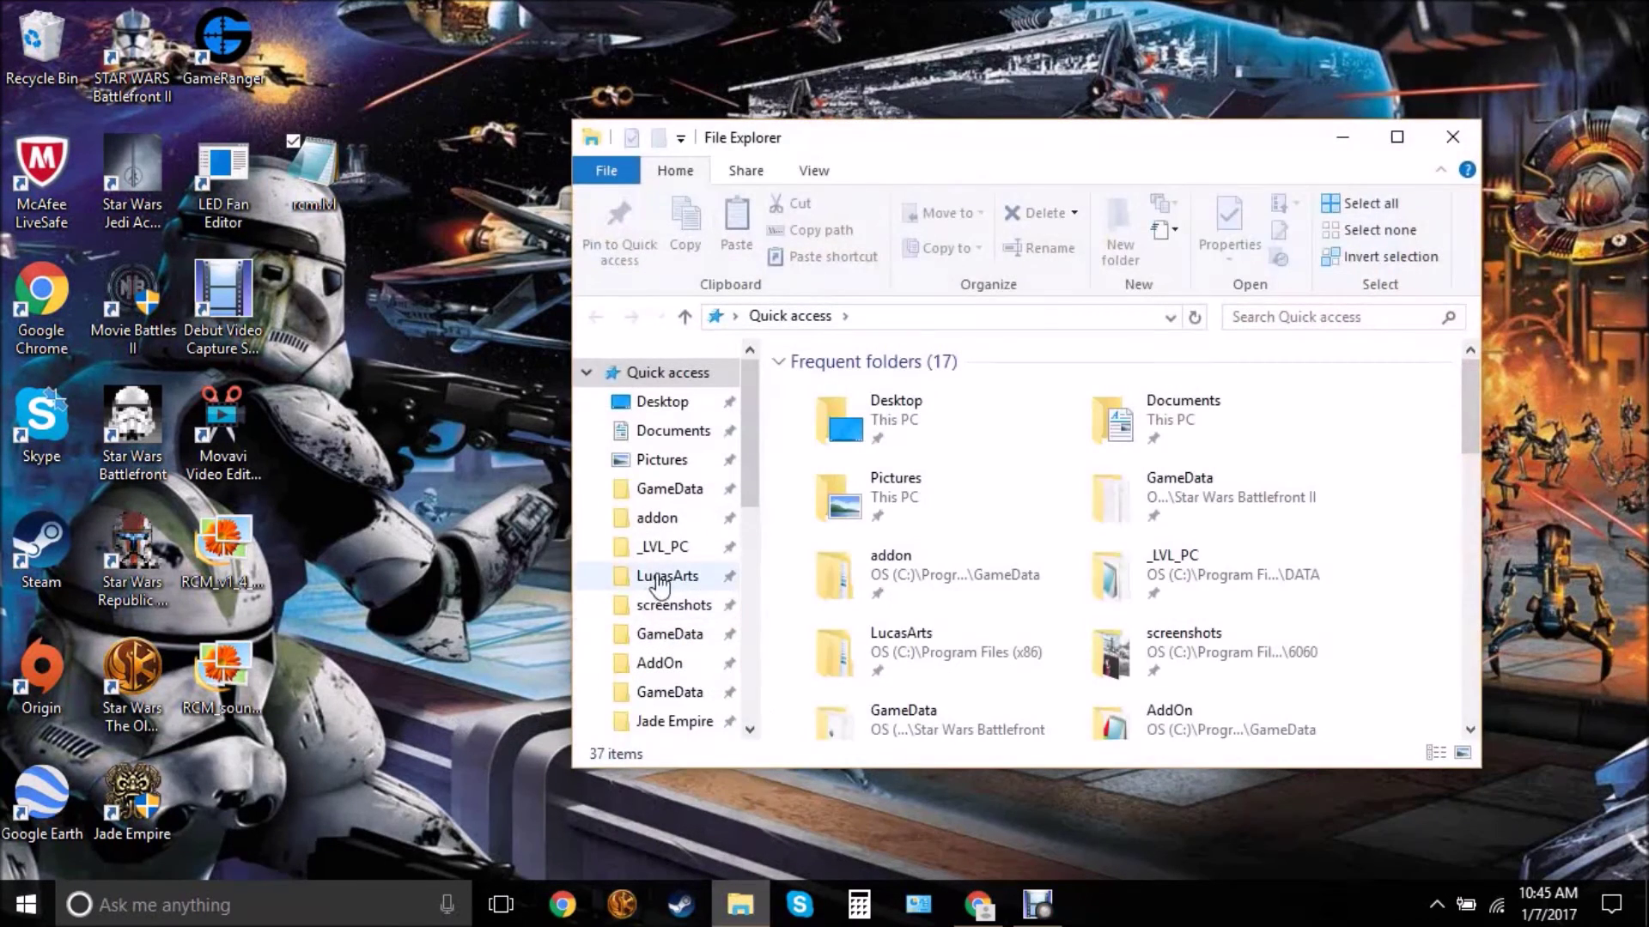
# Open the RCM addon's data\_LVL_PC\sound folder under GameData\addon.
pyautogui.click(668, 551)
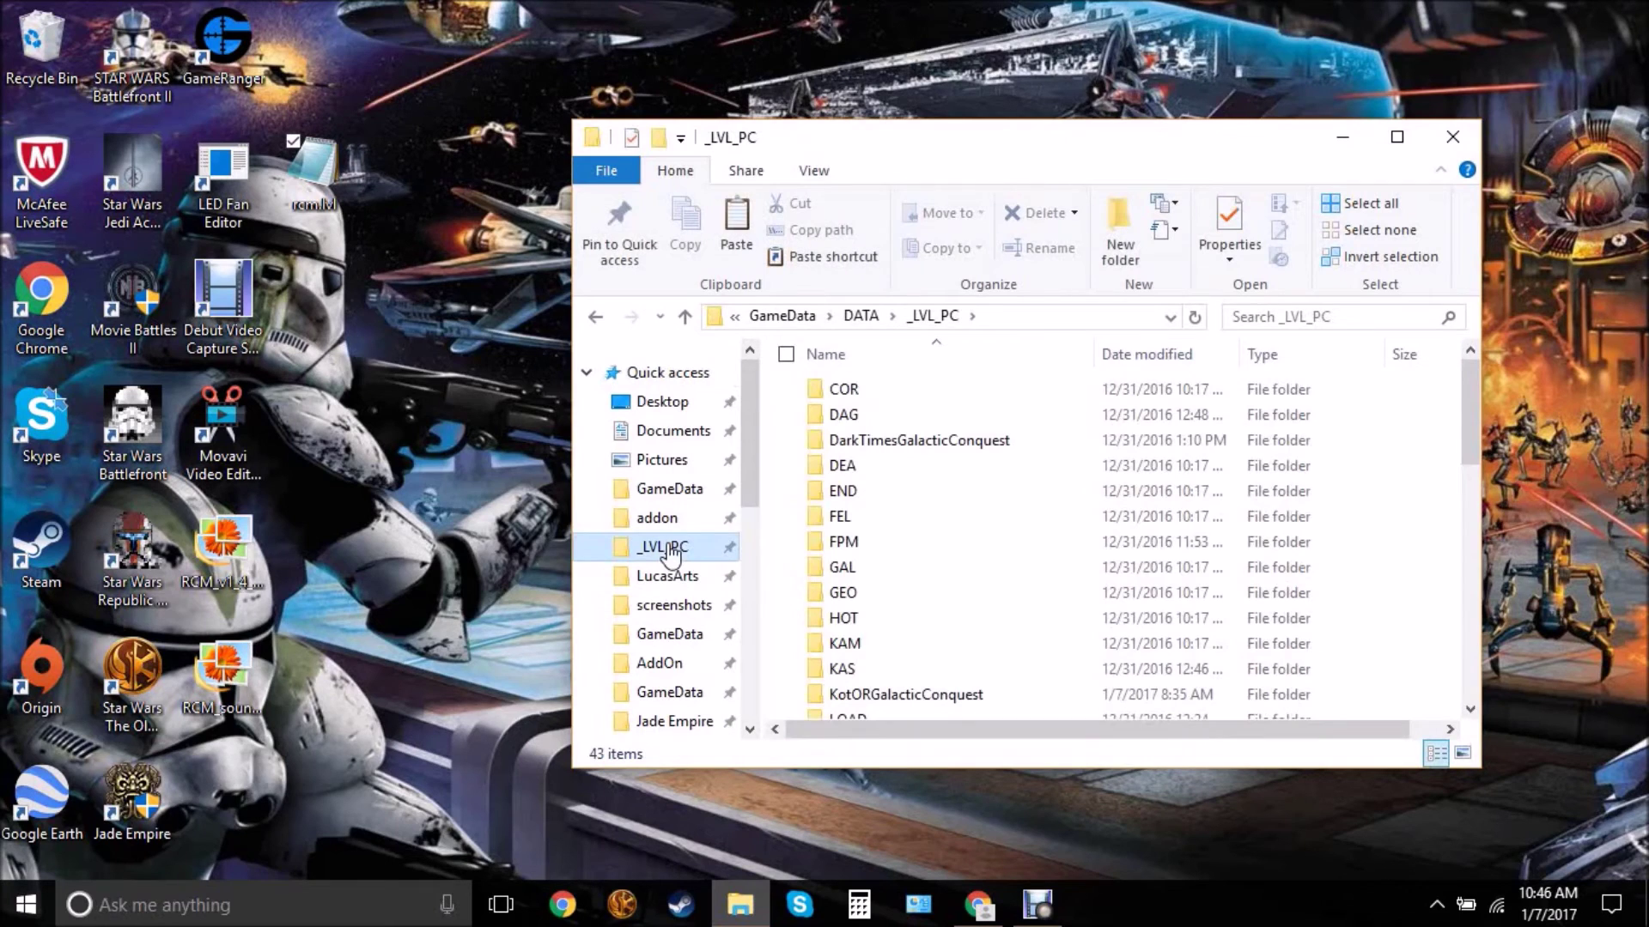
pyautogui.click(657, 518)
pyautogui.scroll(-2, 956, 467)
pyautogui.scroll(-4, 902, 559)
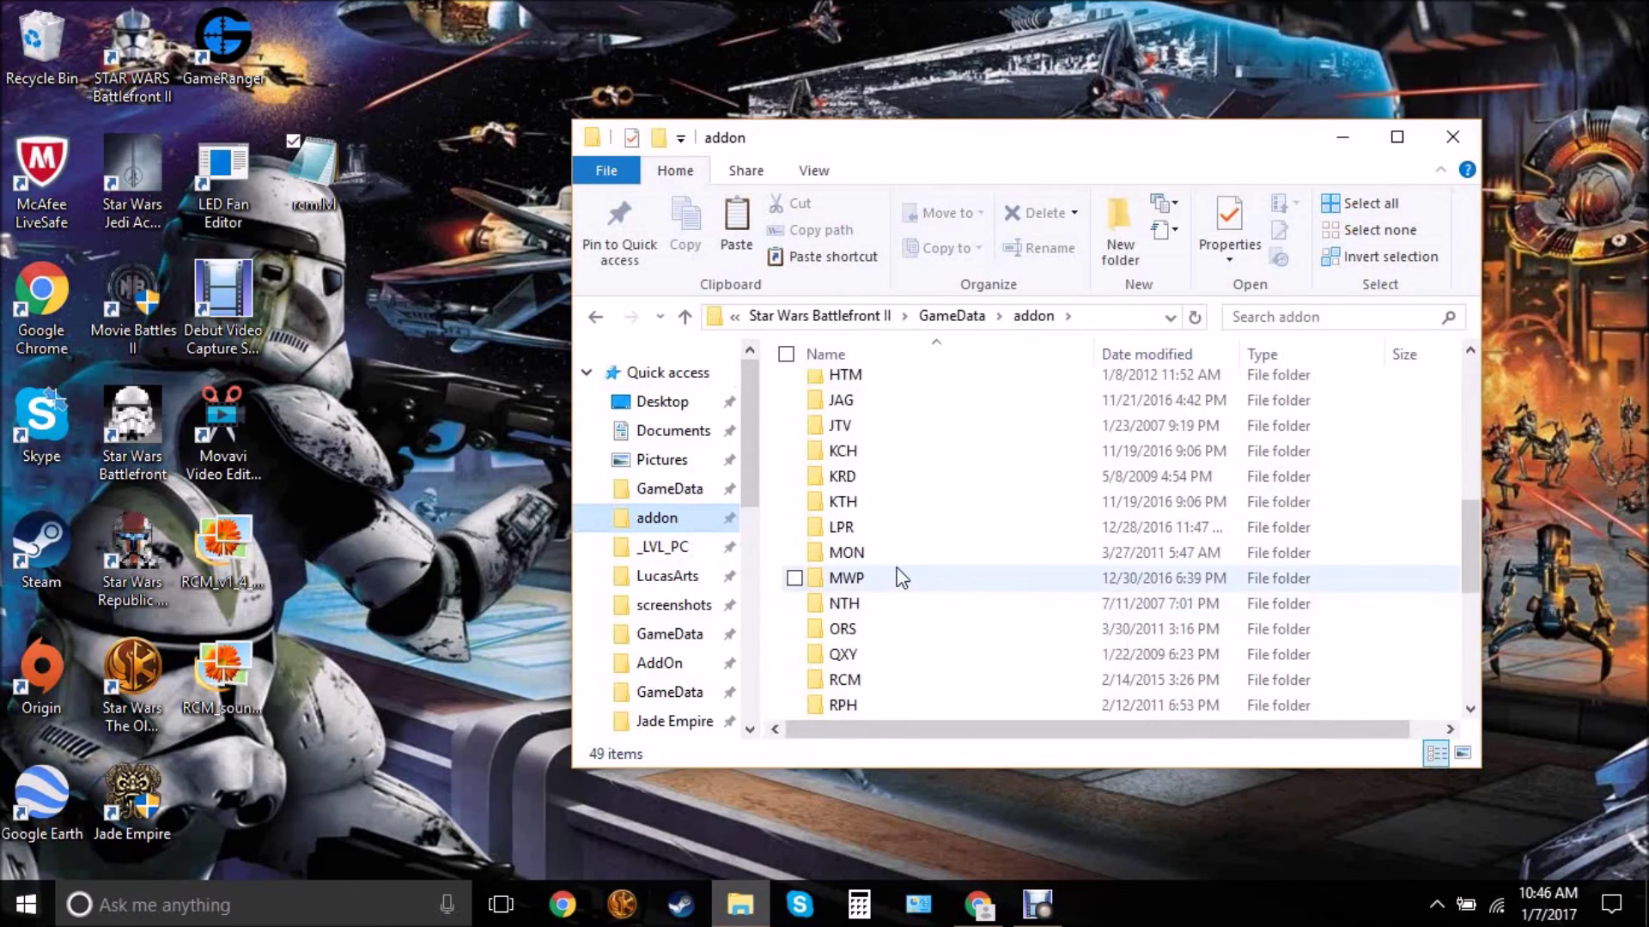
pyautogui.scroll(-1, 900, 578)
pyautogui.scroll(-2, 889, 567)
pyautogui.scroll(1, 896, 445)
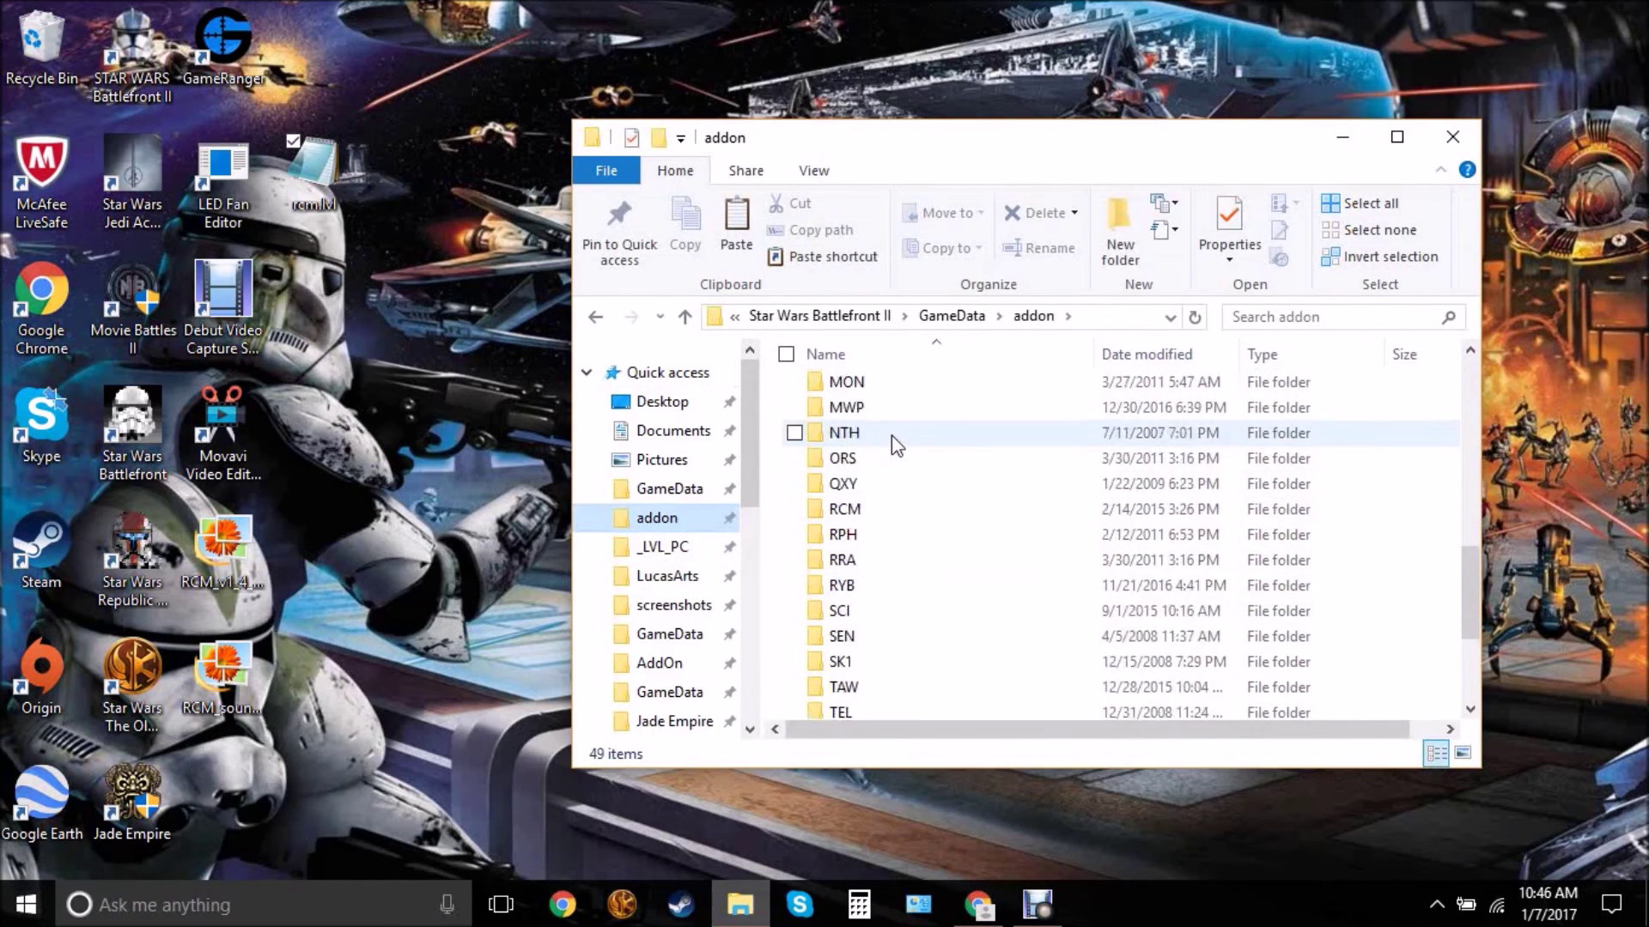
pyautogui.scroll(1, 892, 439)
pyautogui.scroll(1, 889, 445)
pyautogui.scroll(1, 884, 451)
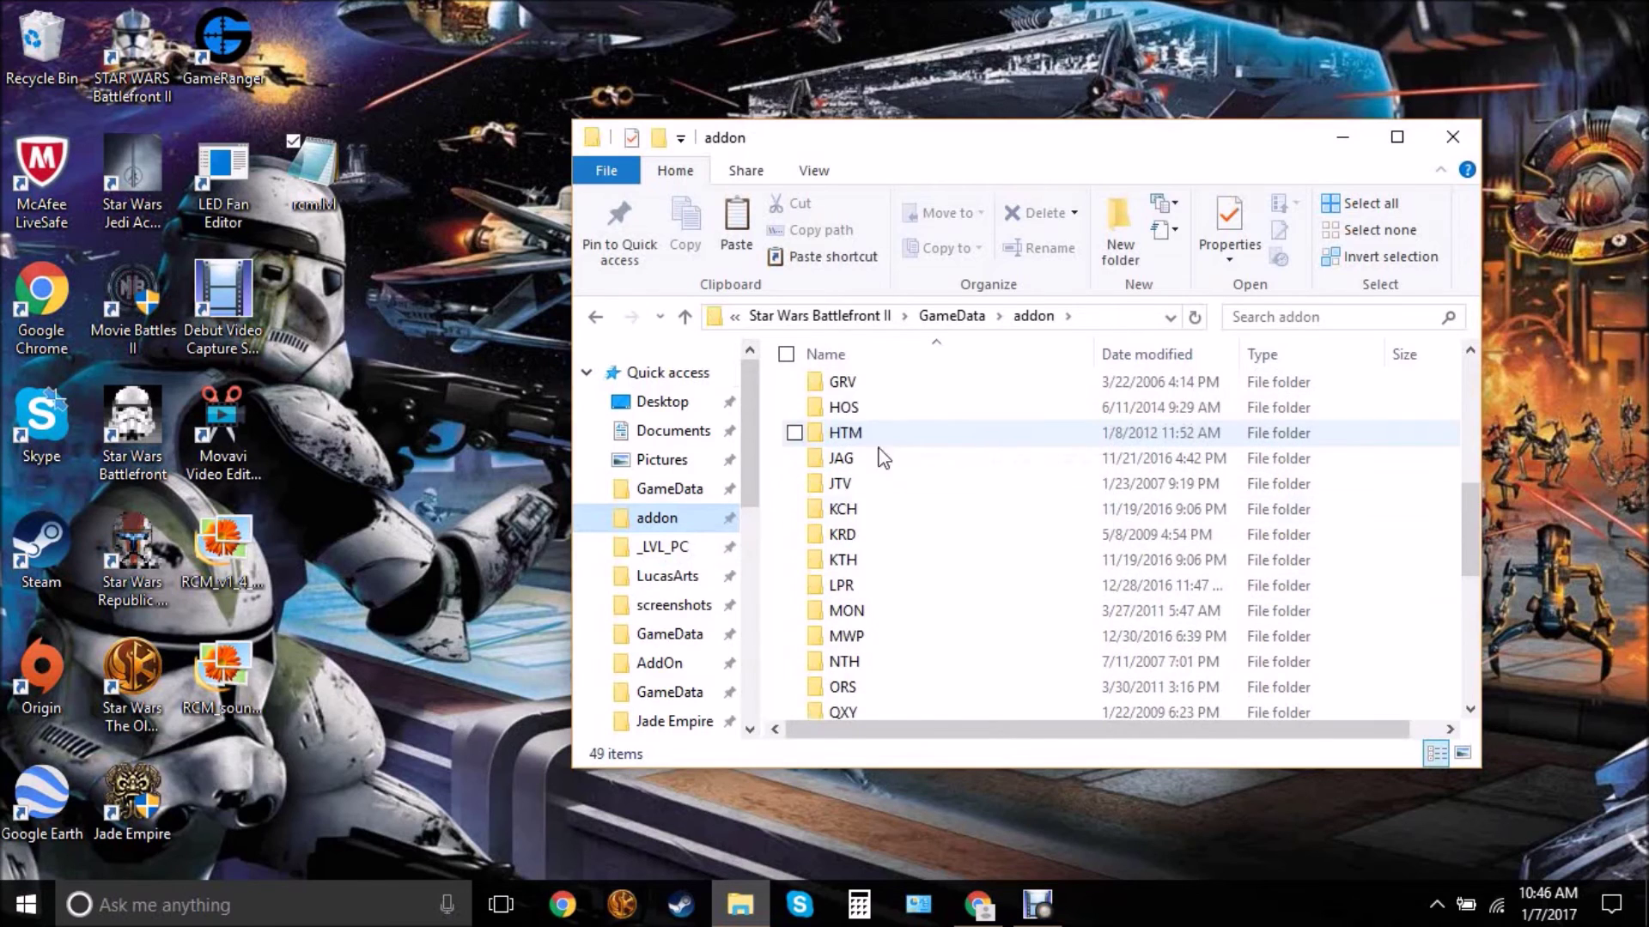
pyautogui.scroll(-4, 889, 567)
pyautogui.doubleClick(901, 447)
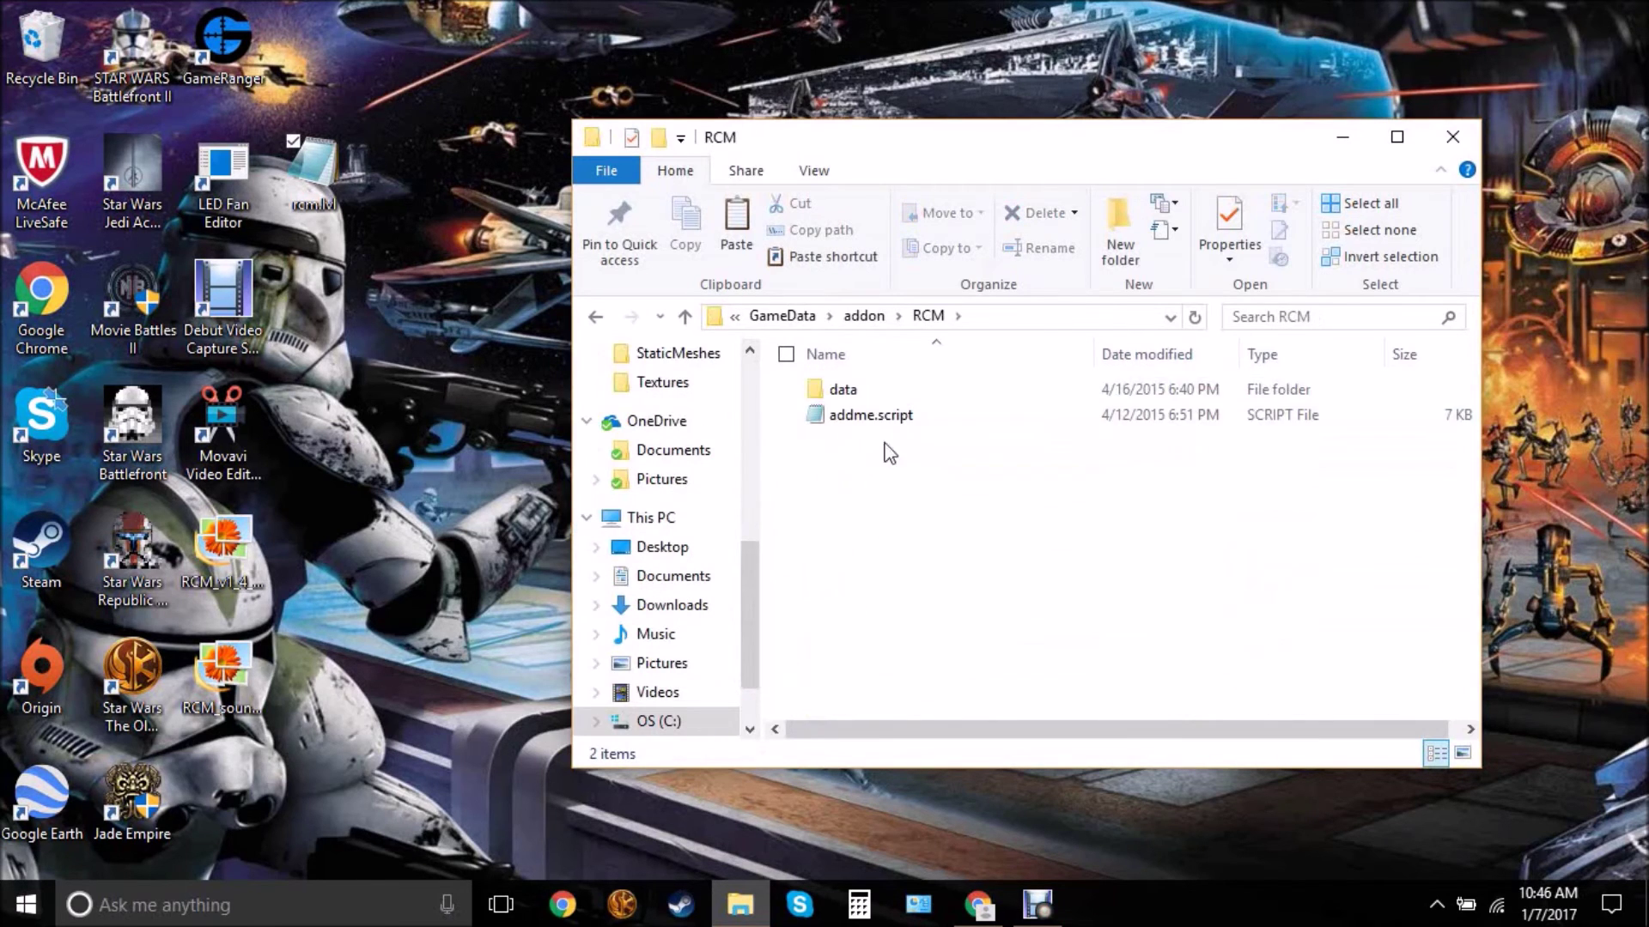
pyautogui.doubleClick(894, 390)
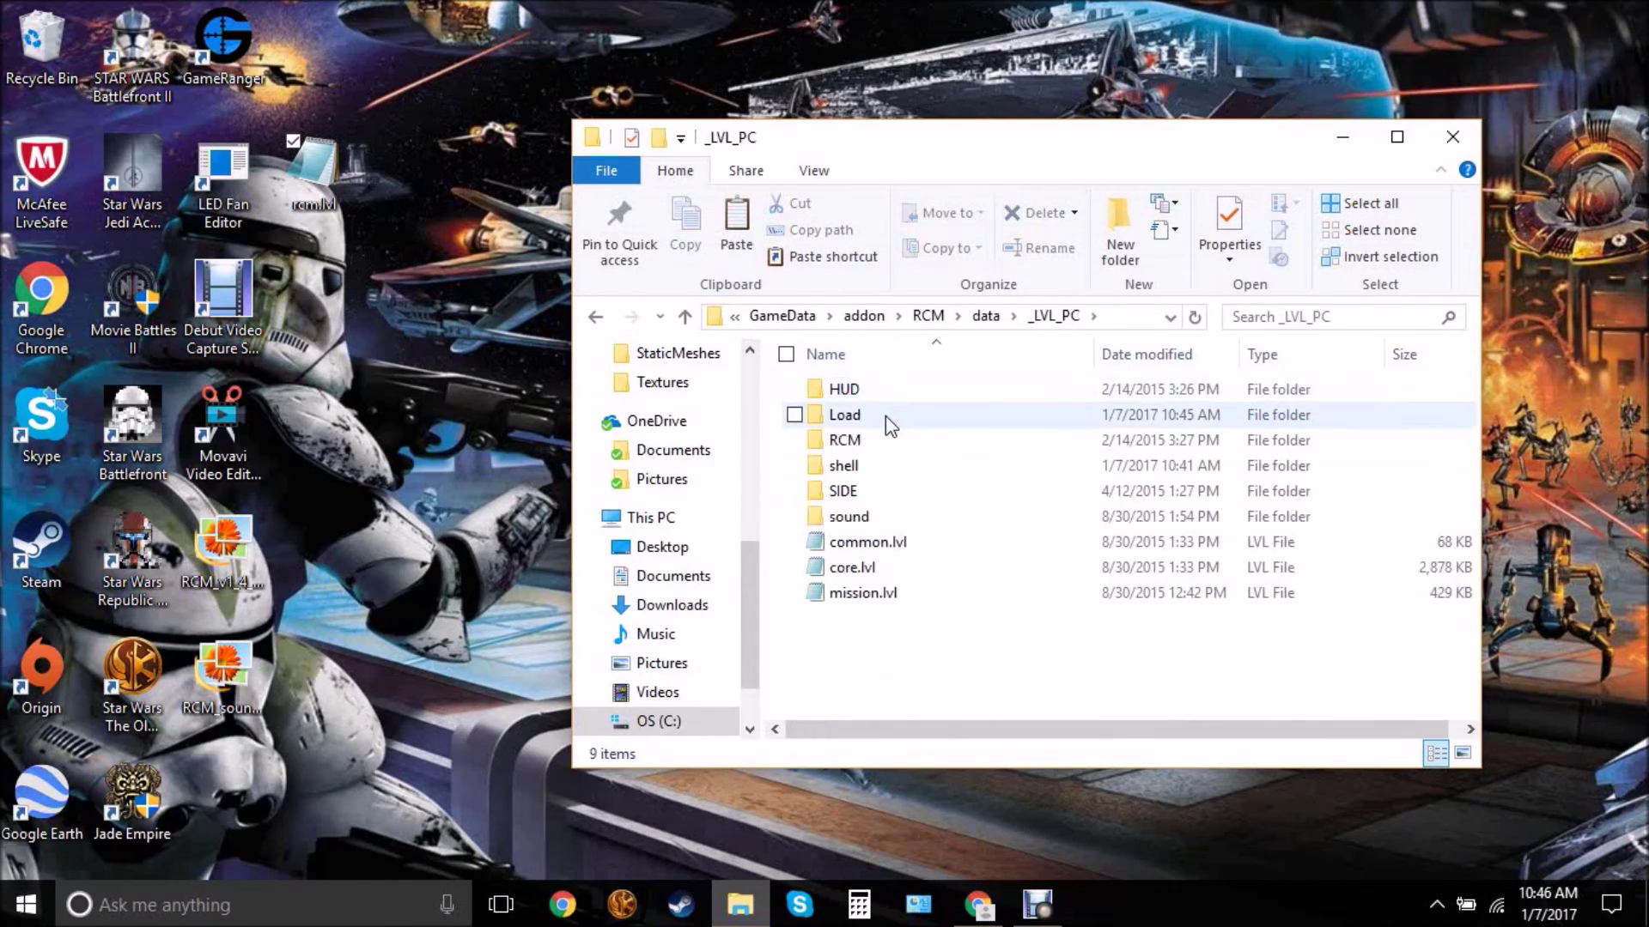
pyautogui.click(850, 515)
pyautogui.doubleClick(850, 515)
# Drag rcm.lvl from the desktop into sound, replacing the existing file, and close the window.
pyautogui.moveTo(310, 181)
pyautogui.mouseDown()
pyautogui.moveTo(543, 436)
pyautogui.moveTo(905, 600)
pyautogui.mouseUp()
pyautogui.click(827, 260)
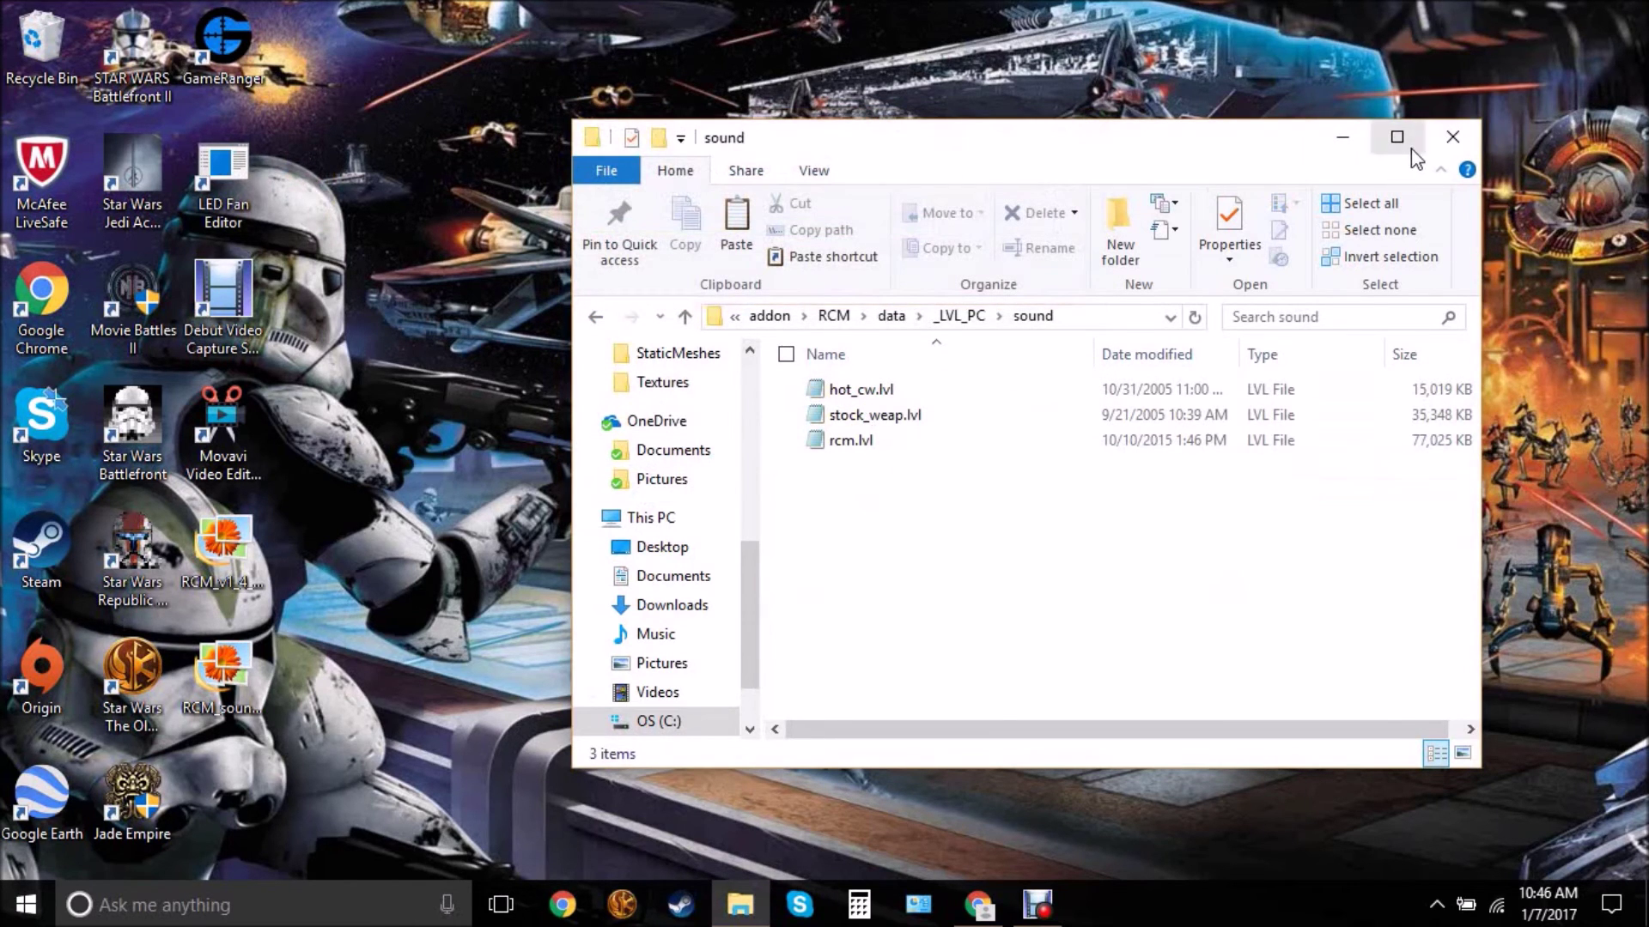
pyautogui.click(1447, 152)
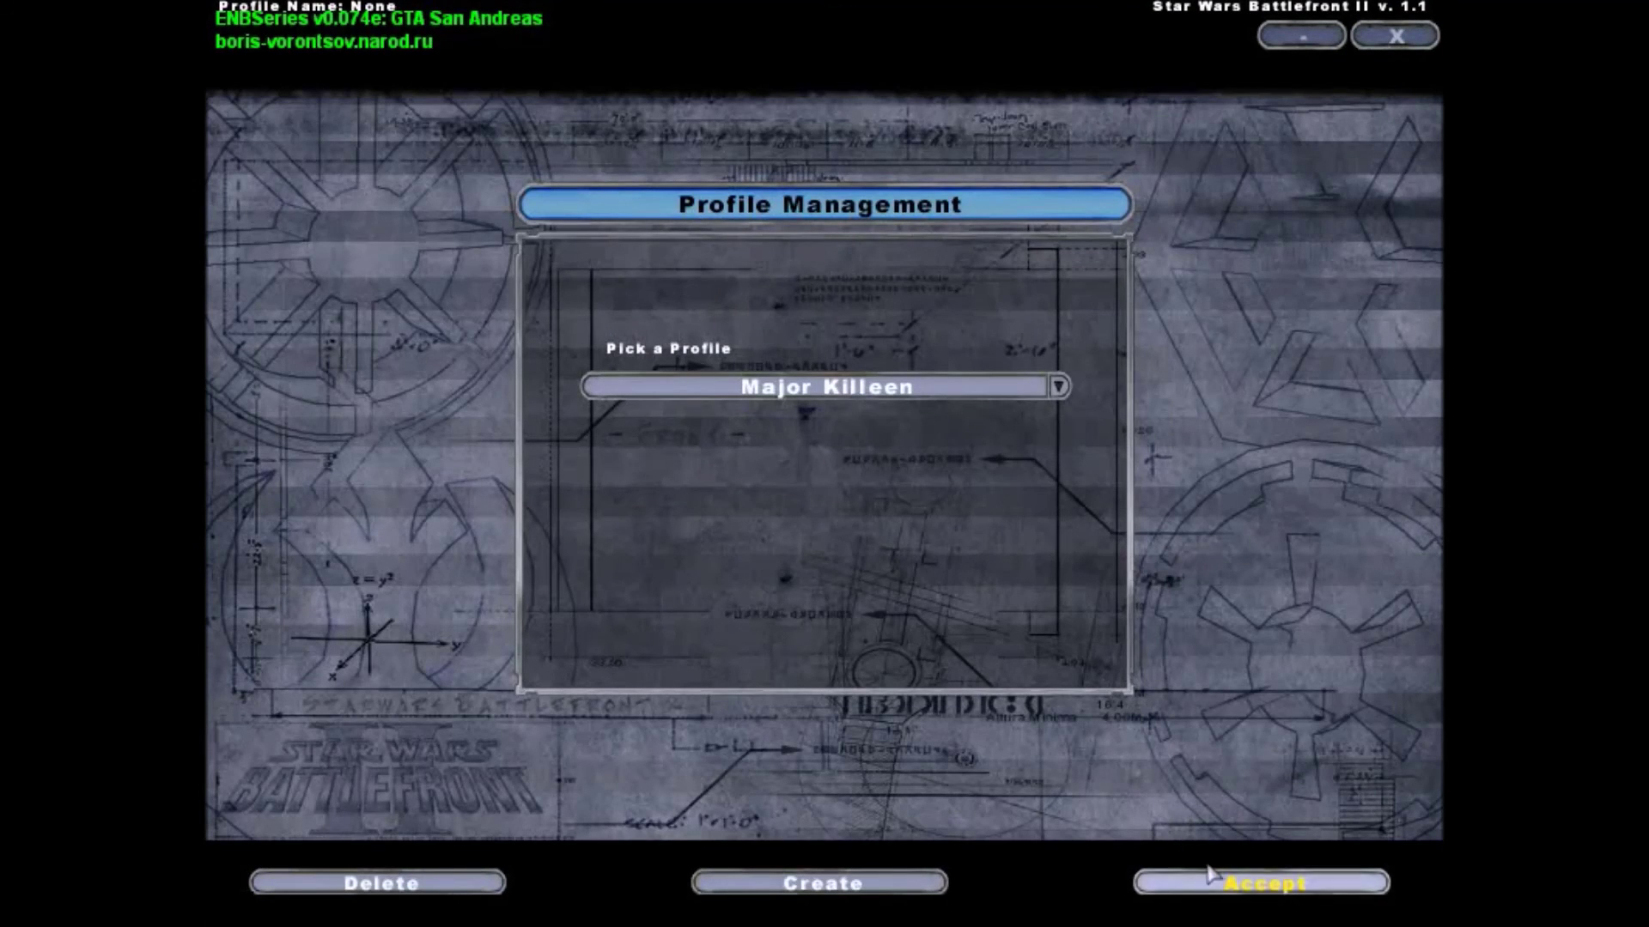
# Accept the player profile and check the Galactic Conquest and Instant Action lists for Republic Commando.
pyautogui.click(1201, 882)
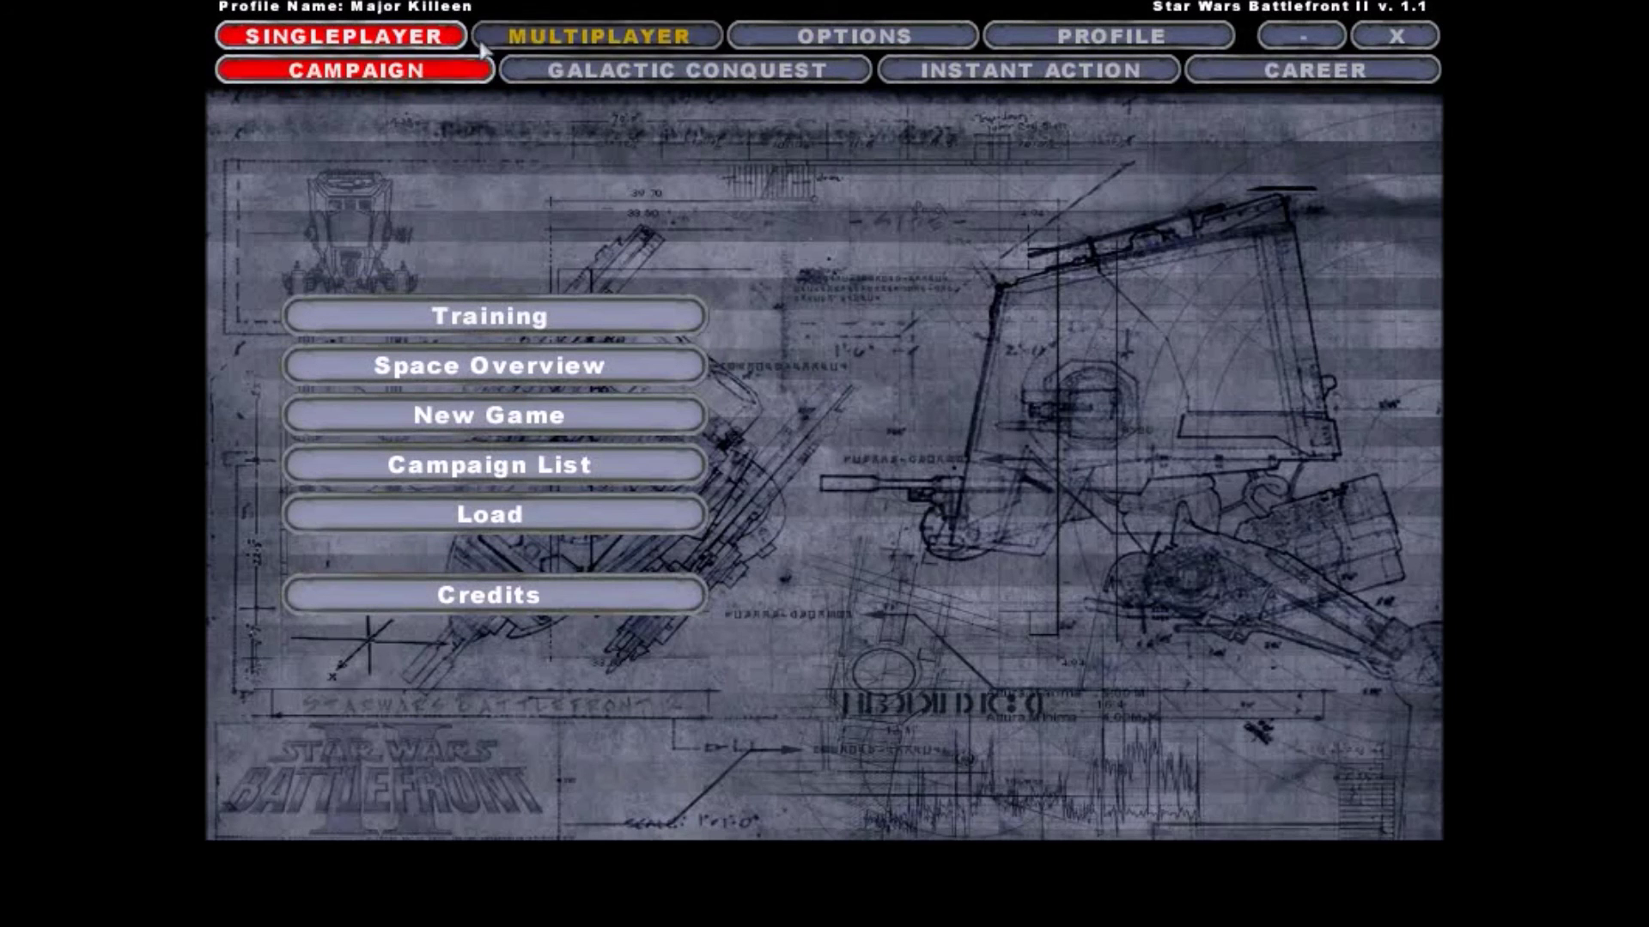
pyautogui.click(692, 78)
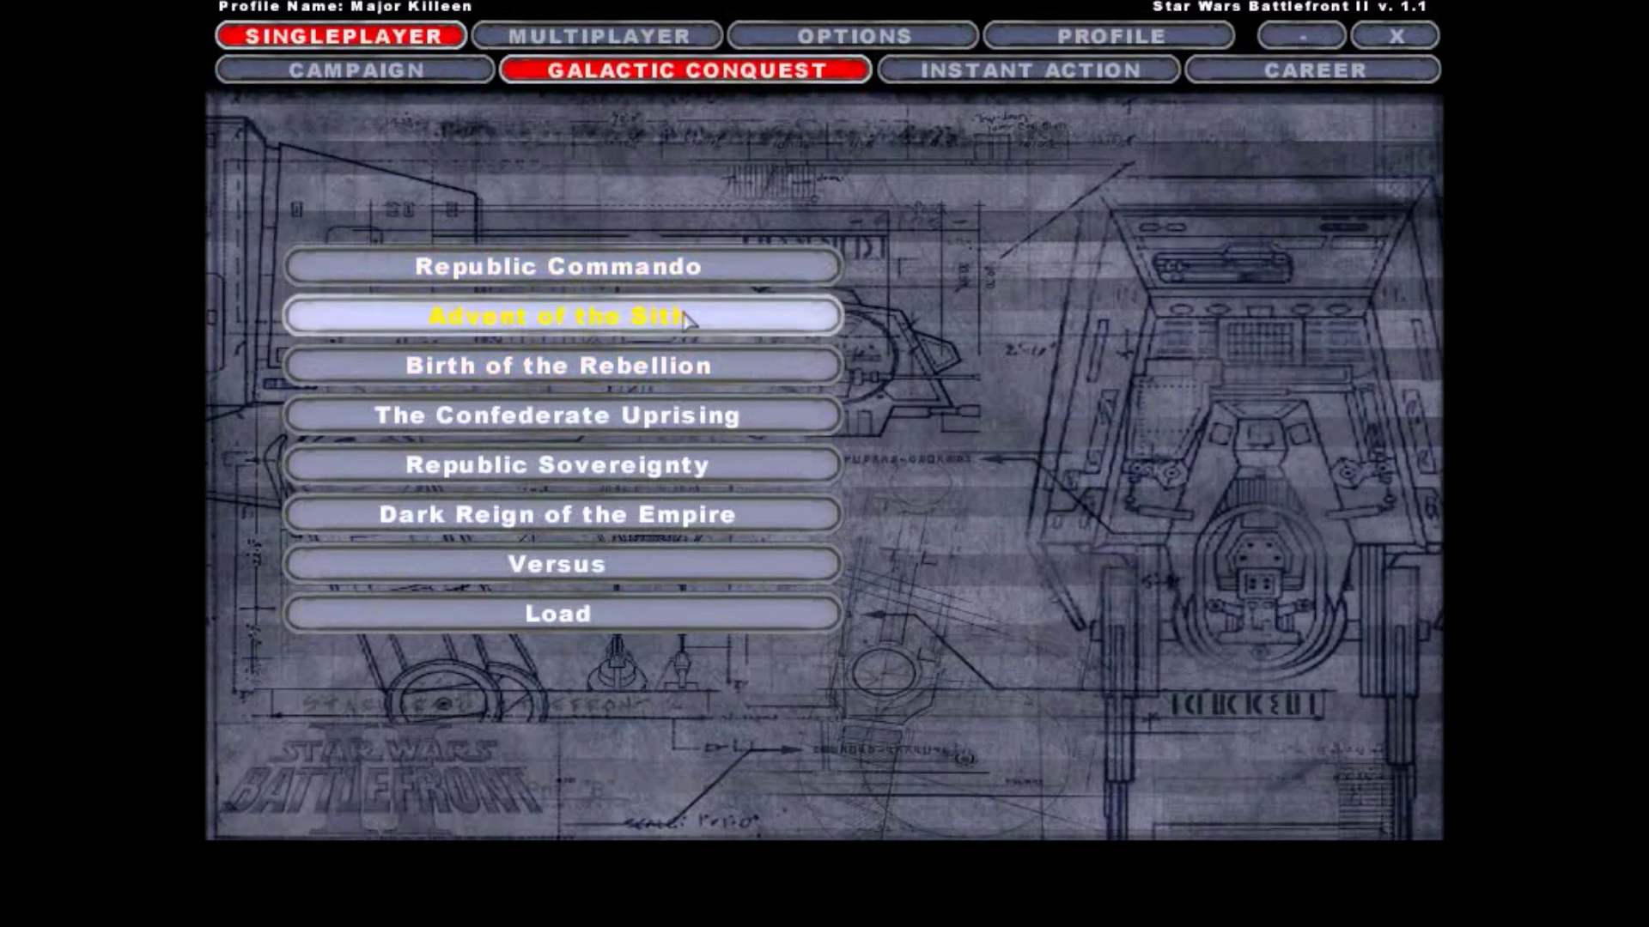
pyautogui.click(1133, 70)
pyautogui.click(802, 76)
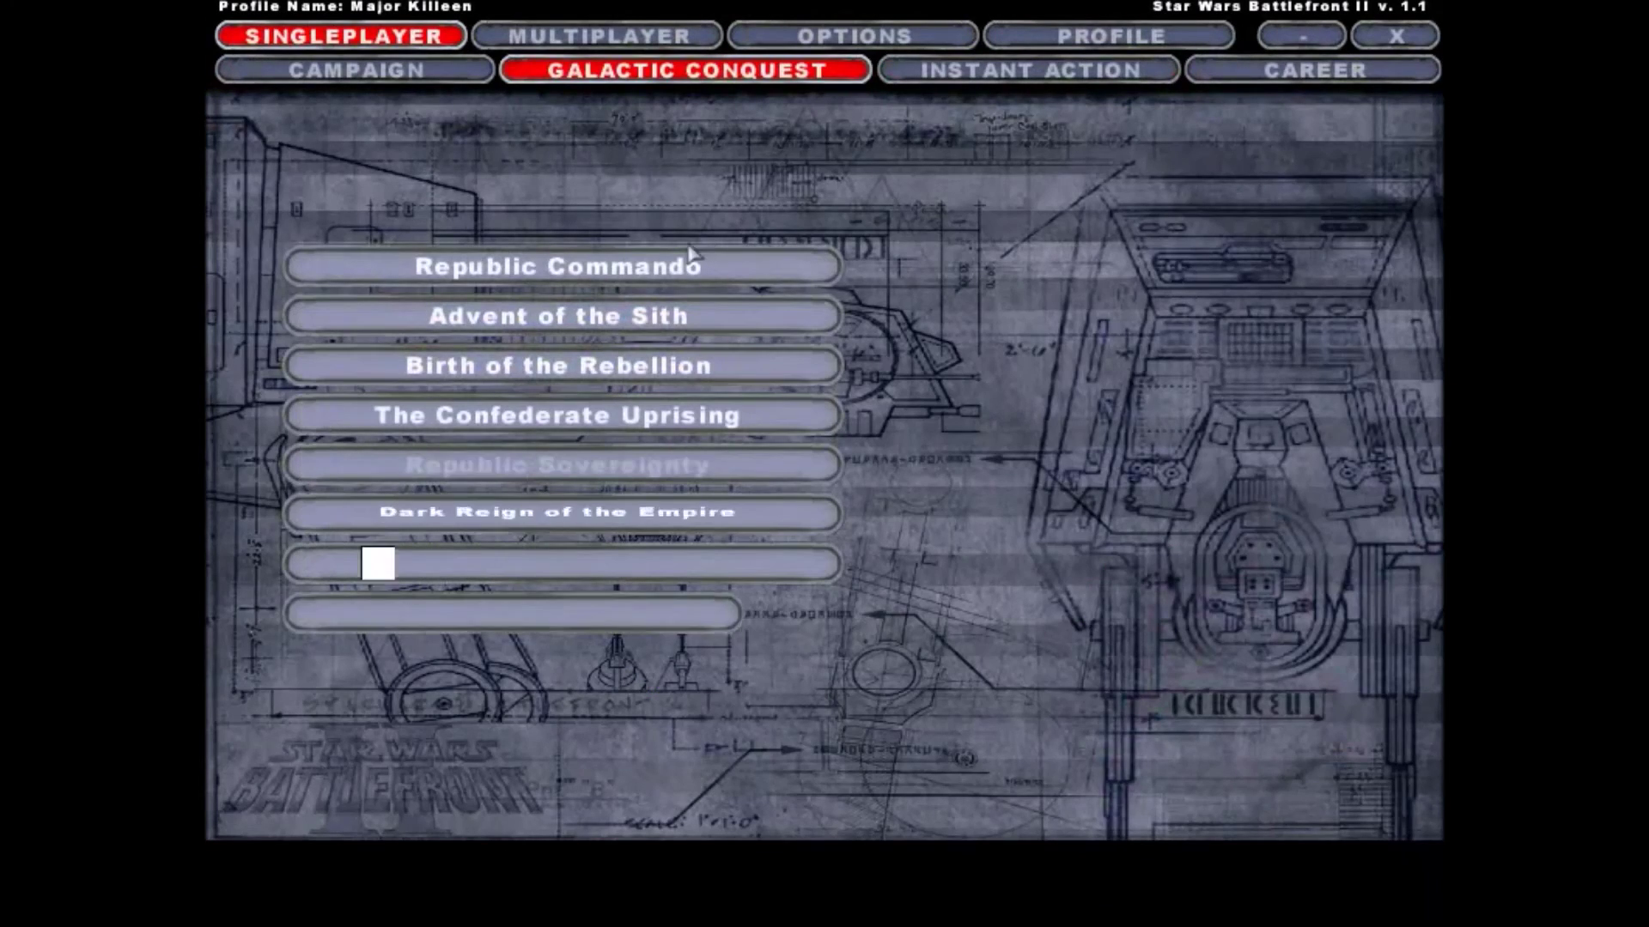
# Add the Dagobah map to the Instant Action playlist.
pyautogui.click(1026, 78)
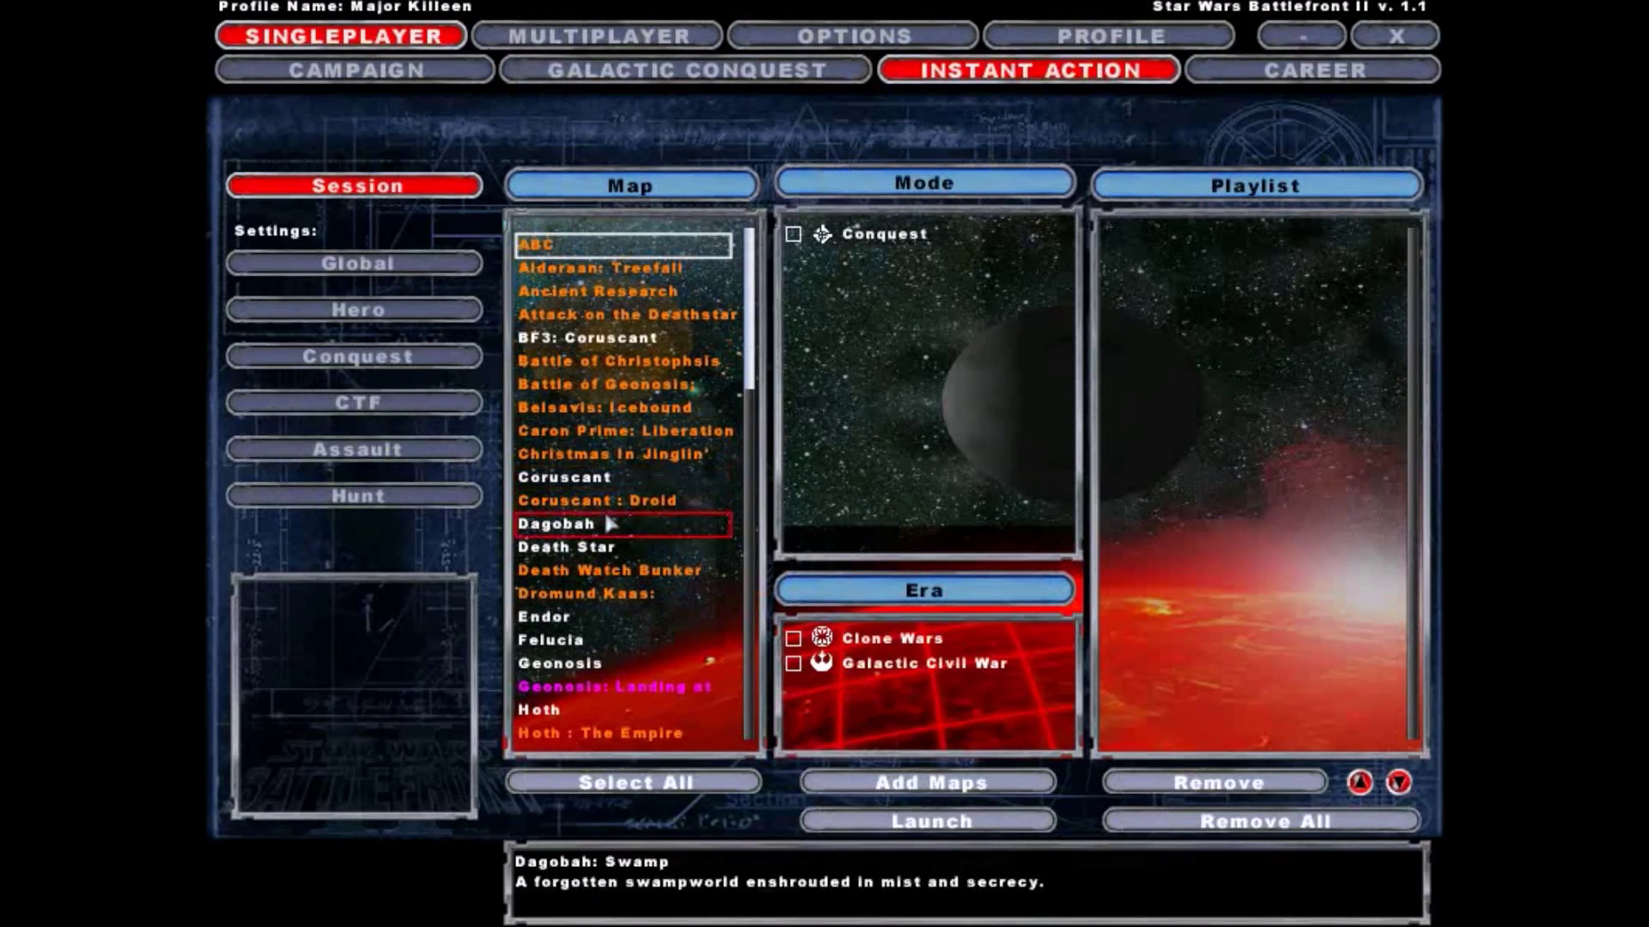
pyautogui.click(603, 526)
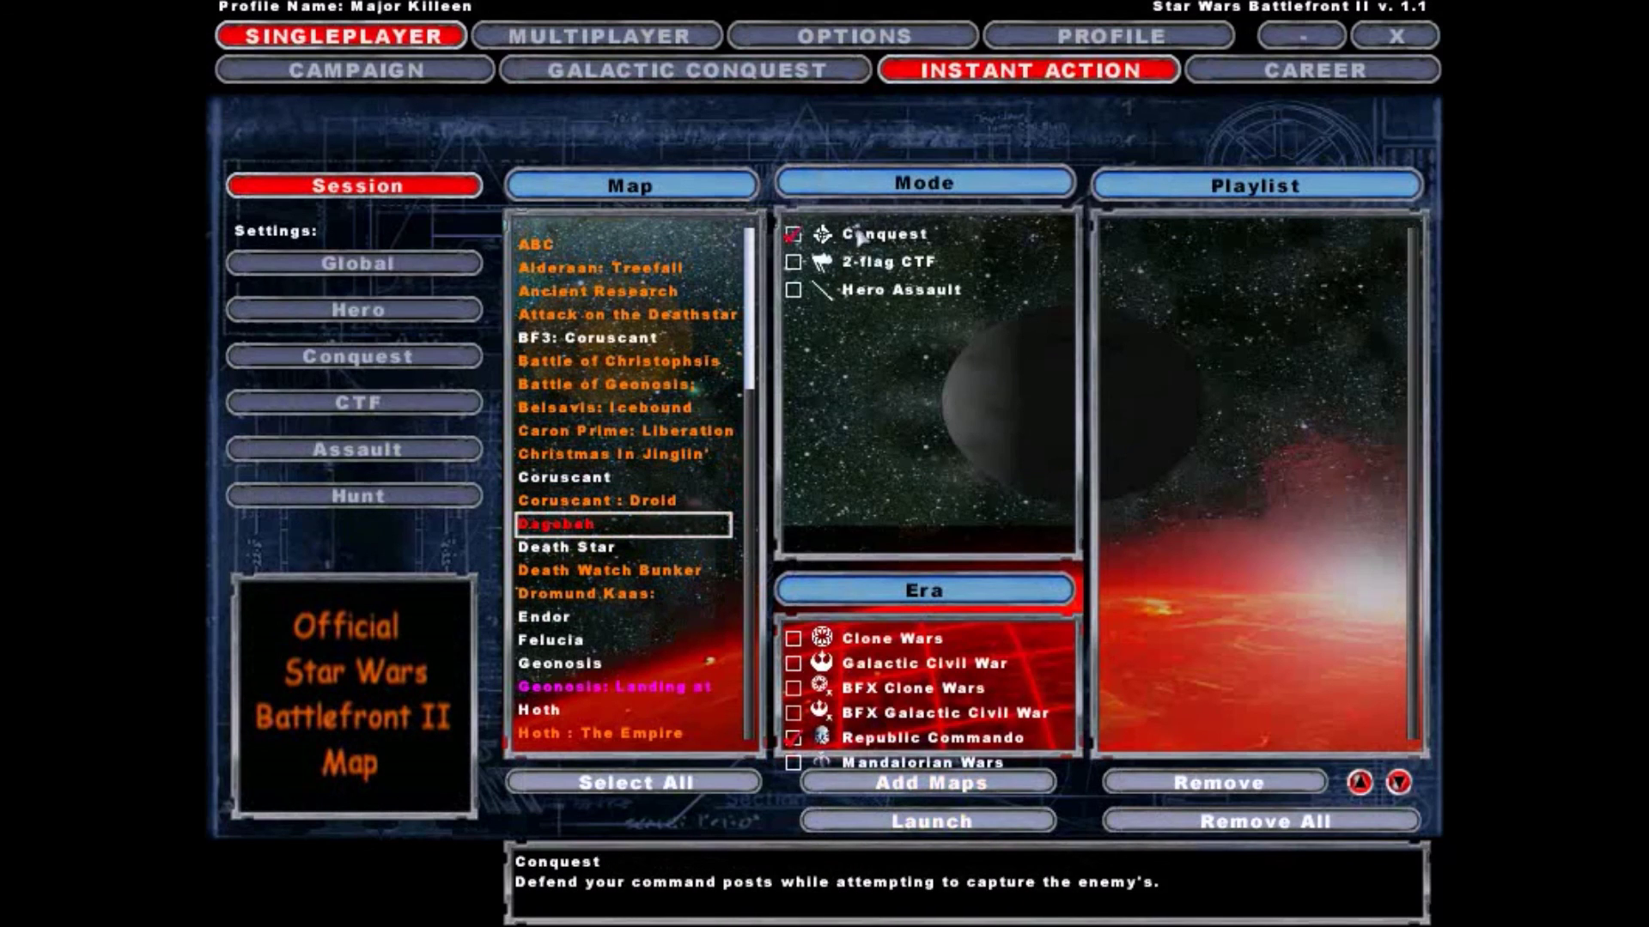
pyautogui.click(879, 781)
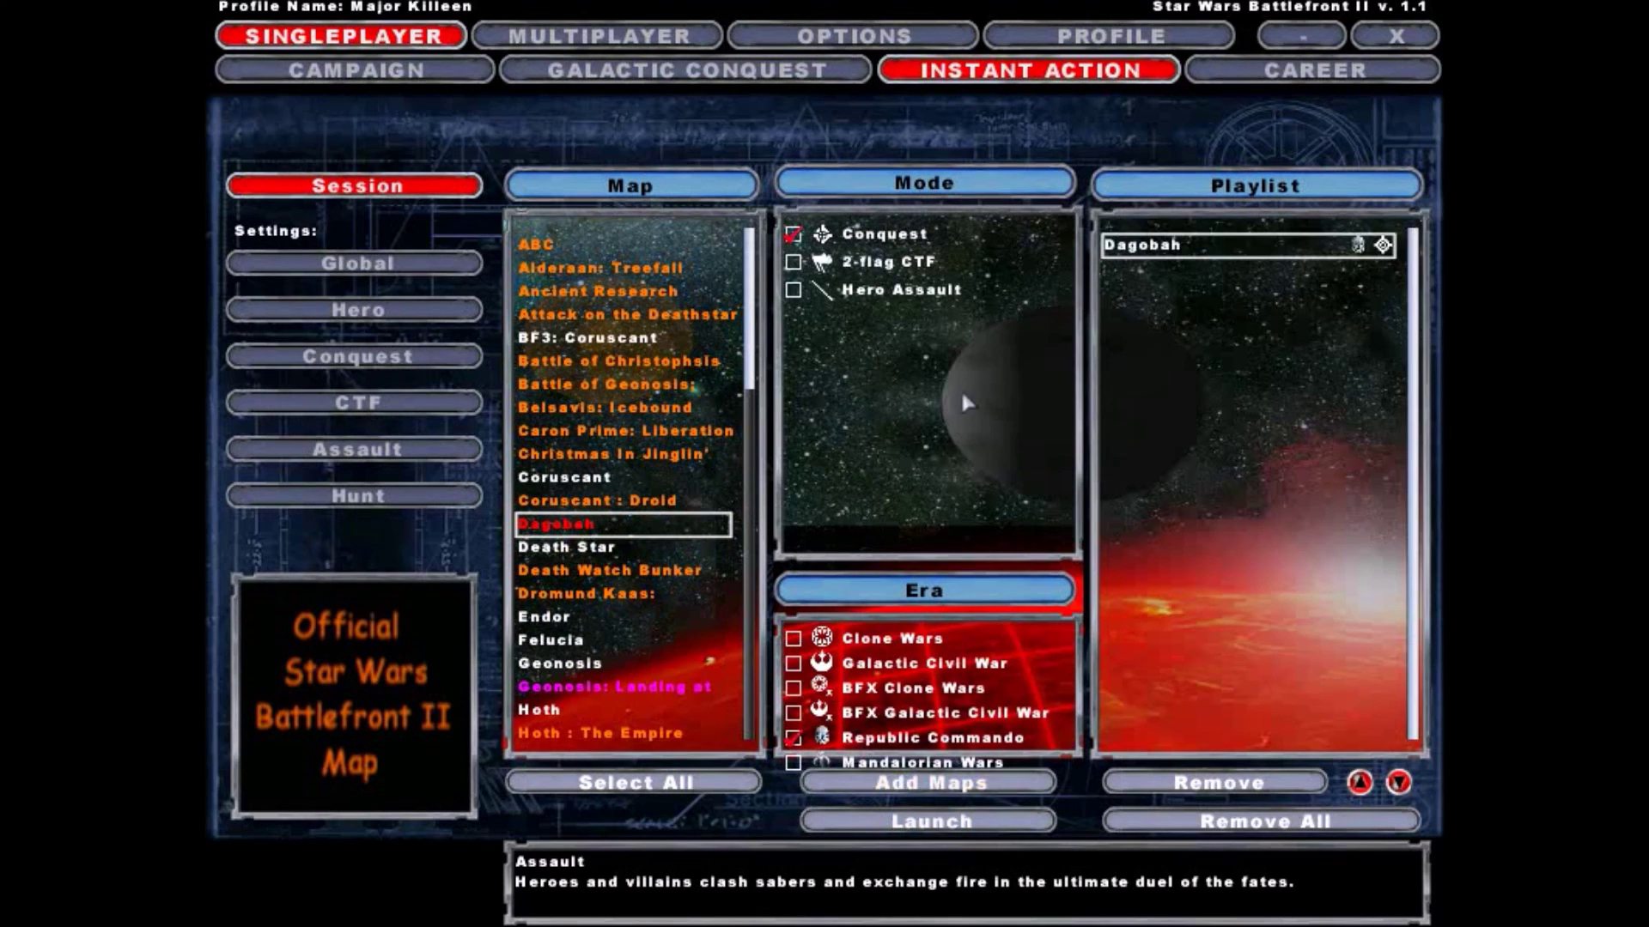